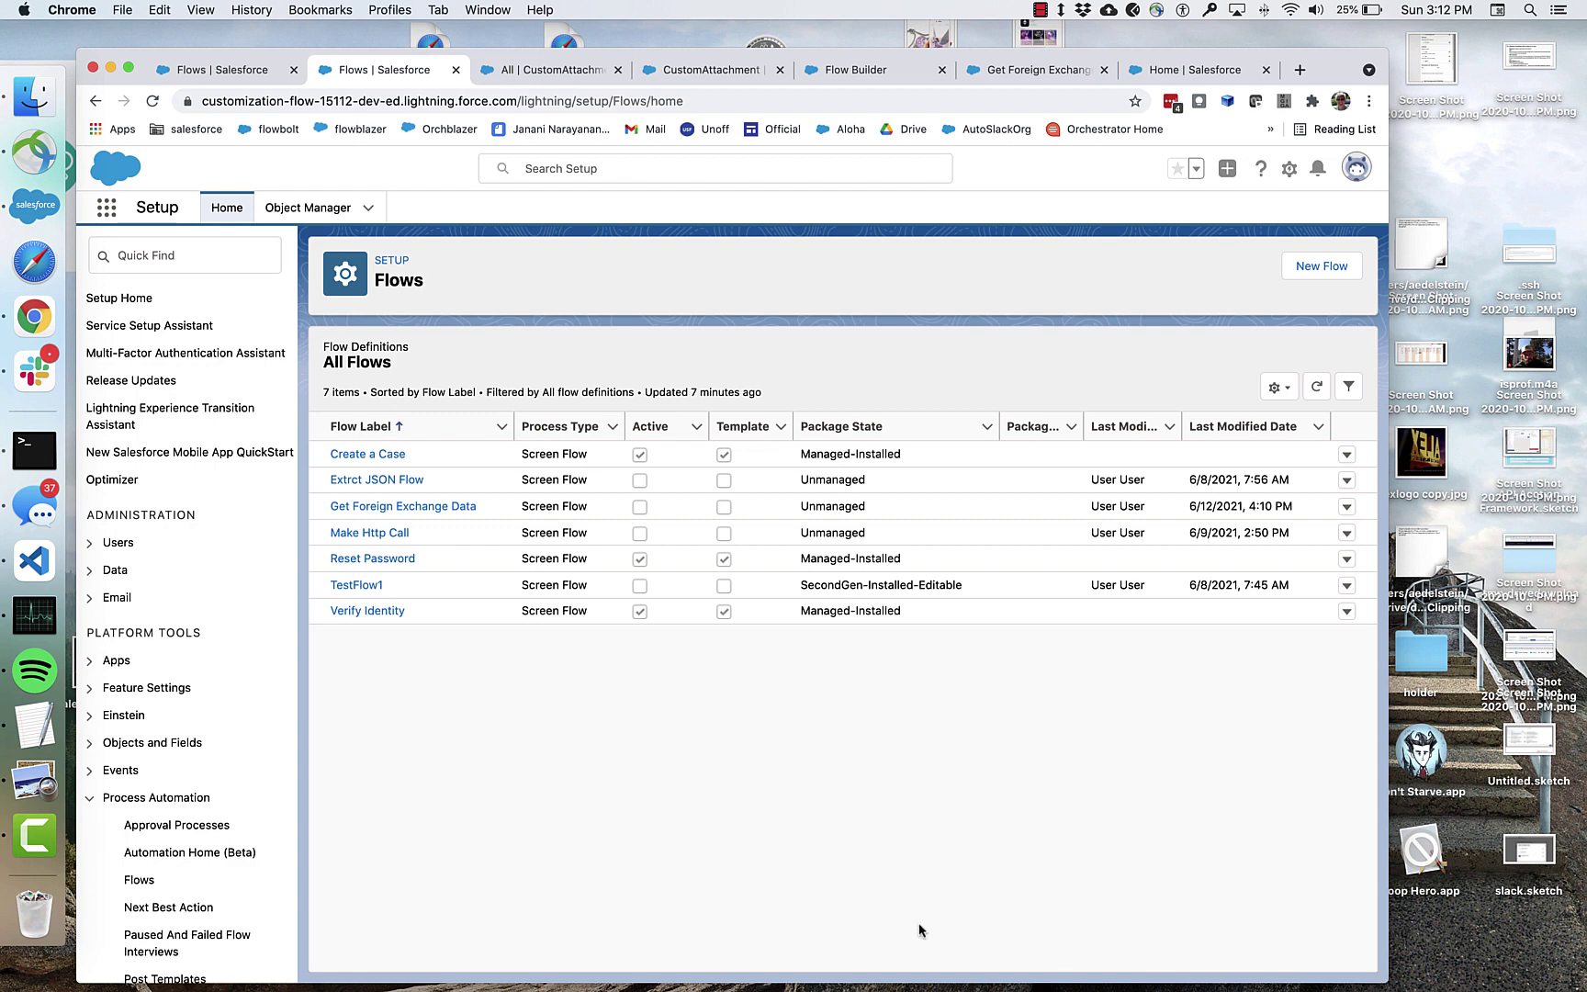
# Open the Make Http Call flow (V1) from the Setup flows list.
pyautogui.click(370, 536)
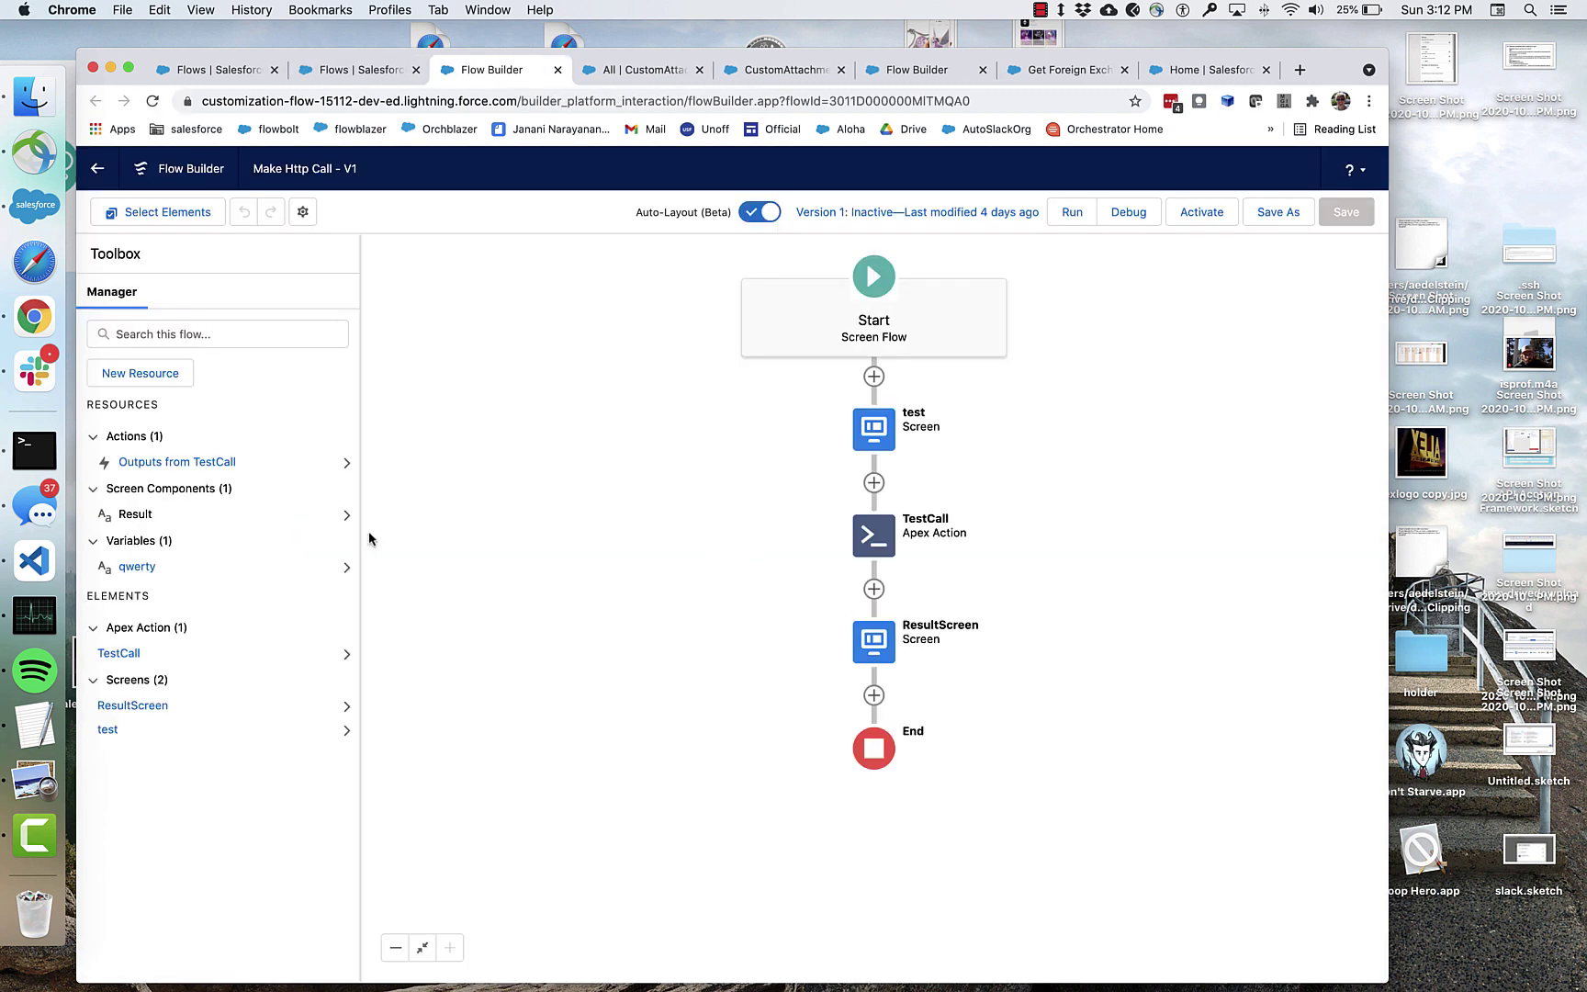
# Open the TestCall action and review its exchangerate-api URL, GET method and timeout 0.
pyautogui.click(873, 540)
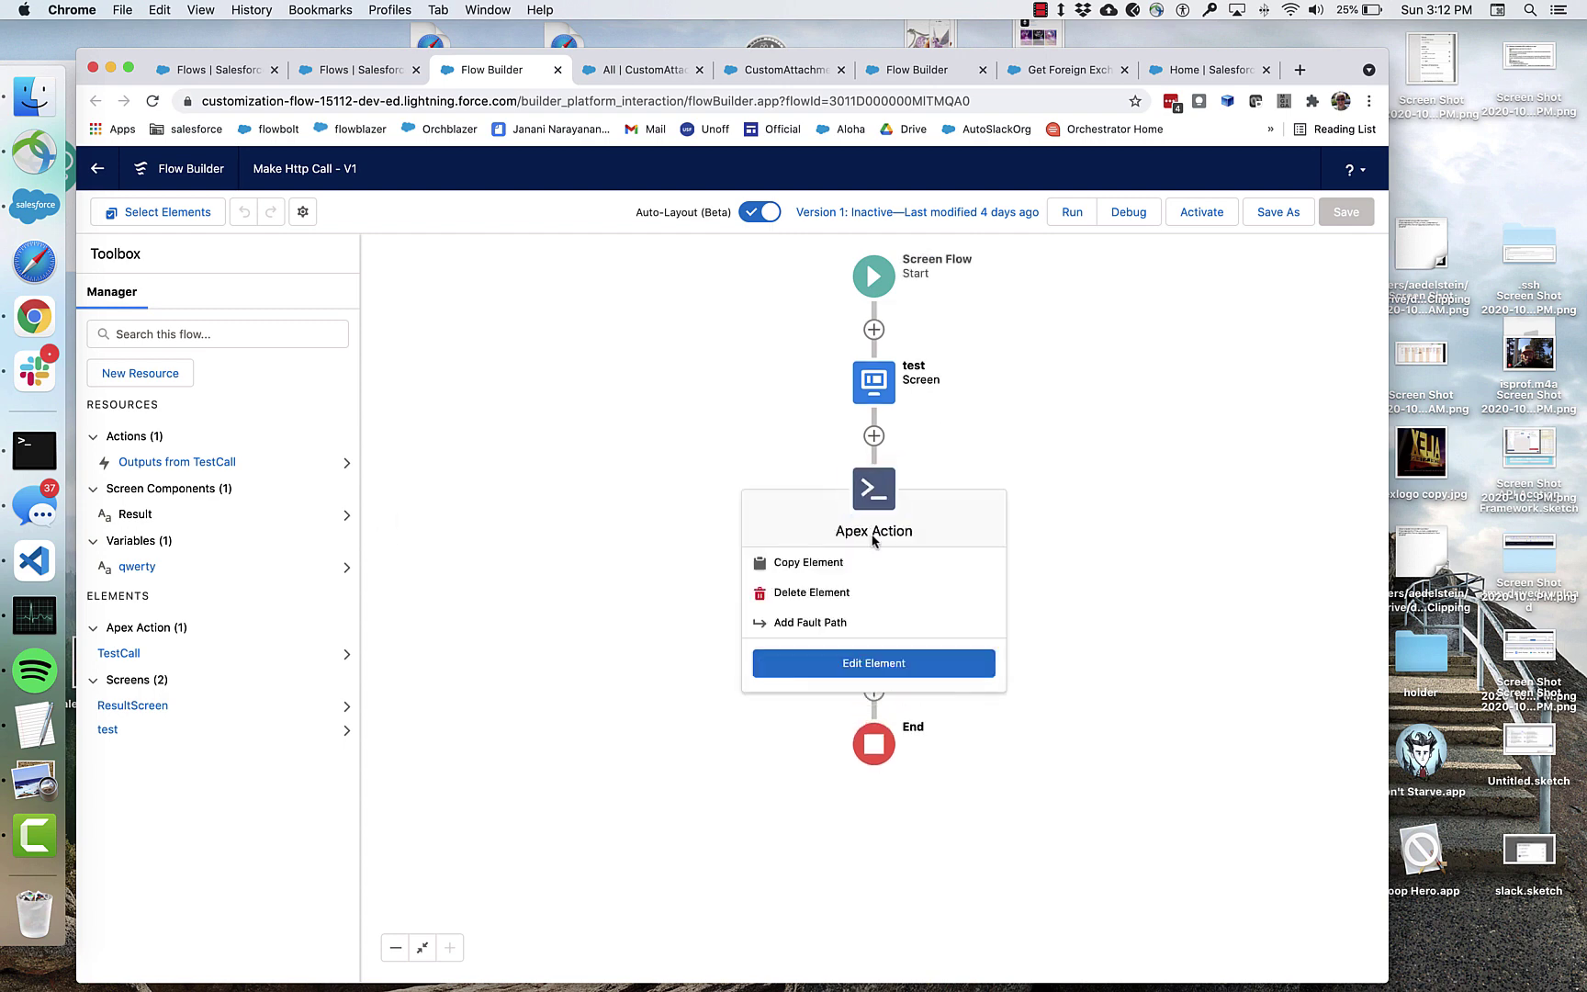
pyautogui.click(873, 540)
pyautogui.doubleClick(873, 491)
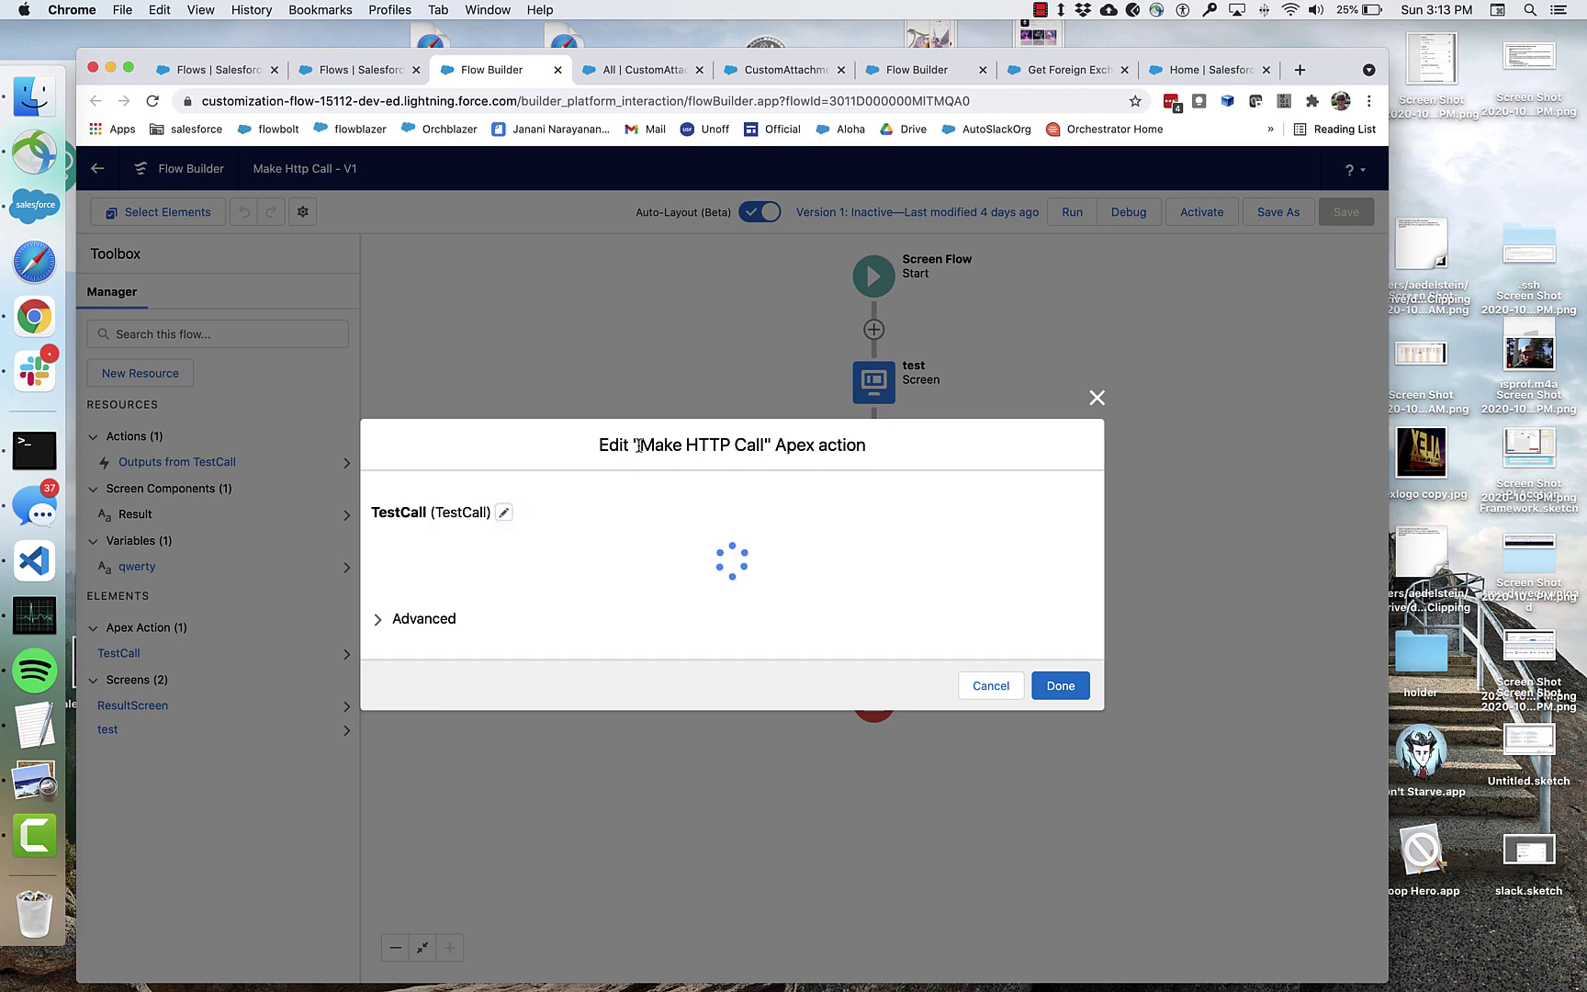
pyautogui.moveTo(639, 447); pyautogui.dragTo(765, 446)
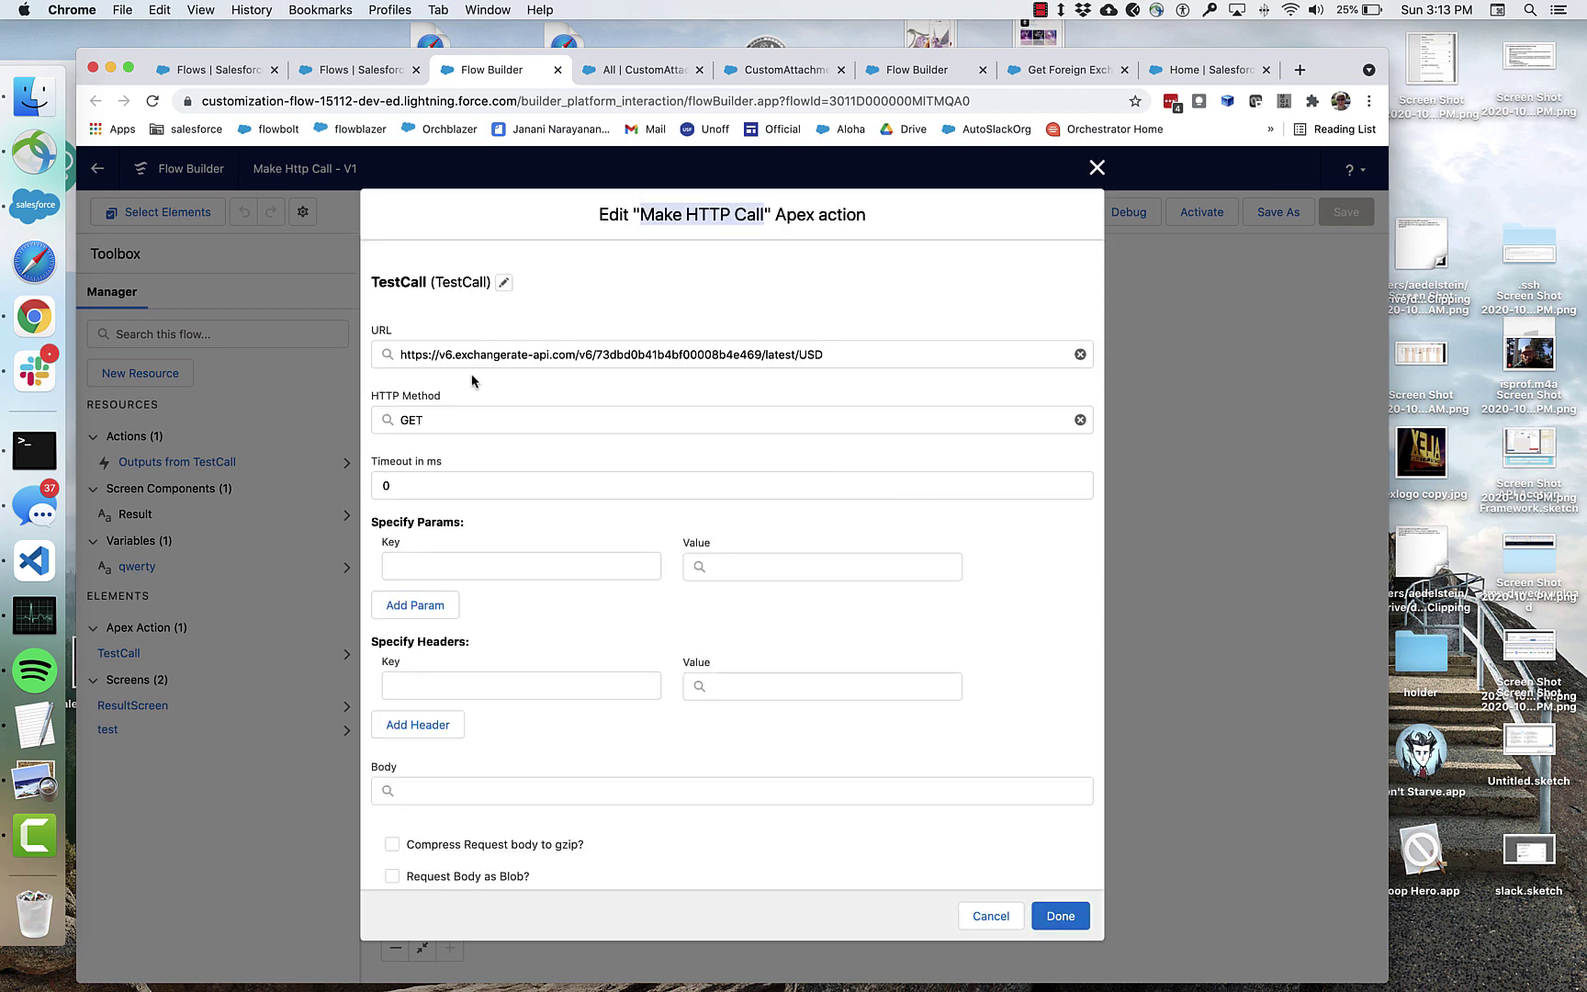
pyautogui.moveTo(401, 358); pyautogui.dragTo(827, 366)
pyautogui.click(836, 321)
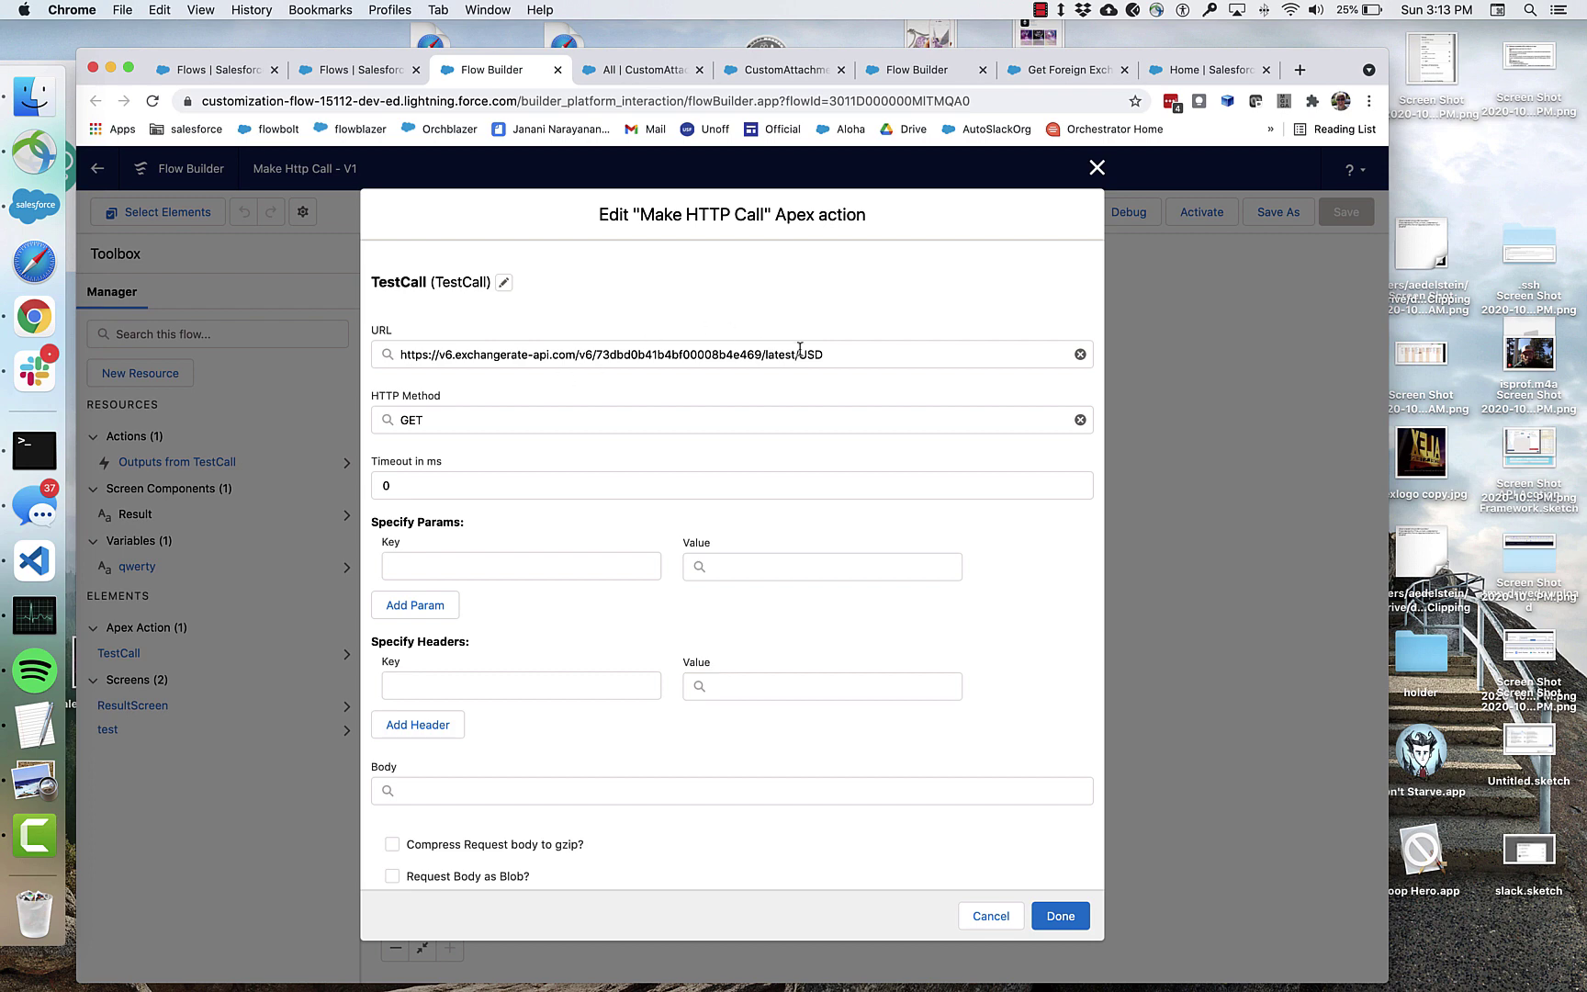
pyautogui.moveTo(861, 355); pyautogui.dragTo(416, 356)
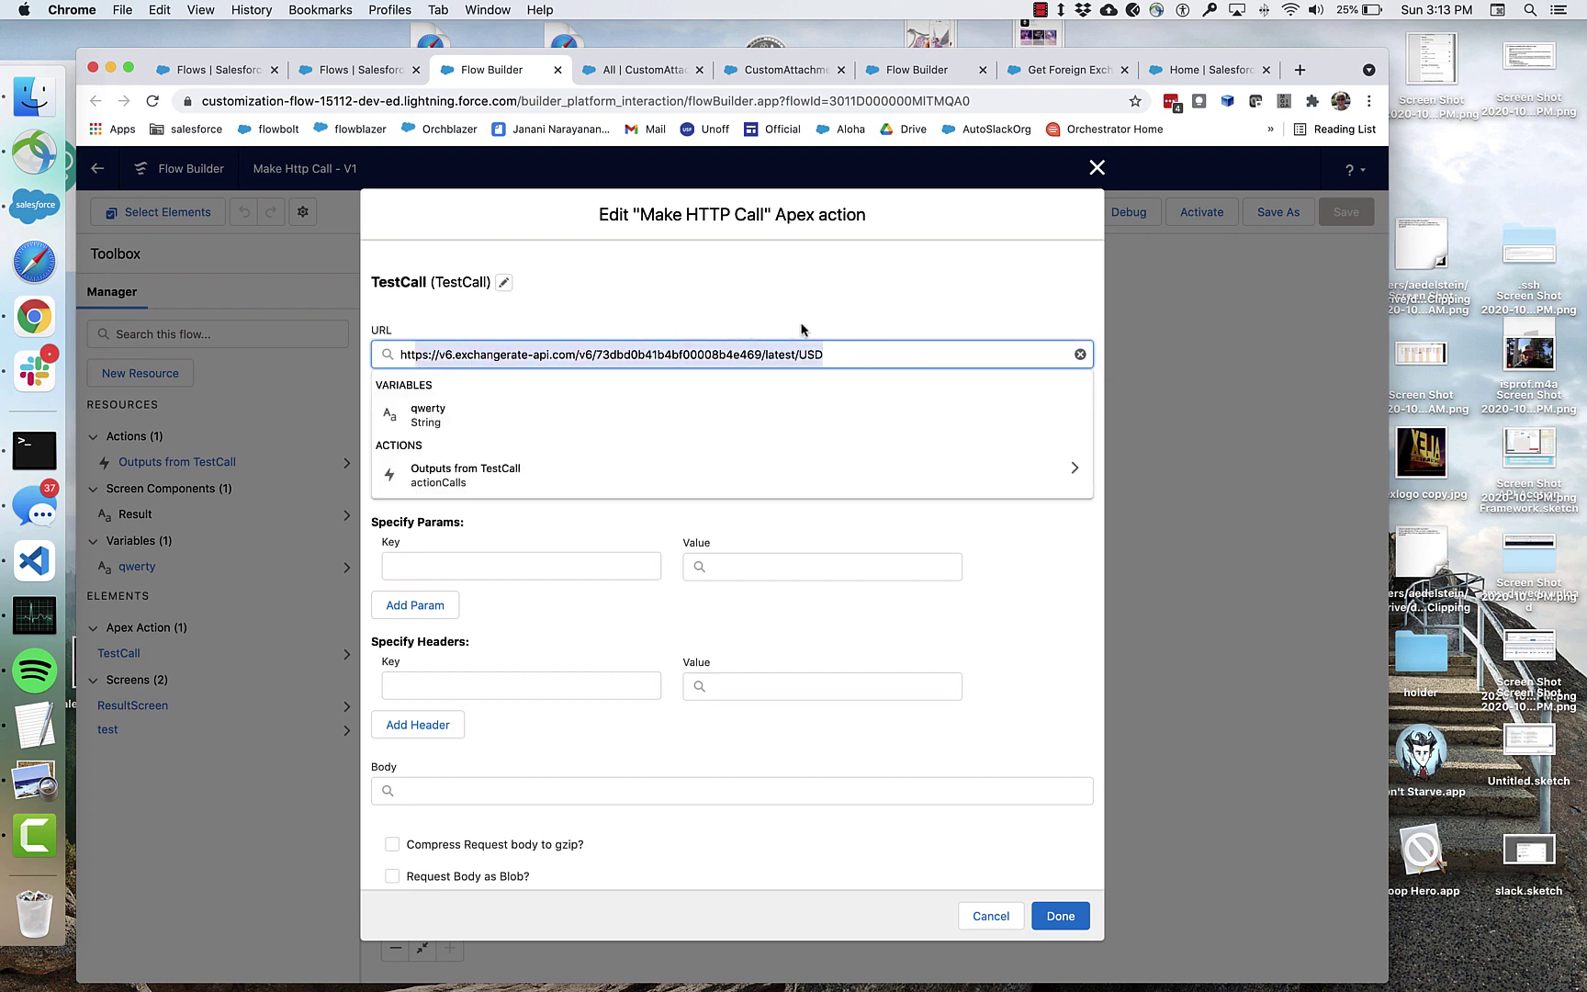
pyautogui.click(816, 355)
pyautogui.click(767, 537)
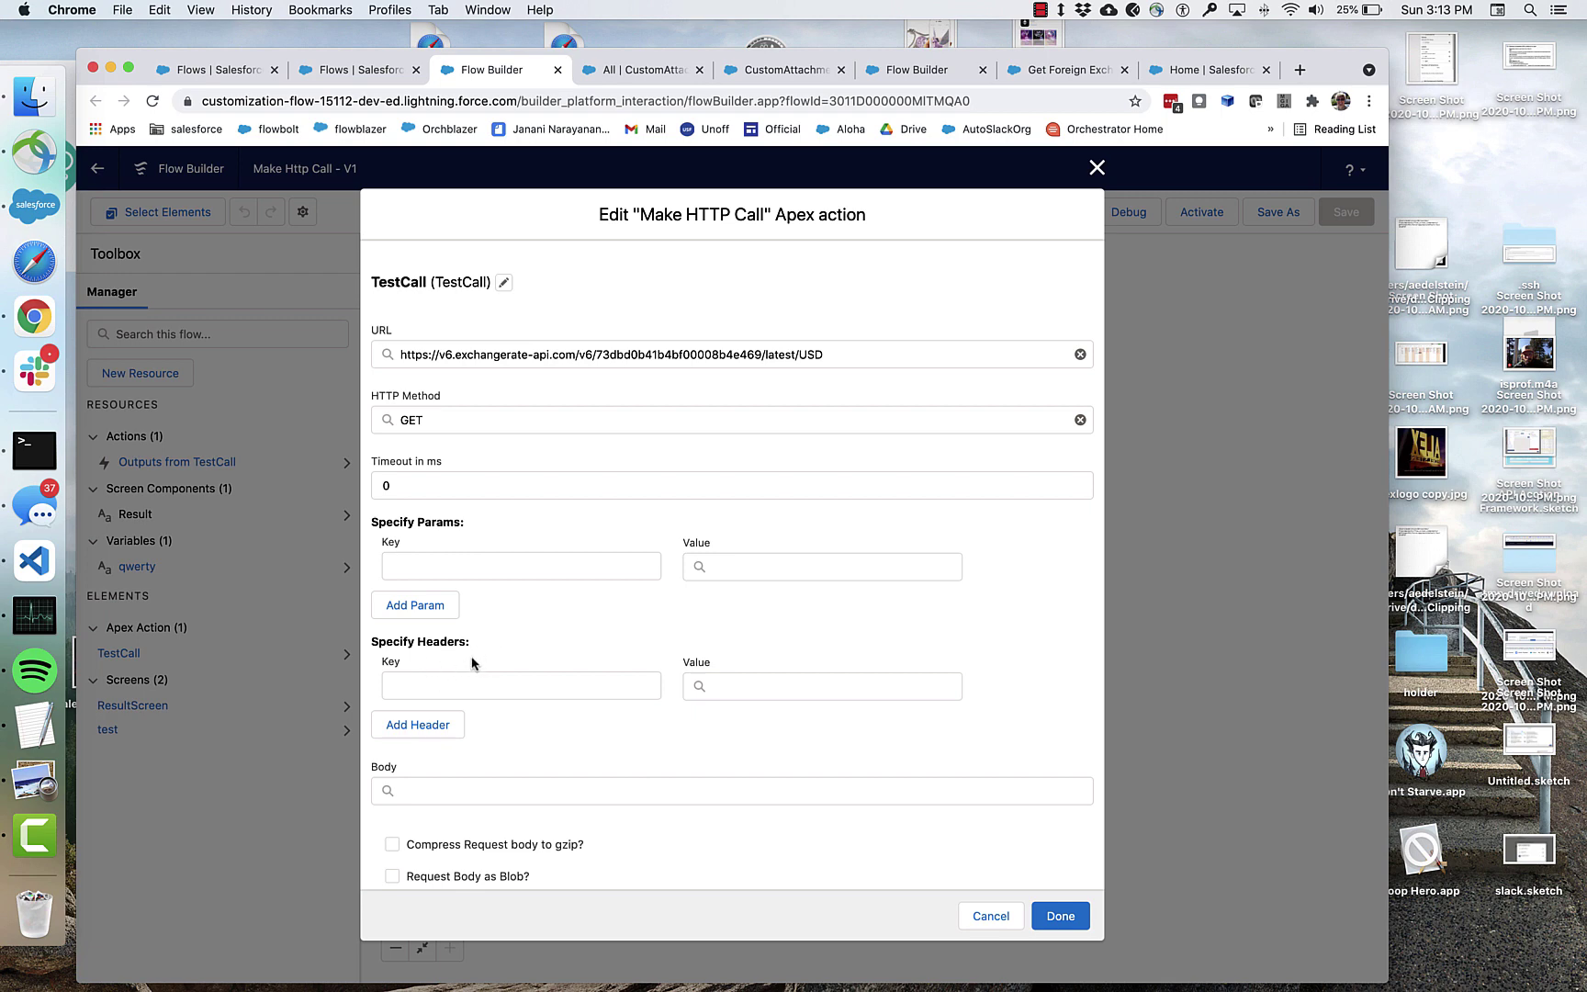
pyautogui.scroll(-3, 539, 740)
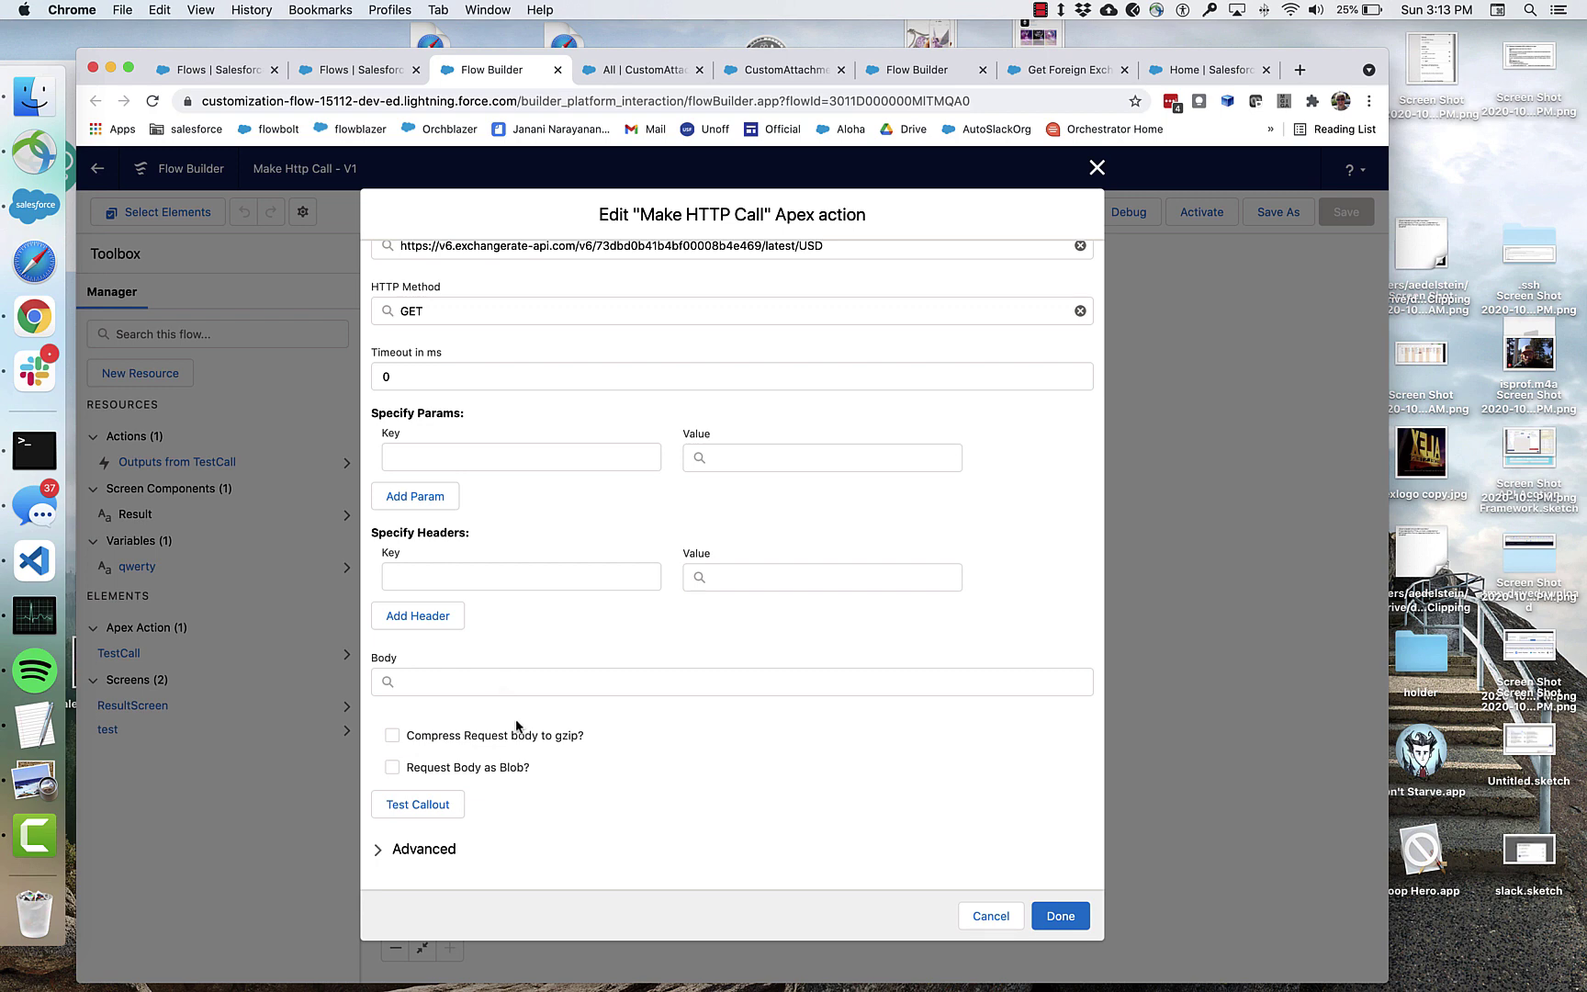
pyautogui.scroll(3, 548, 528)
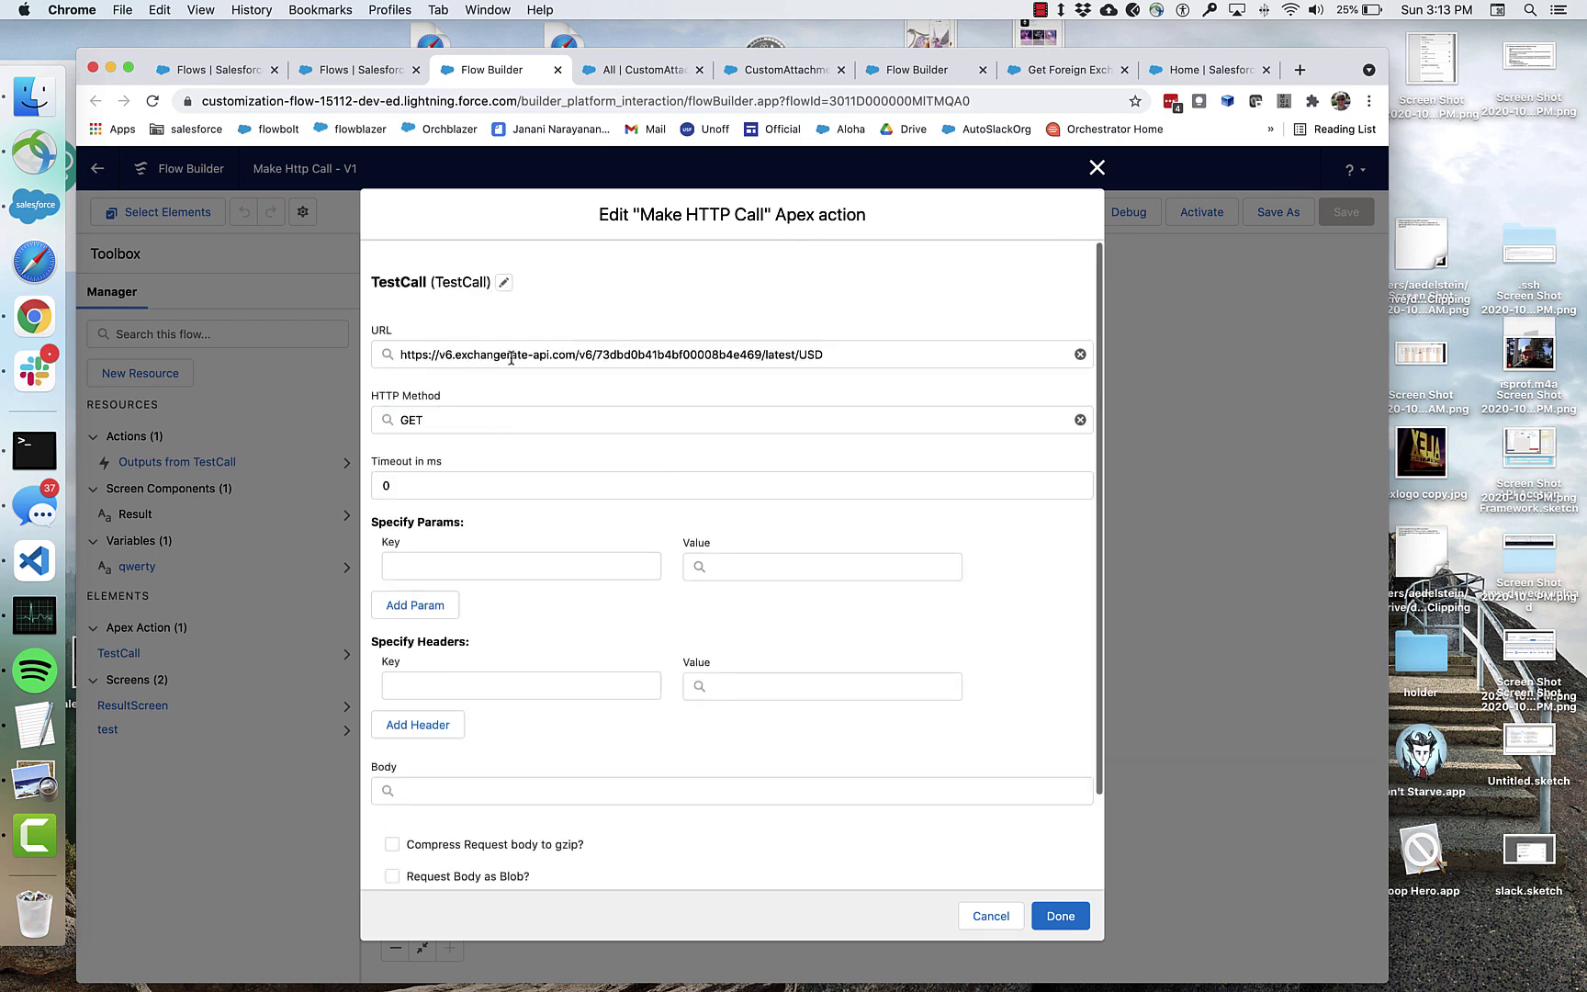
pyautogui.scroll(-3, 578, 721)
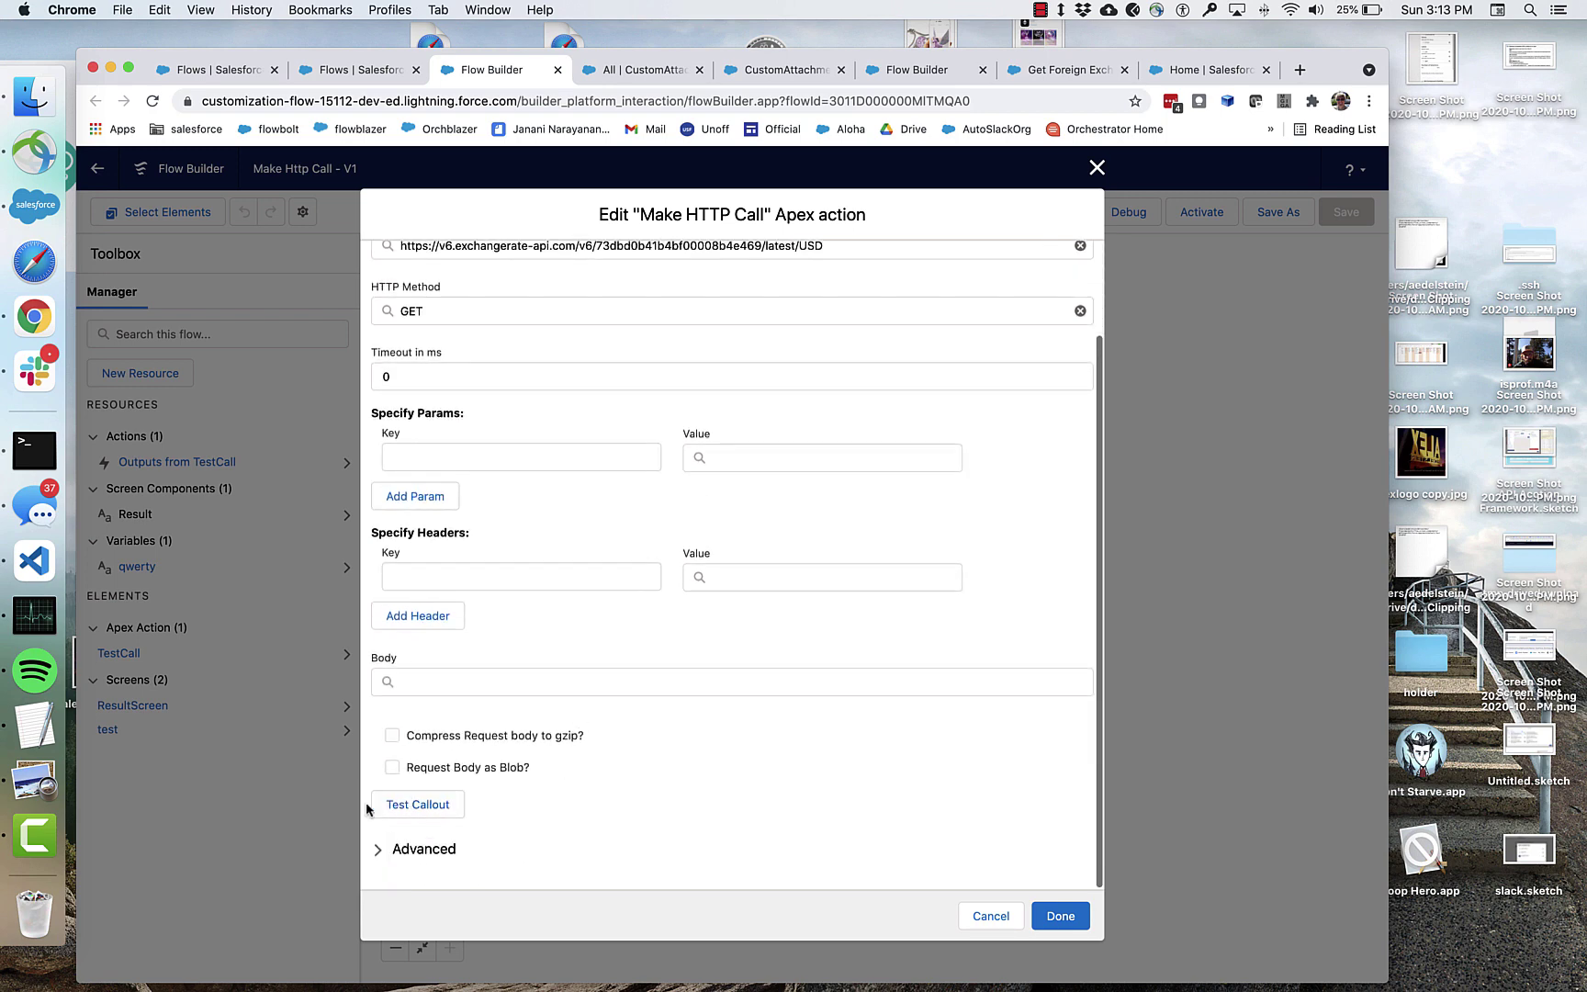
# Test the callout and read its Status OK, code 200 JSON of USD conversion rates.
pyautogui.click(416, 812)
pyautogui.scroll(-13, 648, 785)
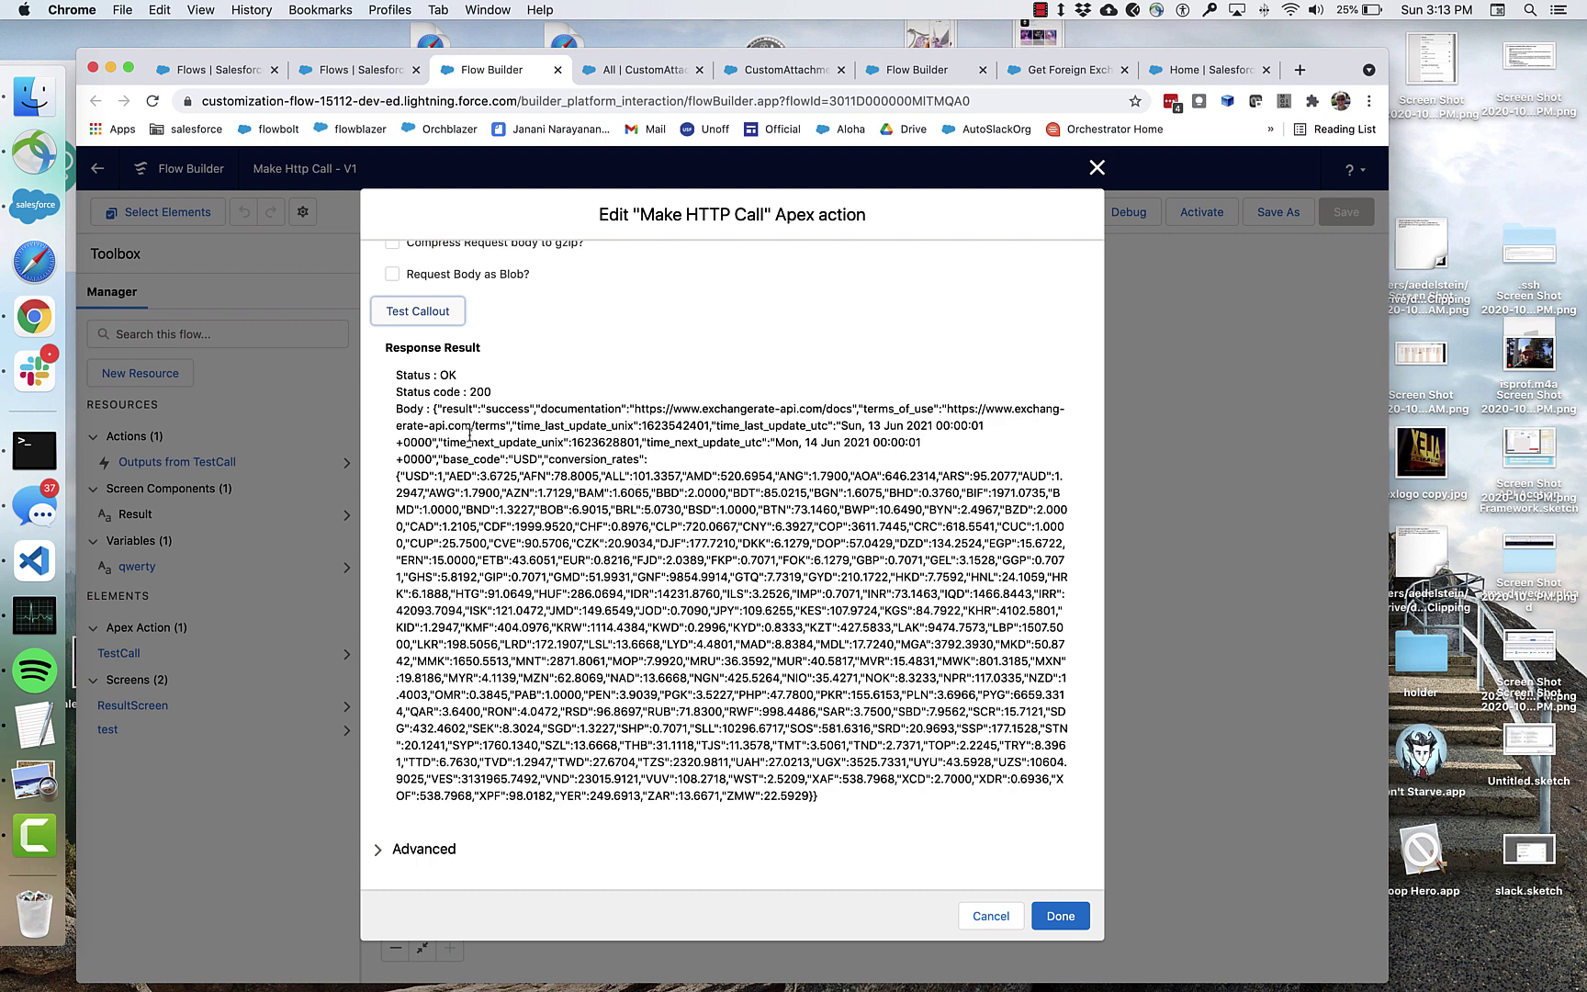
pyautogui.moveTo(395, 382); pyautogui.dragTo(623, 817)
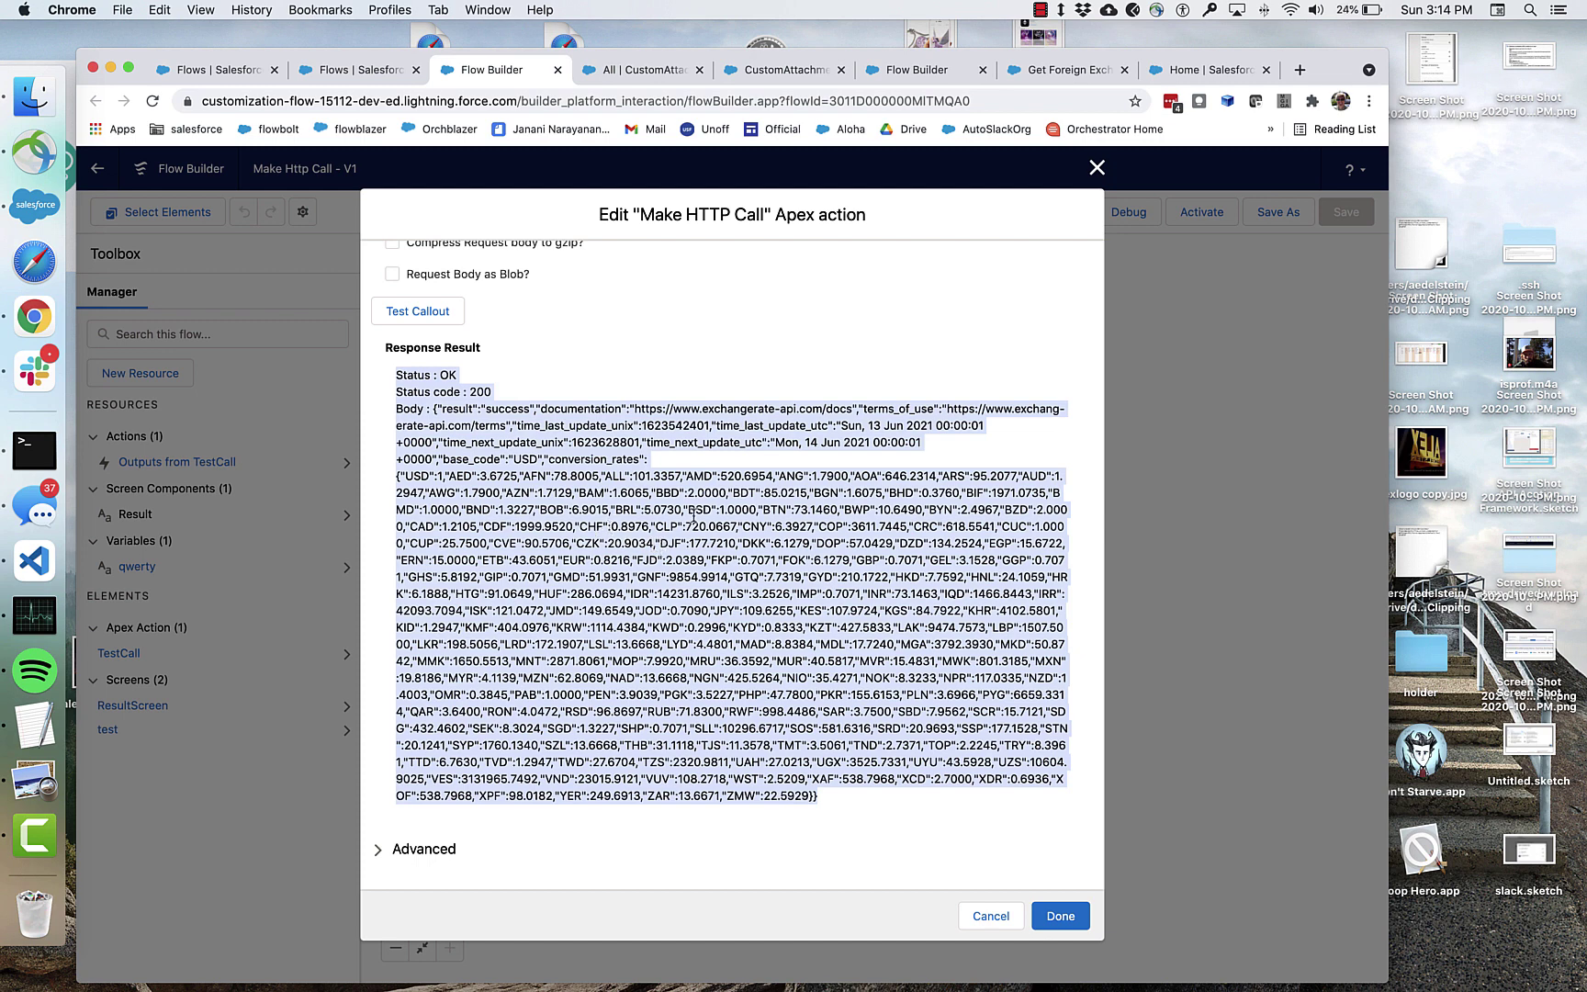
# Highlight the AUD rate 1.2947 in the response, then close the TestCall settings.
pyautogui.click(1040, 471)
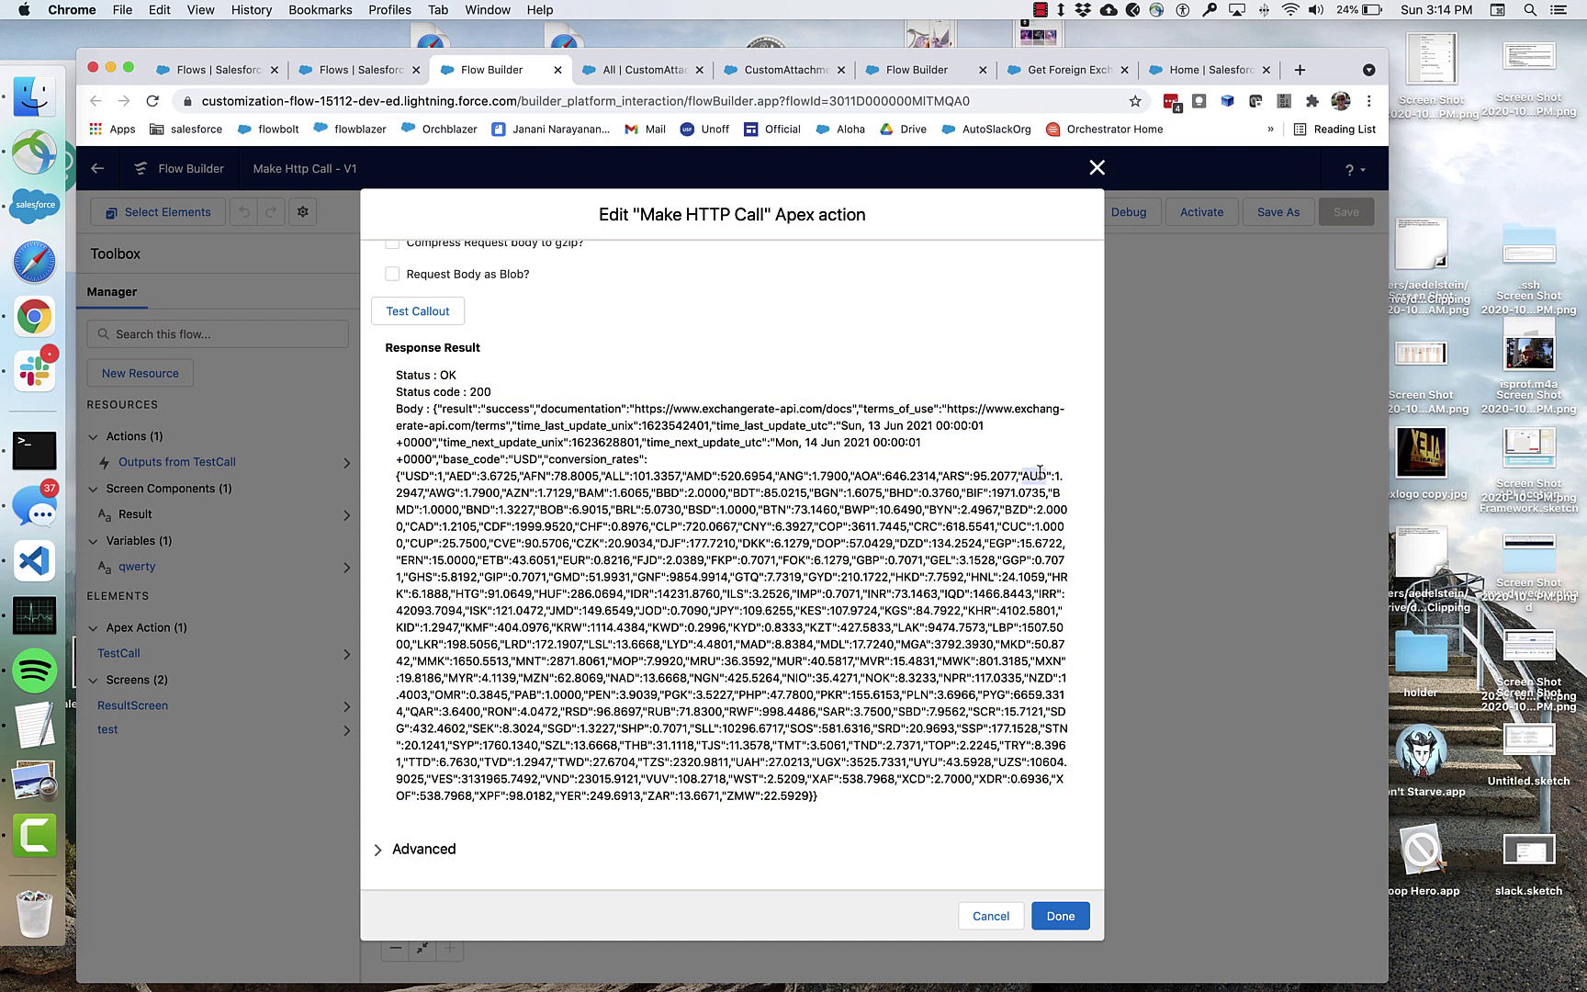
pyautogui.moveTo(1054, 475); pyautogui.dragTo(422, 495)
pyautogui.click(1060, 914)
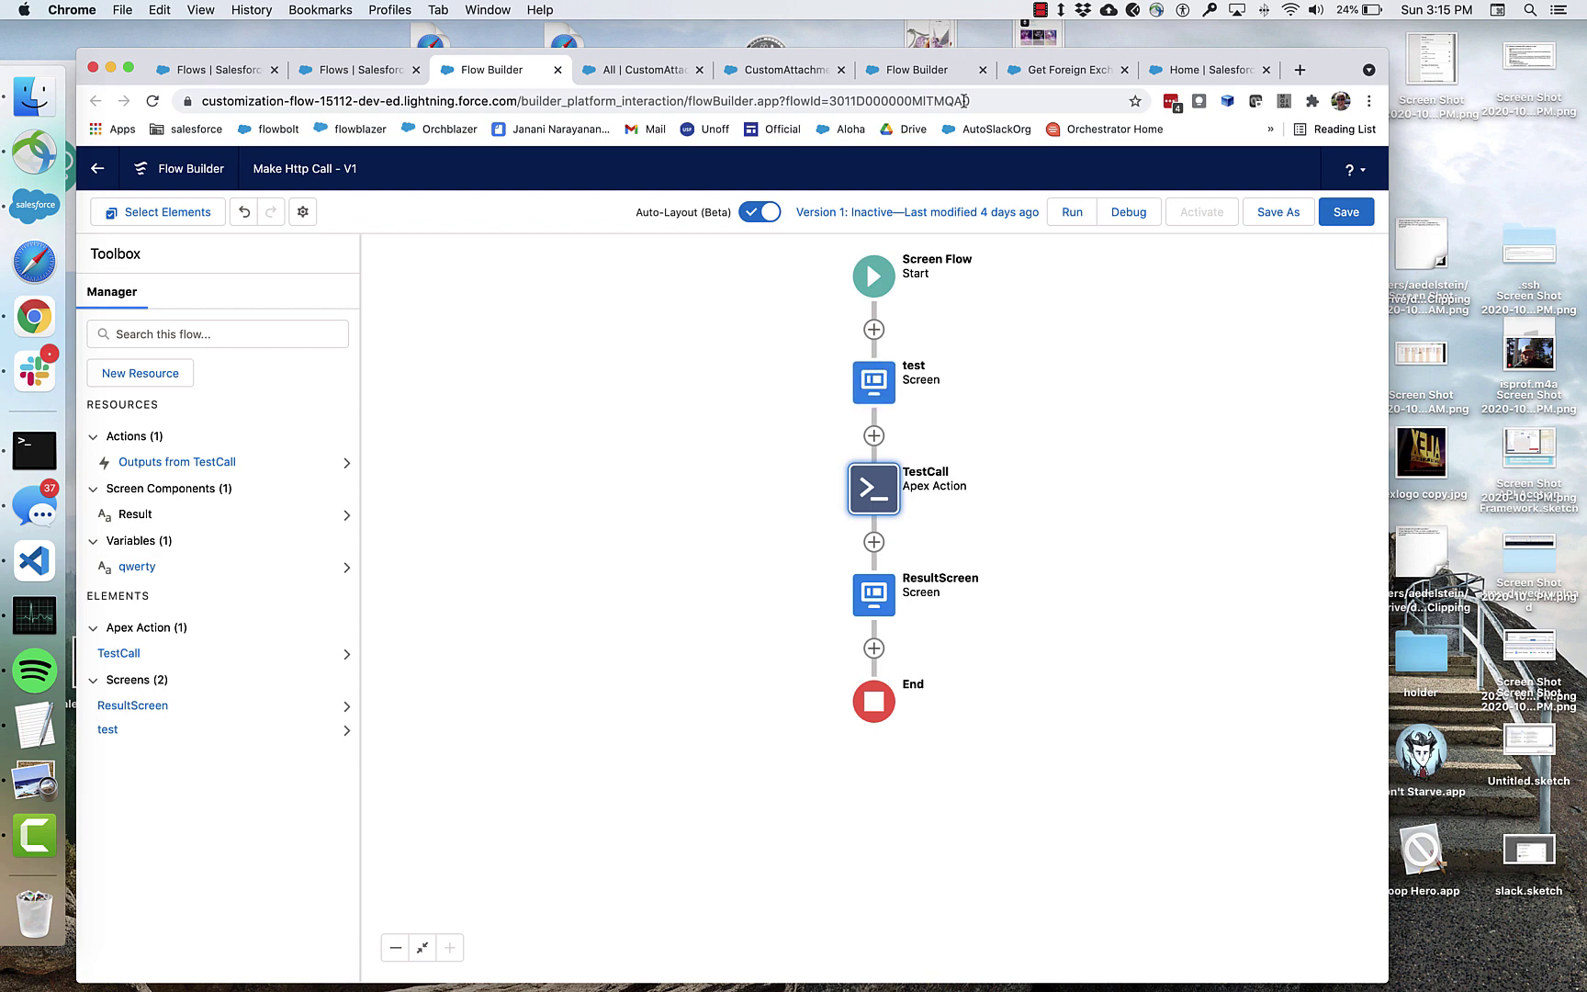
# Switch to the Get Foreign Exchange Data flow and inspect its HTTP action's request URL.
pyautogui.click(913, 70)
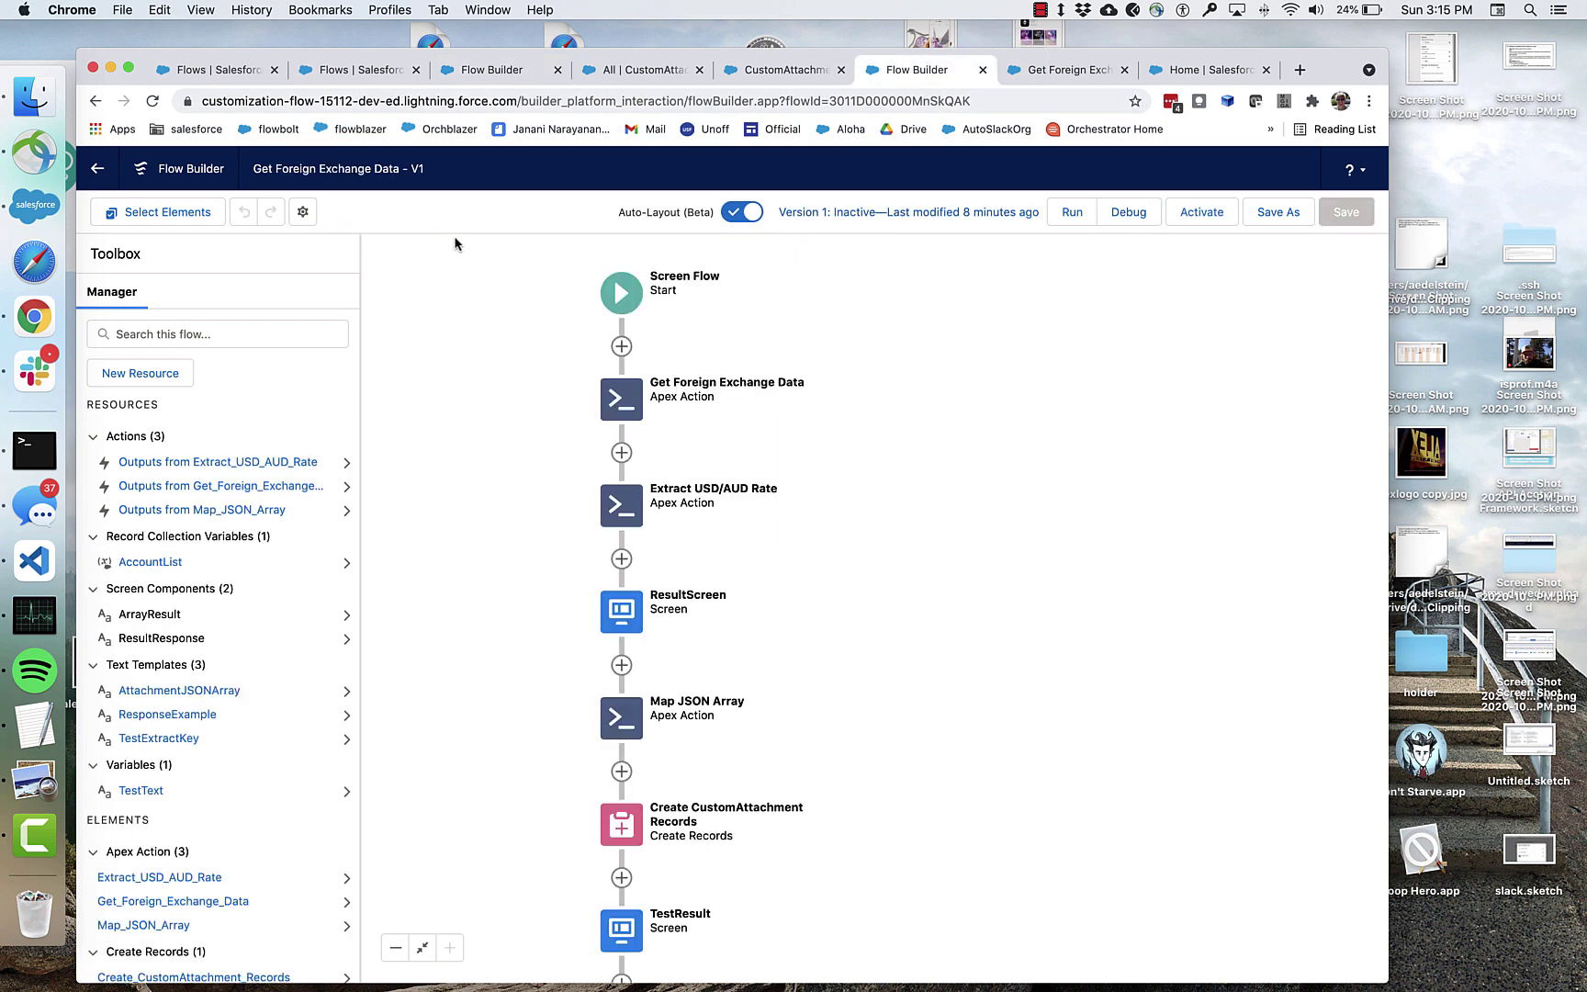
pyautogui.doubleClick(617, 398)
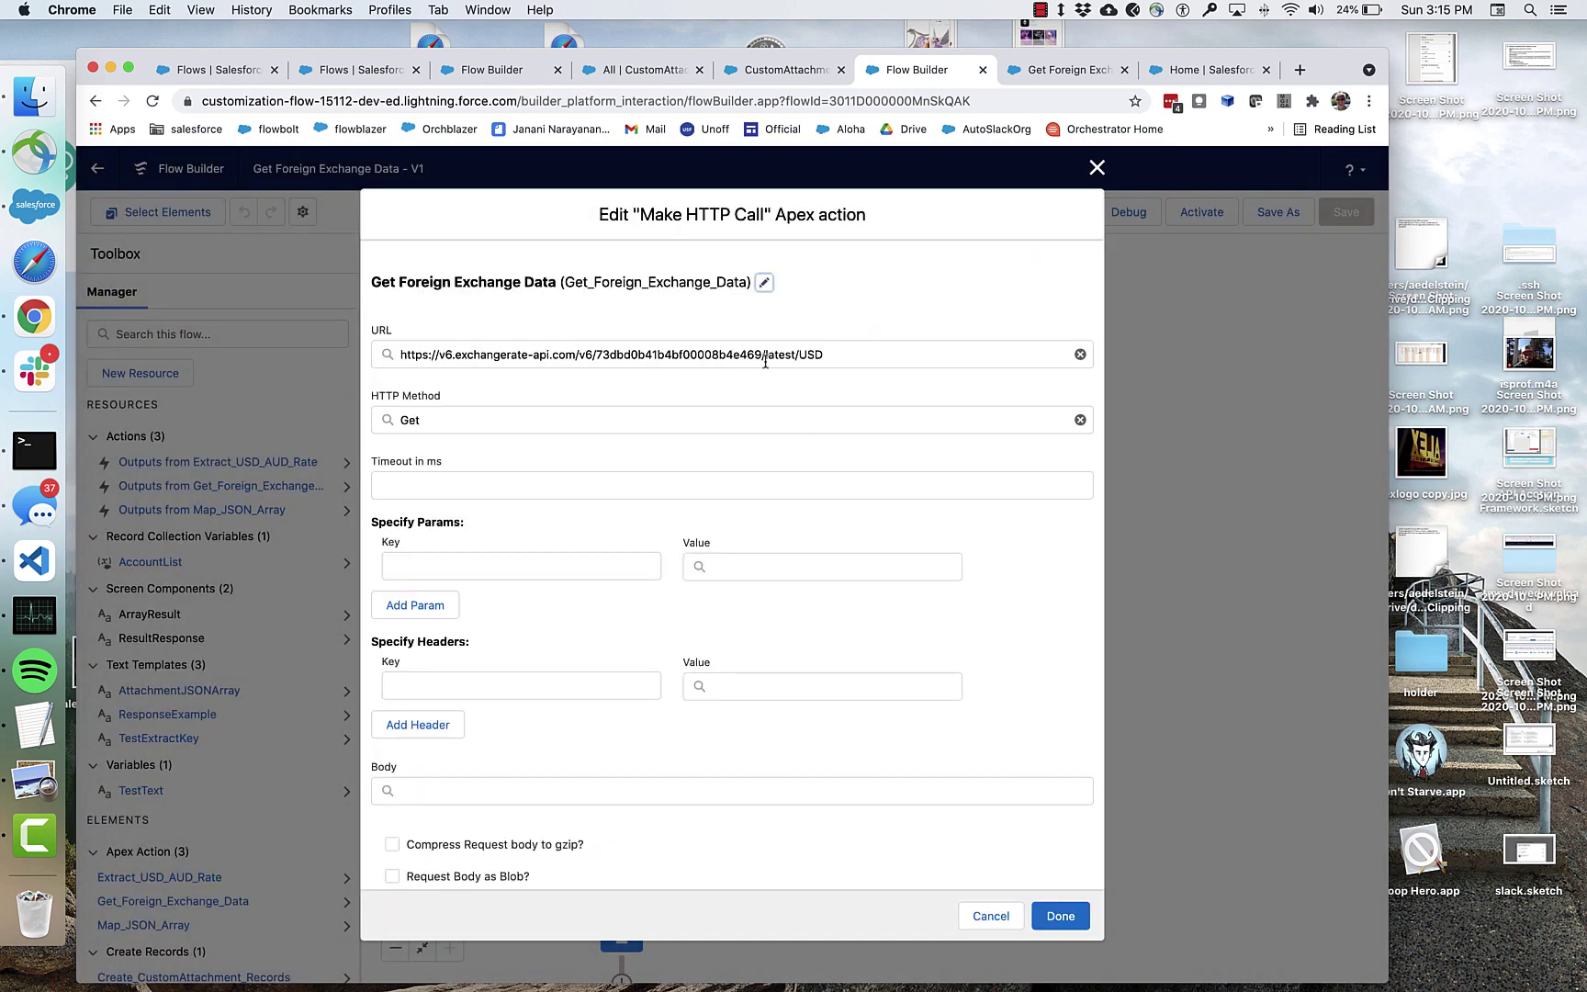
pyautogui.moveTo(827, 360); pyautogui.dragTo(394, 336)
# Run a test callout, confirm the success result, and close the action settings.
pyautogui.scroll(-2, 522, 637)
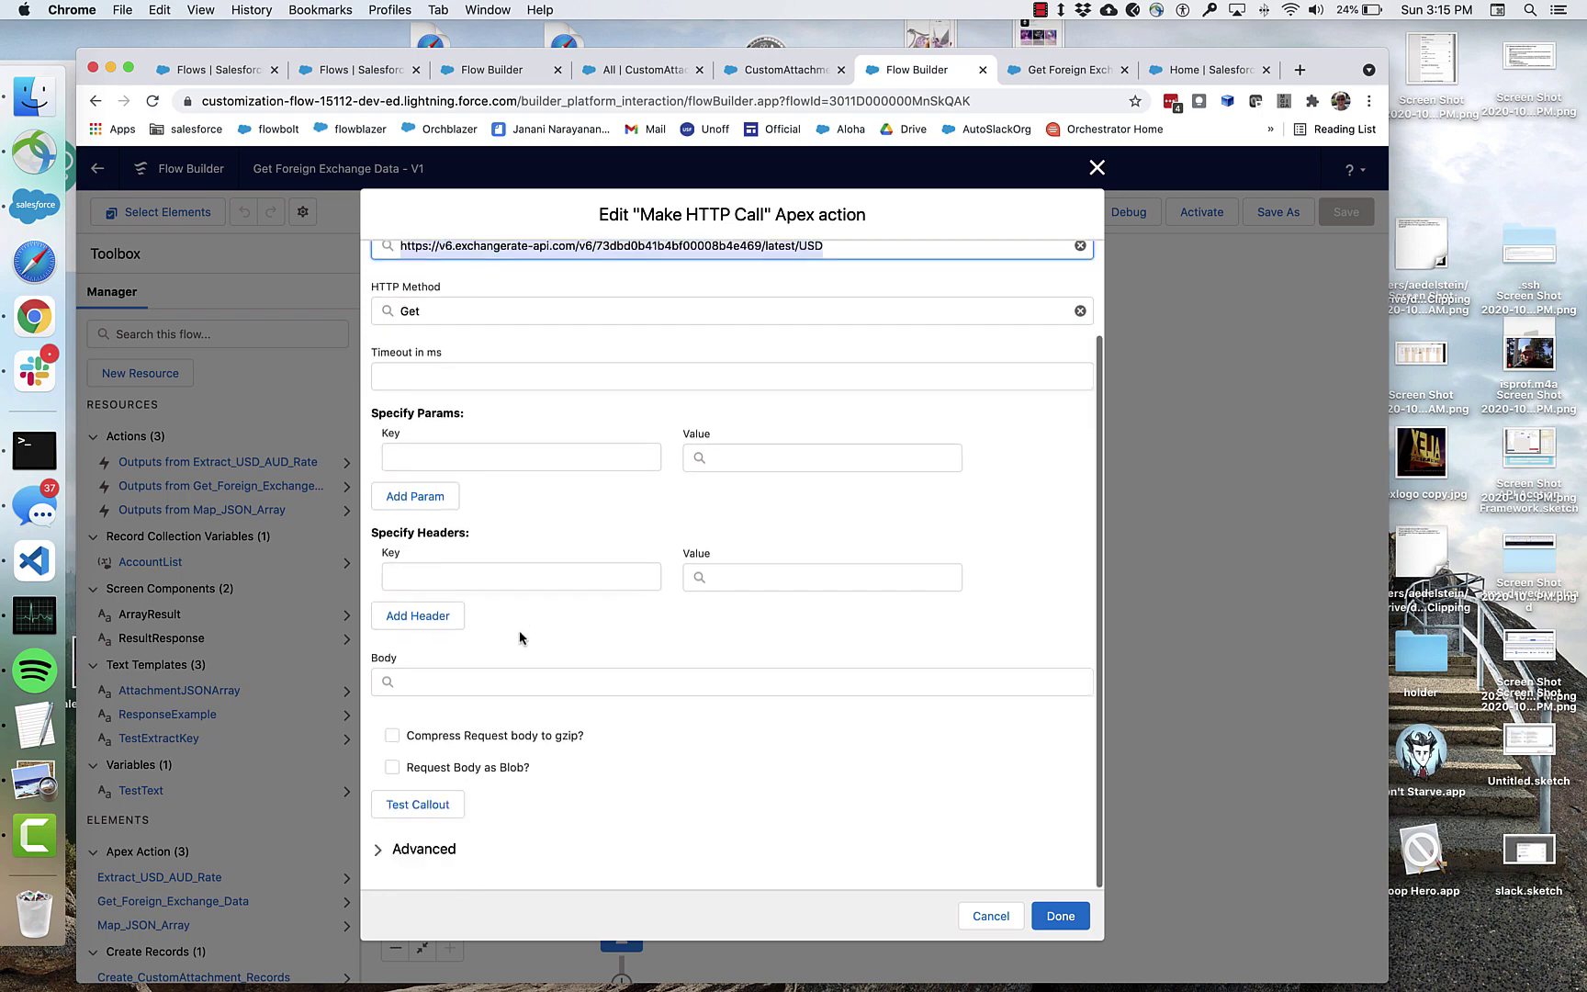
pyautogui.click(417, 805)
pyautogui.scroll(-5, 643, 826)
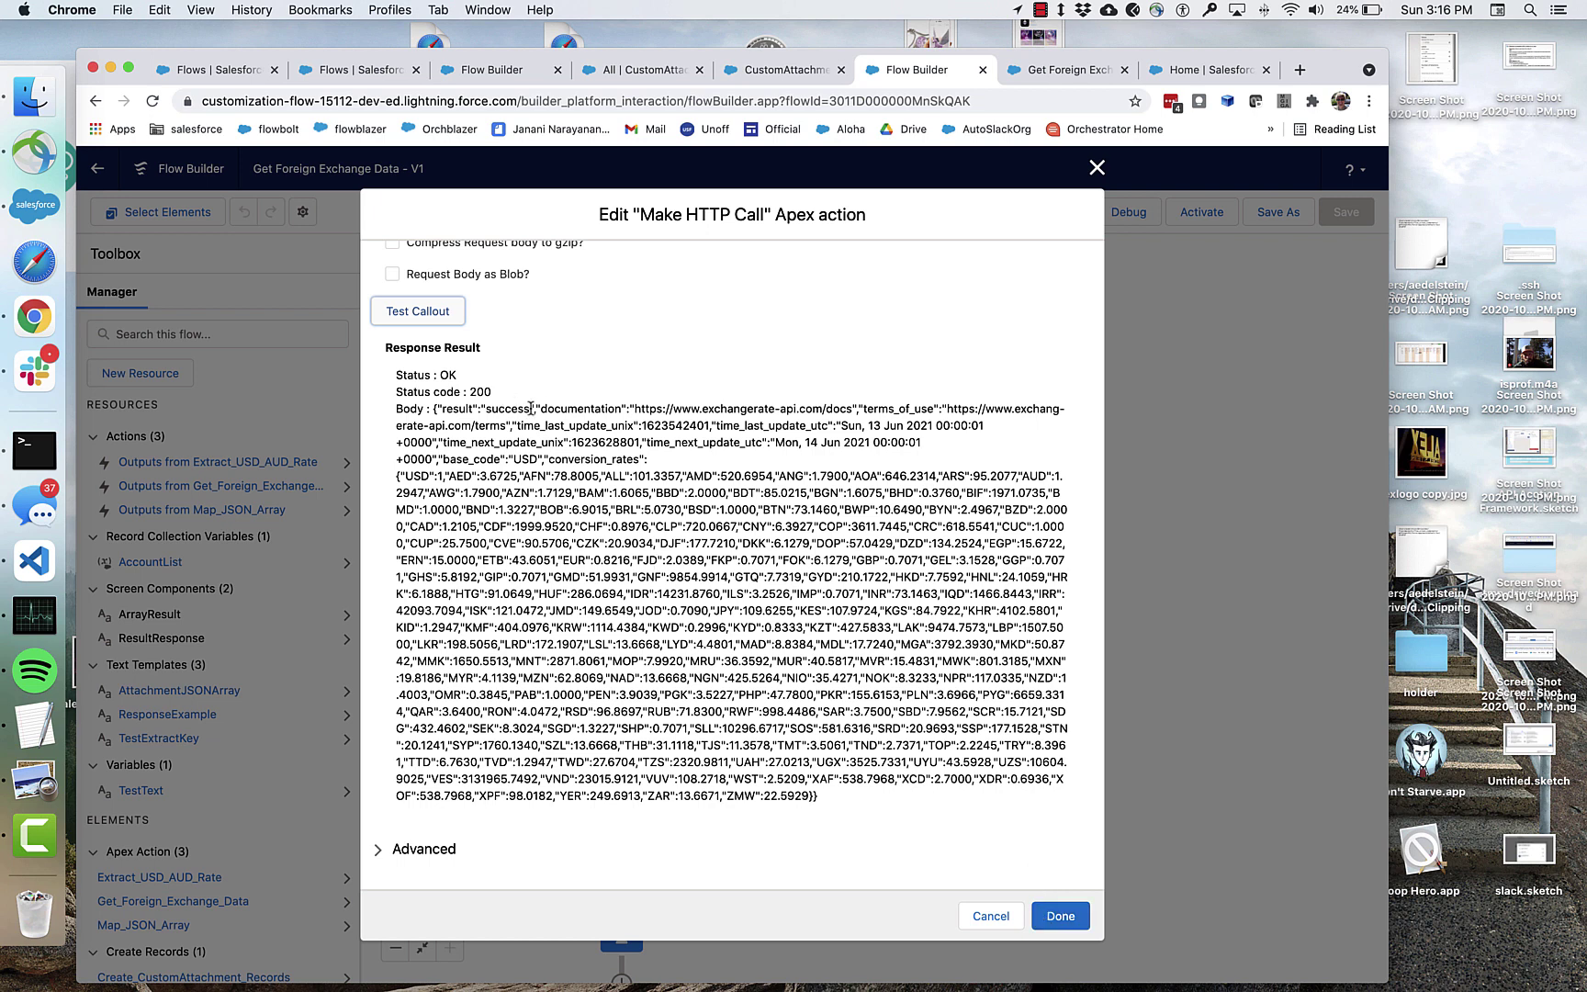
pyautogui.moveTo(530, 408); pyautogui.dragTo(488, 413)
pyautogui.click(1061, 915)
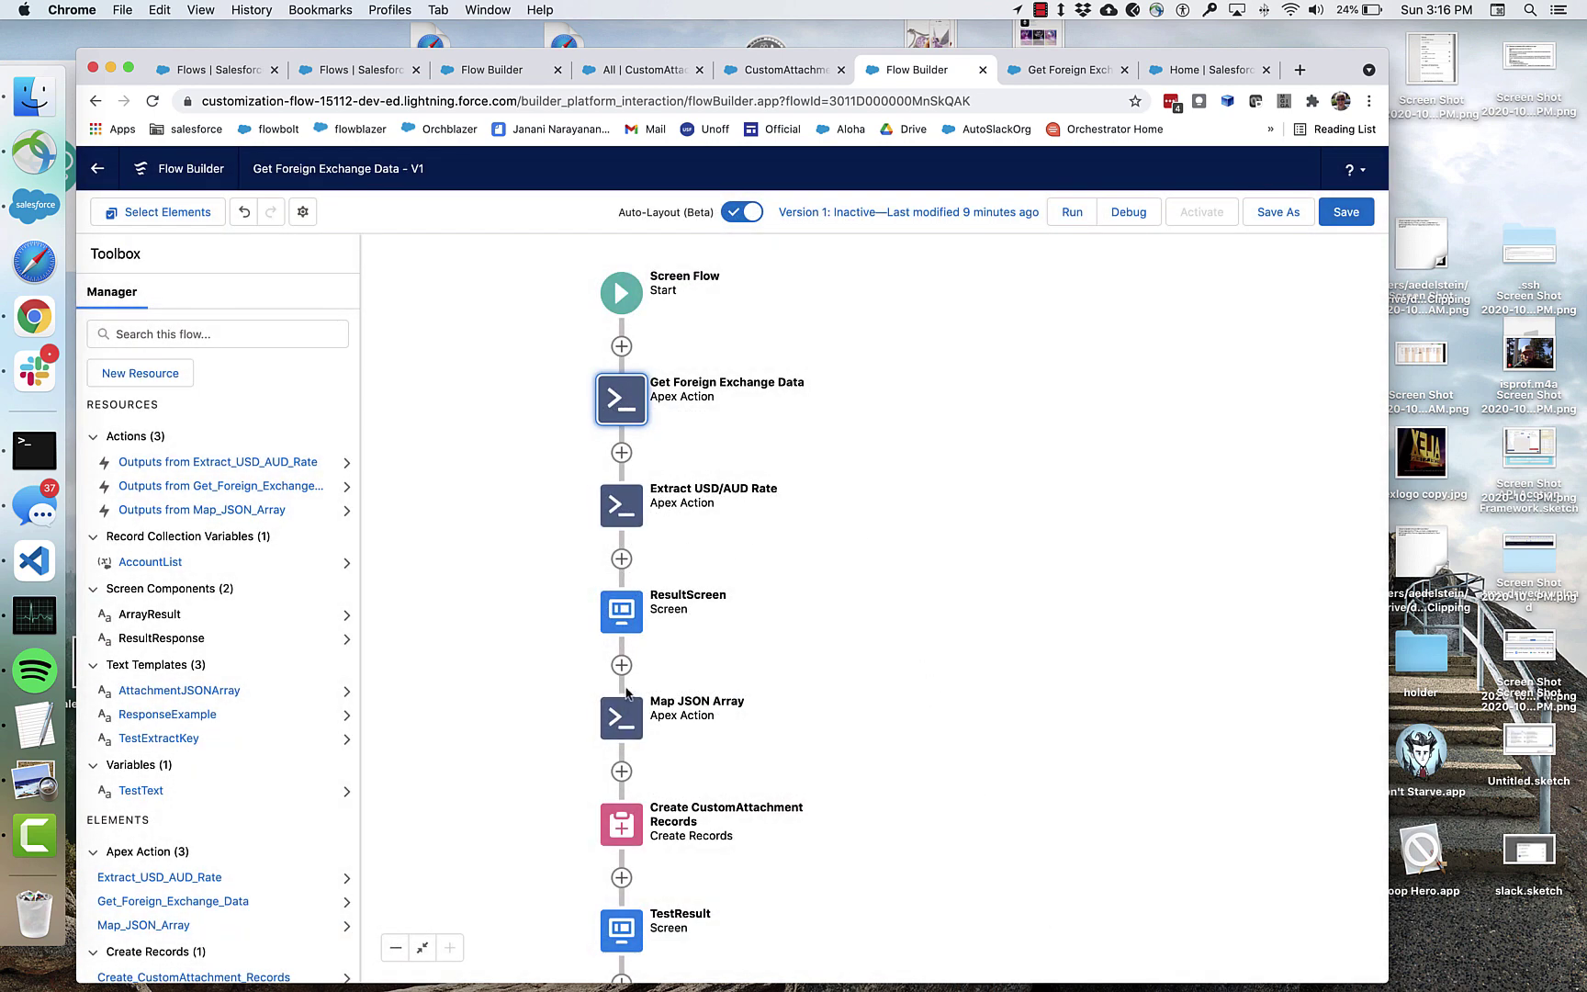
pyautogui.doubleClick(622, 504)
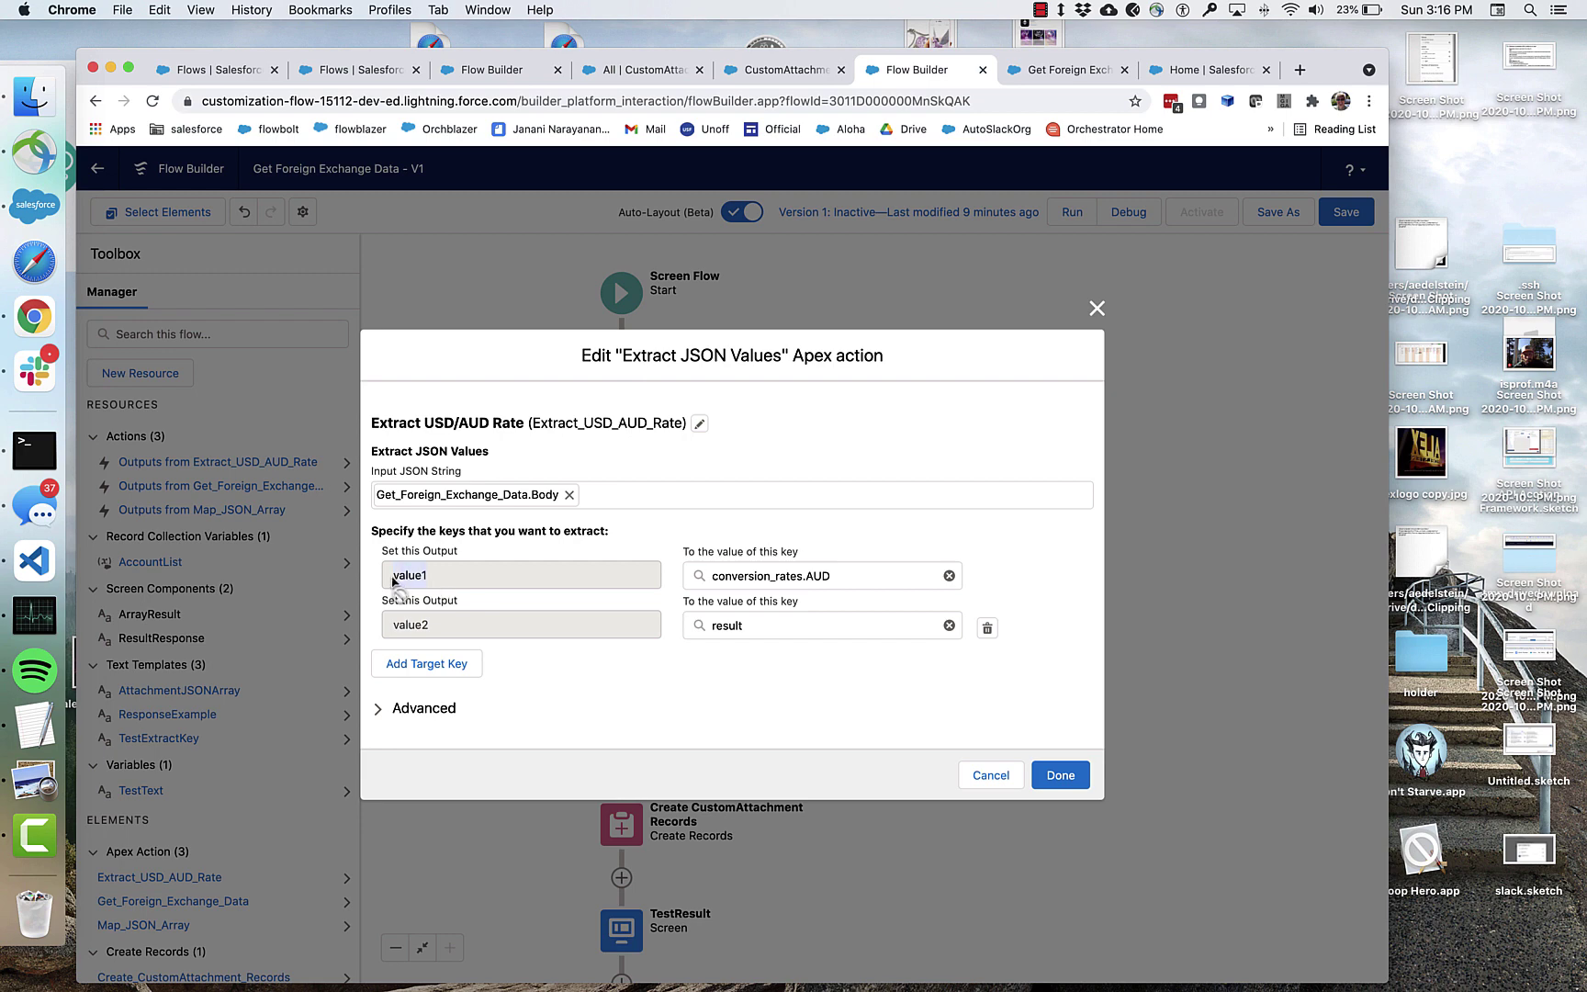
pyautogui.click(413, 657)
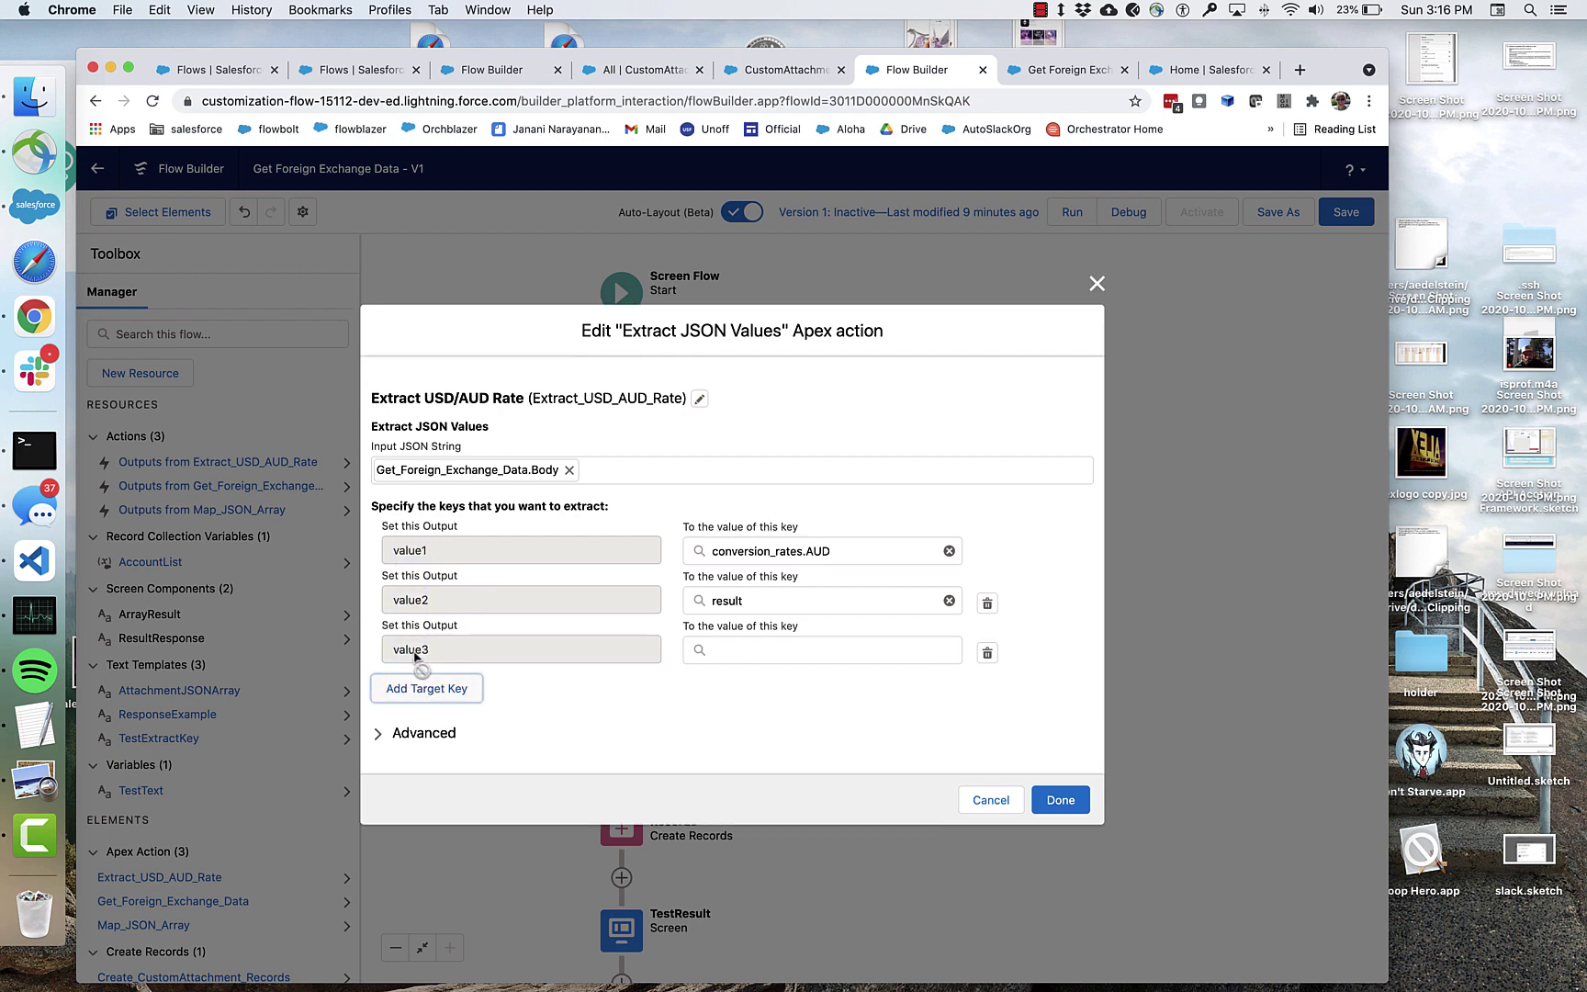
pyautogui.click(987, 653)
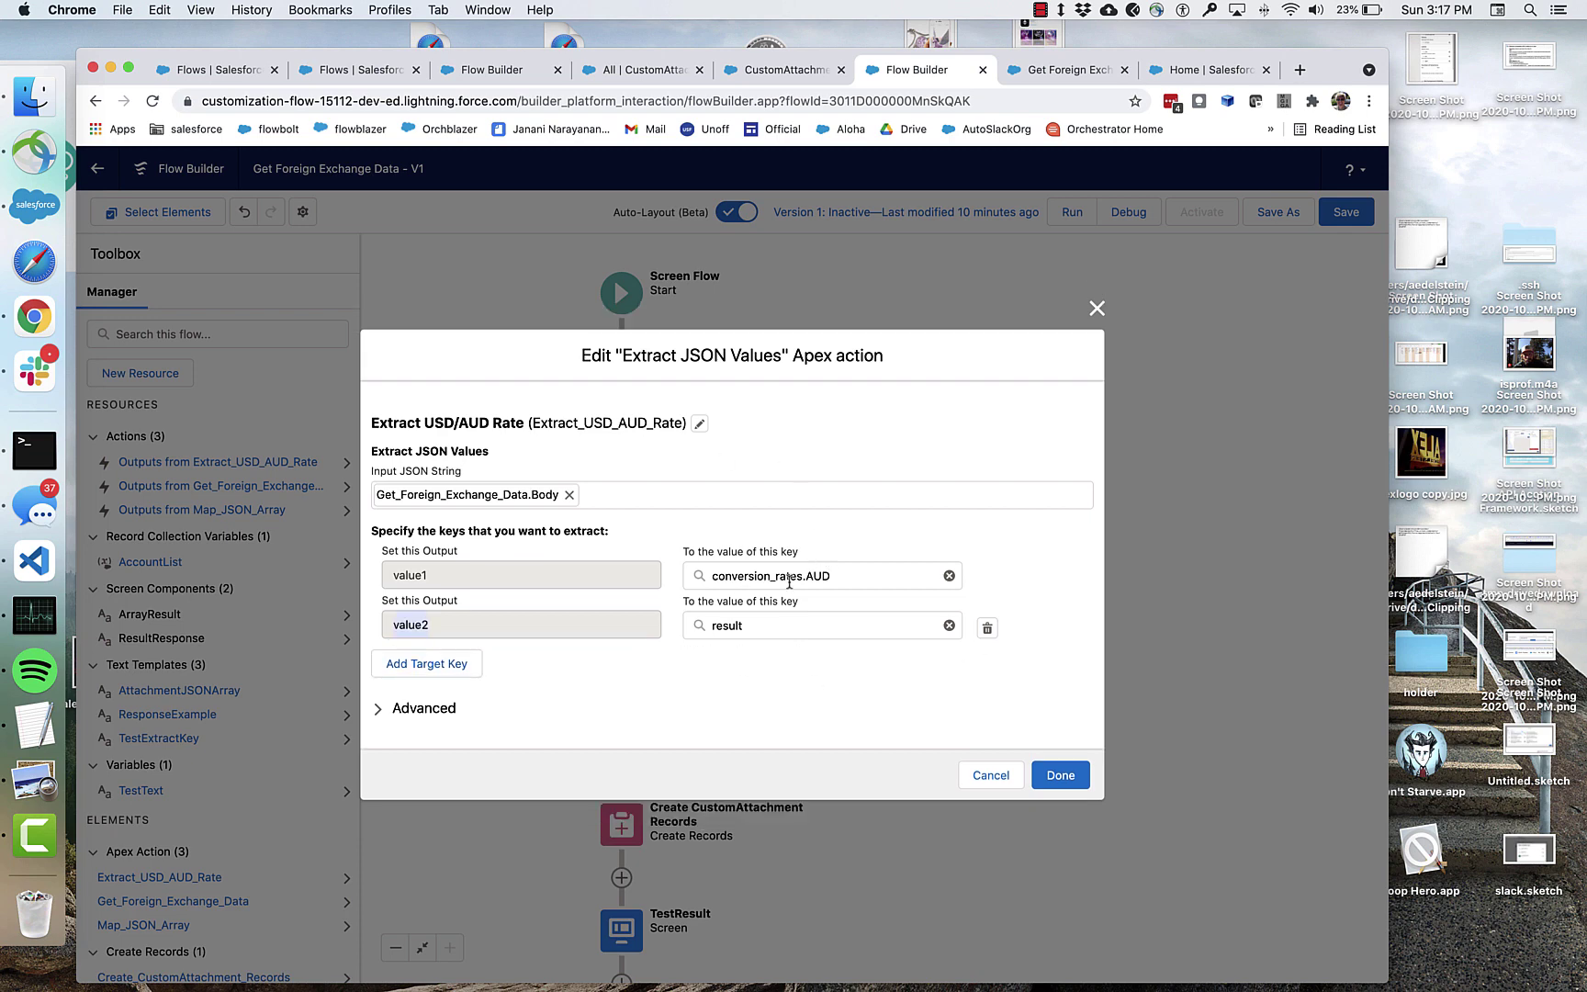
pyautogui.moveTo(707, 582); pyautogui.dragTo(852, 573)
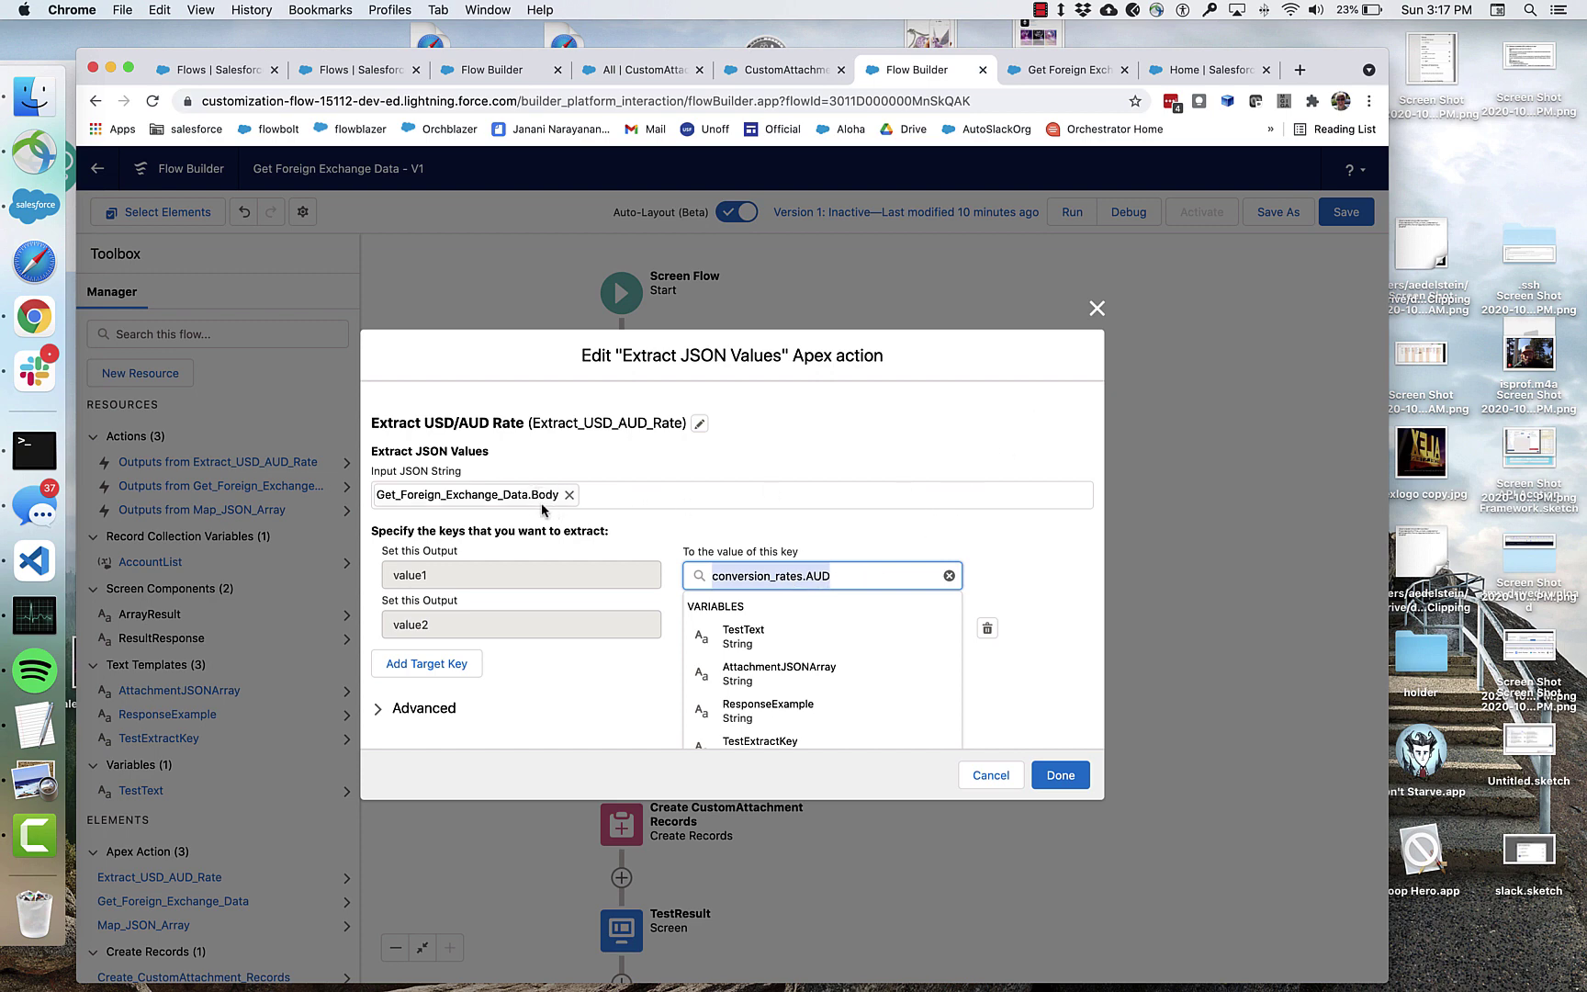
pyautogui.click(1097, 308)
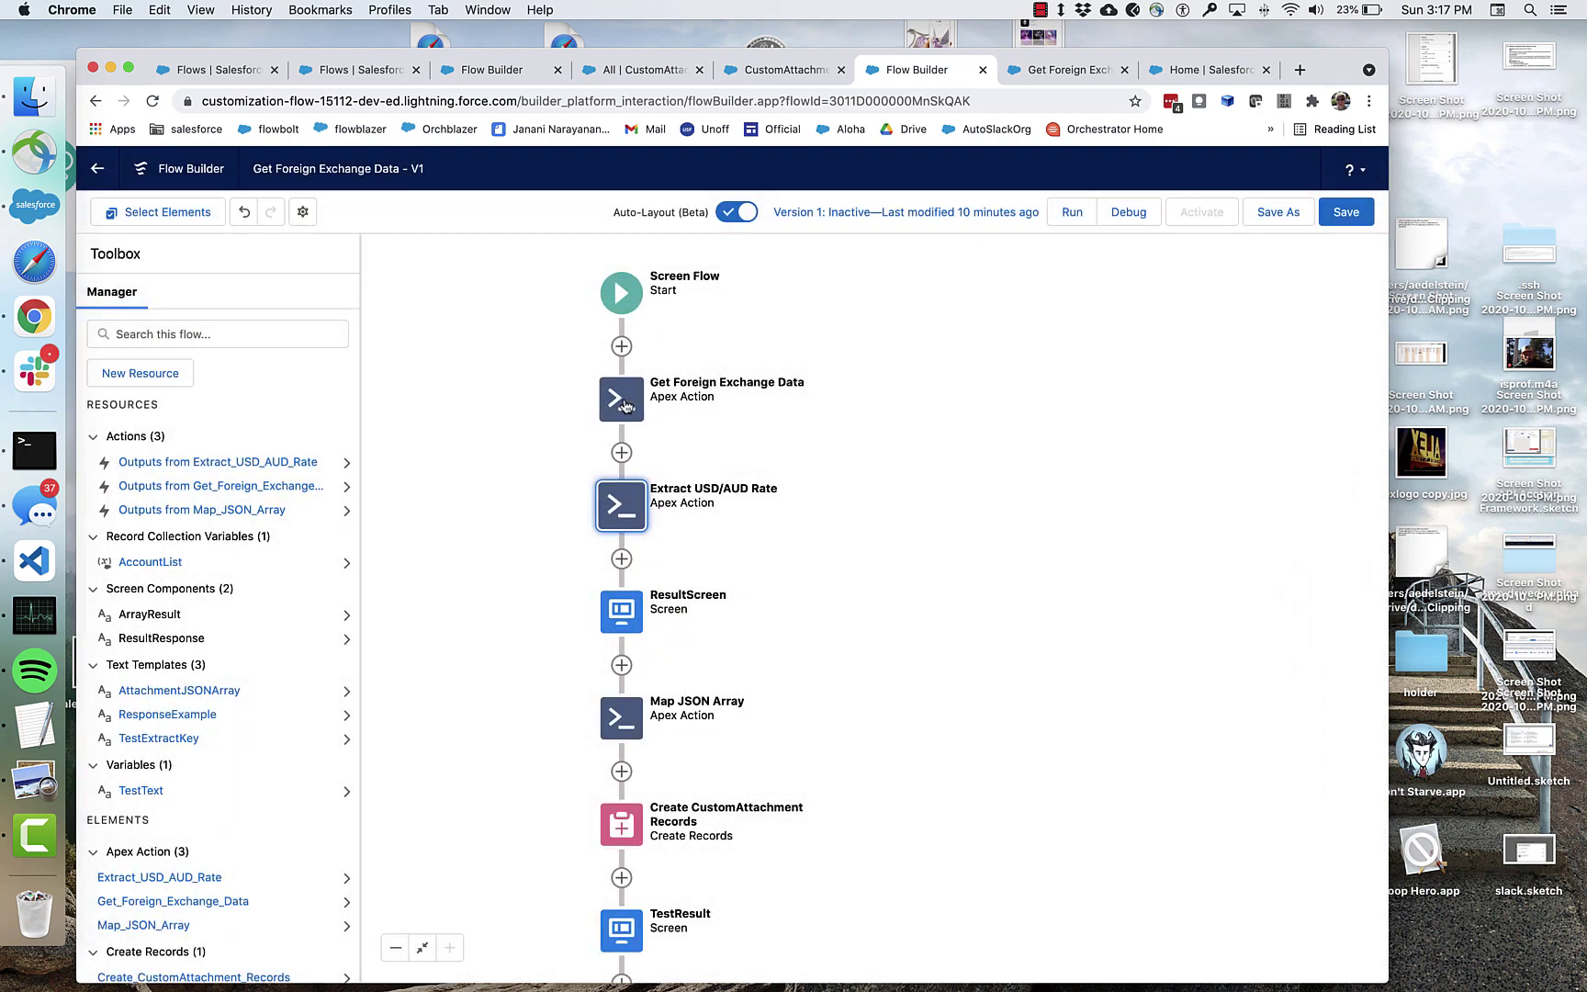
# Test the Get Foreign Exchange Data callout again and check the conversion_rates object before closing.
pyautogui.doubleClick(623, 405)
pyautogui.scroll(-3, 595, 666)
pyautogui.click(451, 794)
pyautogui.scroll(-5, 662, 727)
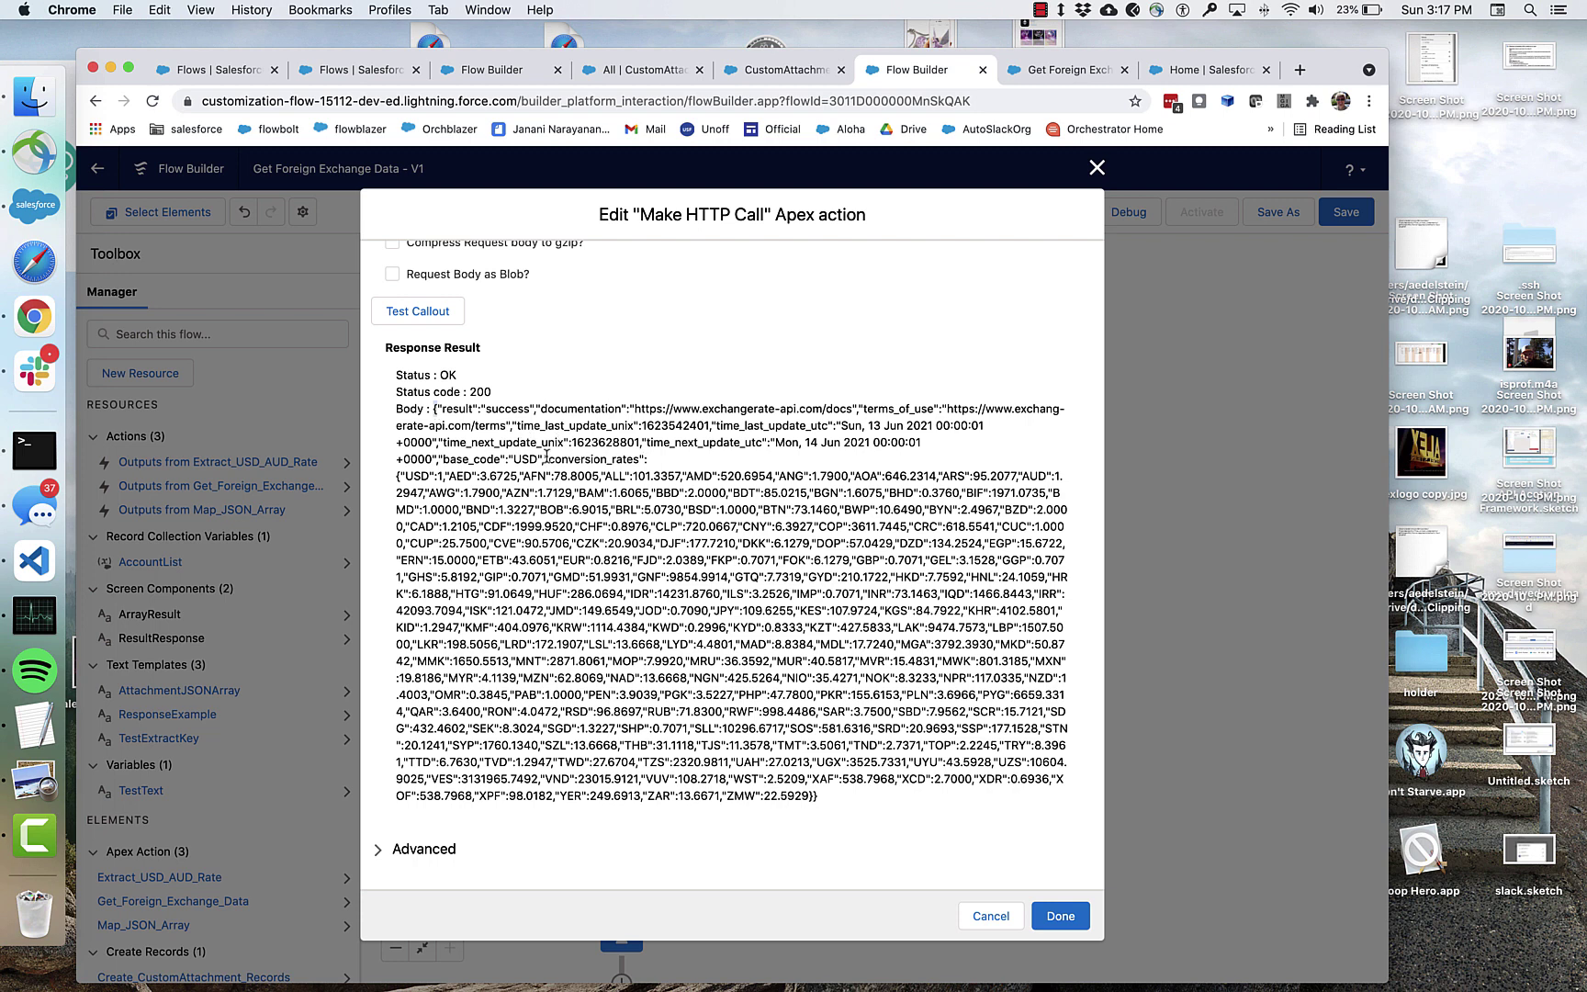
pyautogui.moveTo(547, 457); pyautogui.dragTo(645, 456)
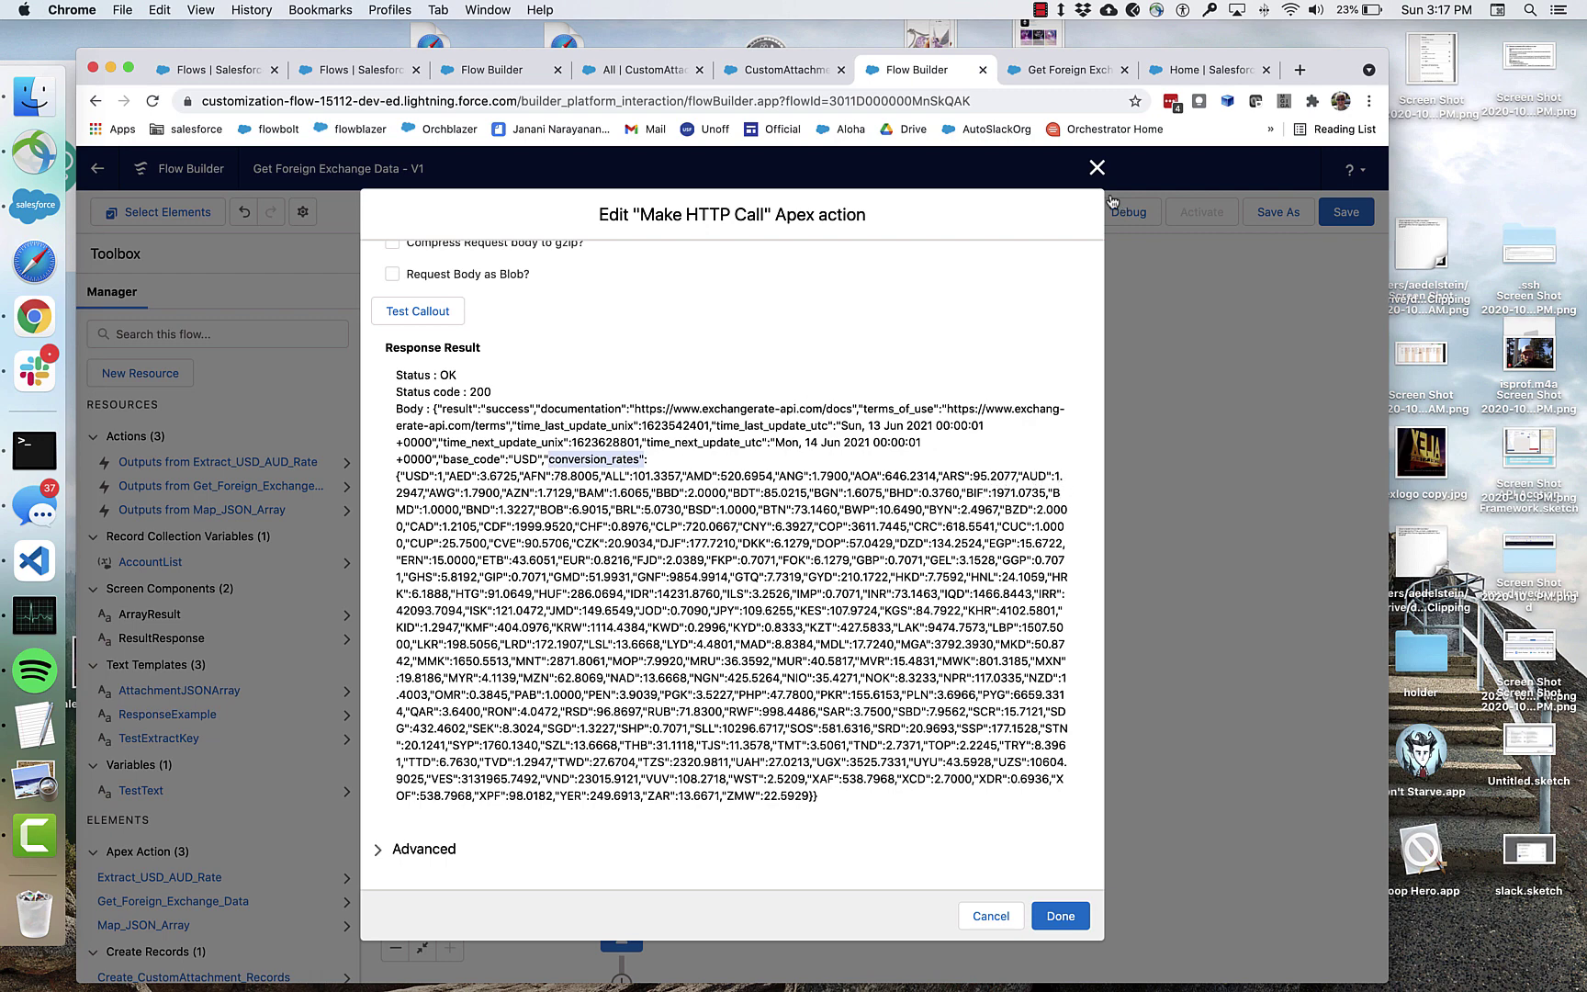
pyautogui.click(1096, 168)
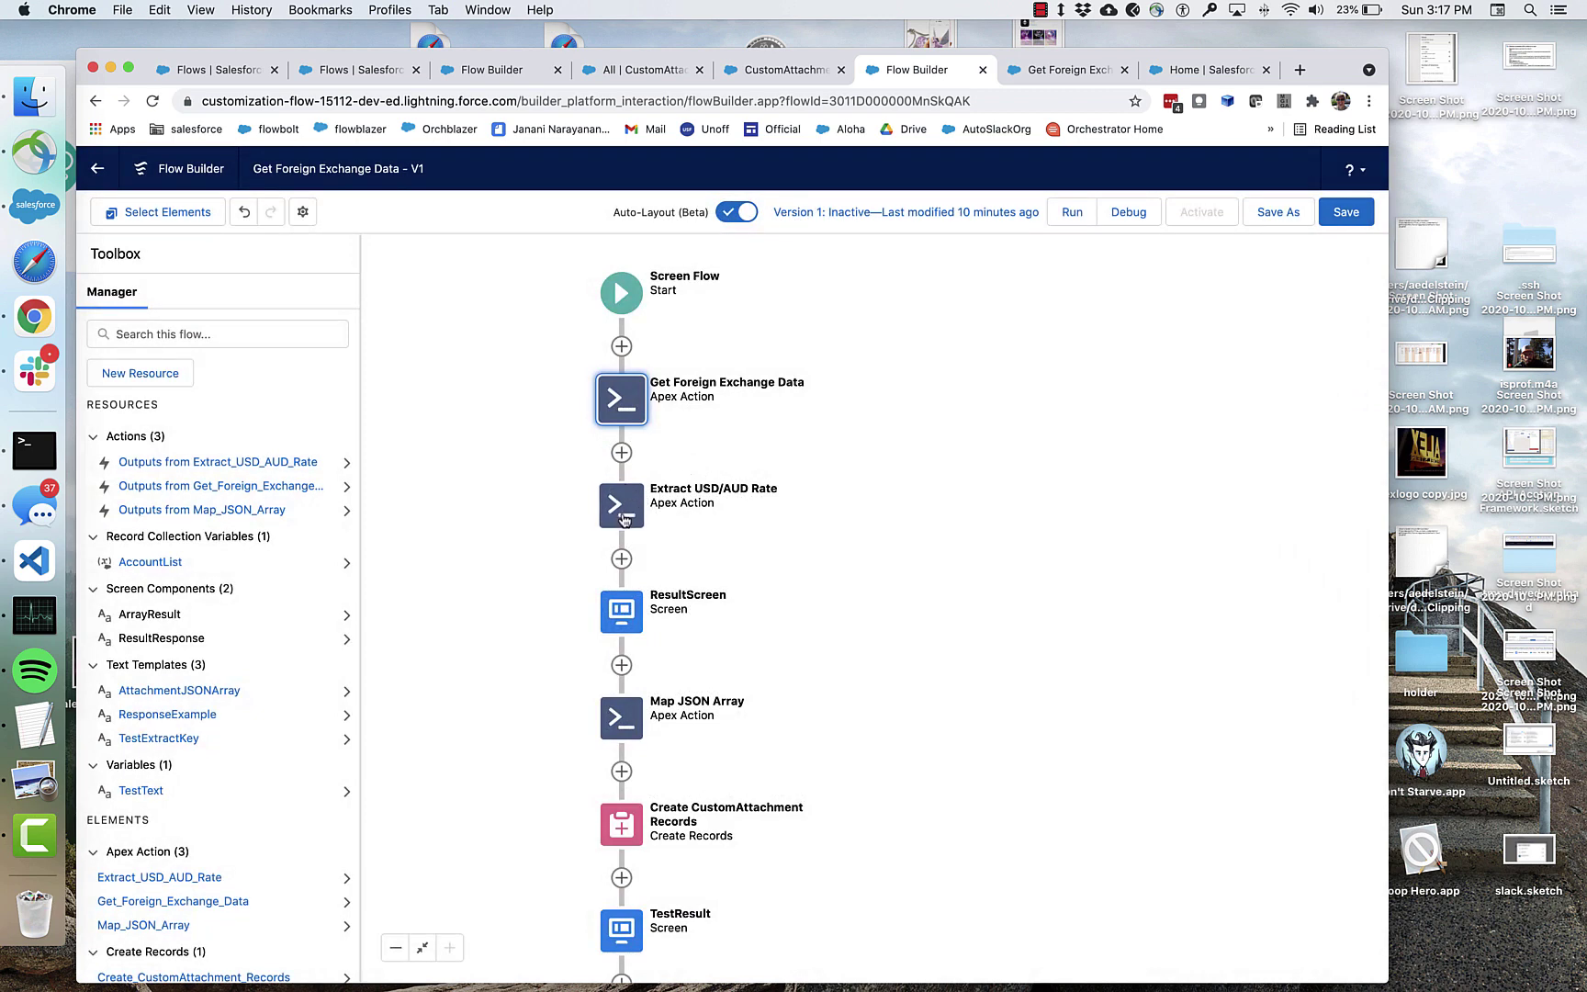
# Review the Extract USD/AUD Rate action and ResultScreen, then save the Get Foreign Exchange Data flow.
pyautogui.click(622, 514)
pyautogui.click(622, 680)
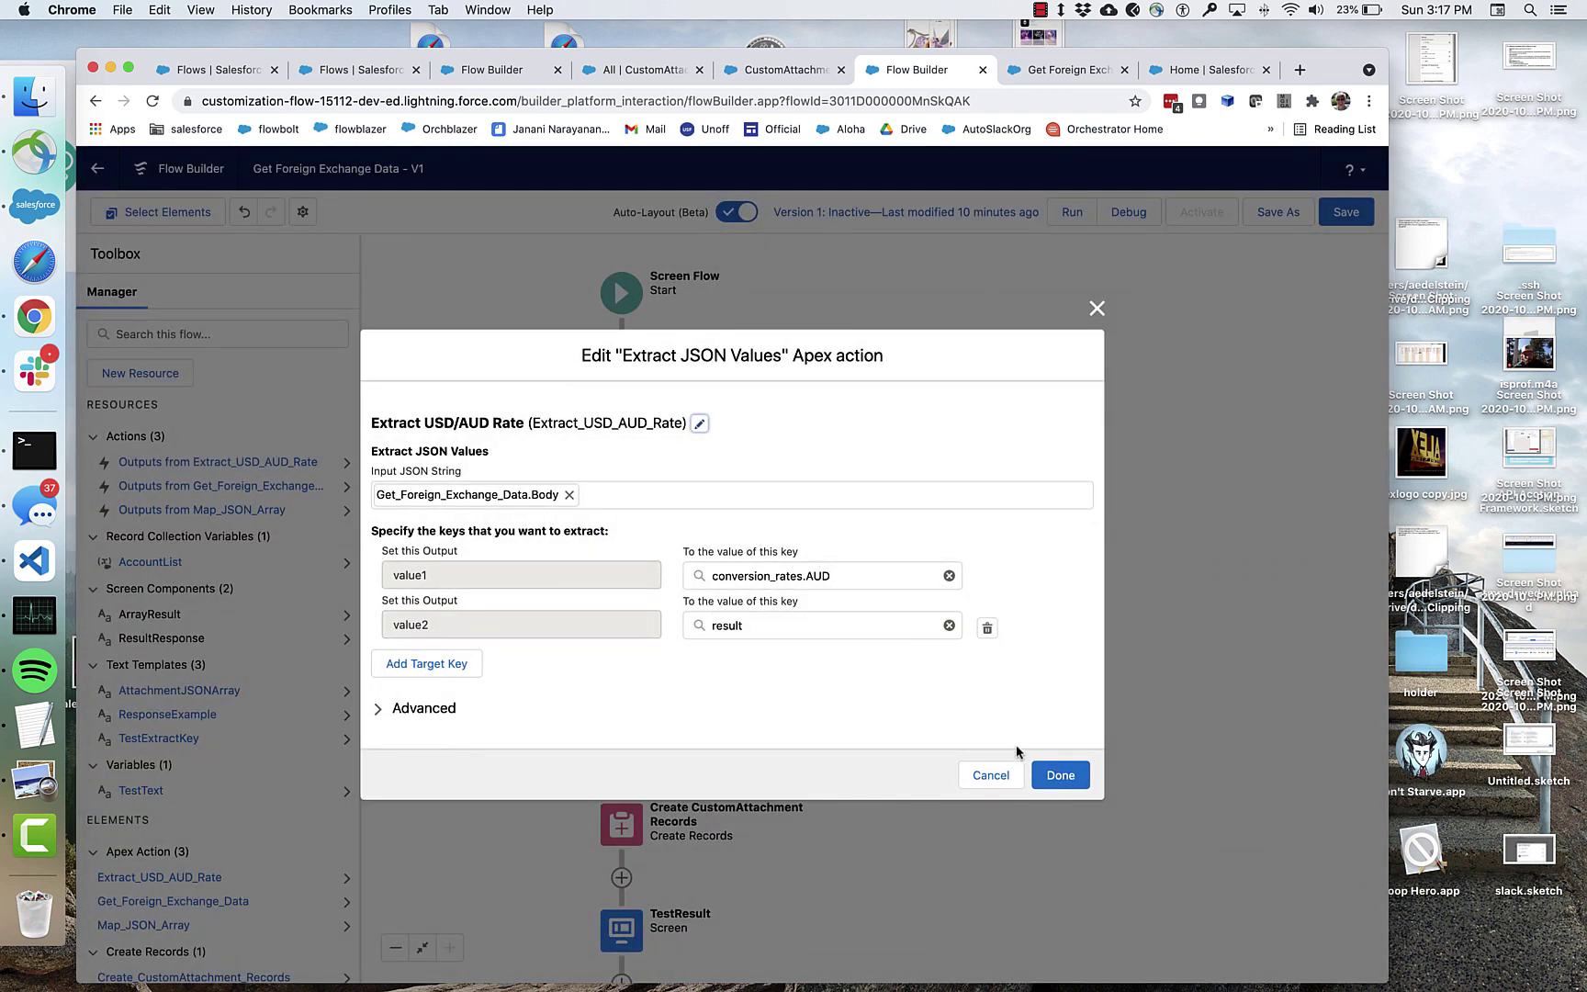
pyautogui.click(1054, 777)
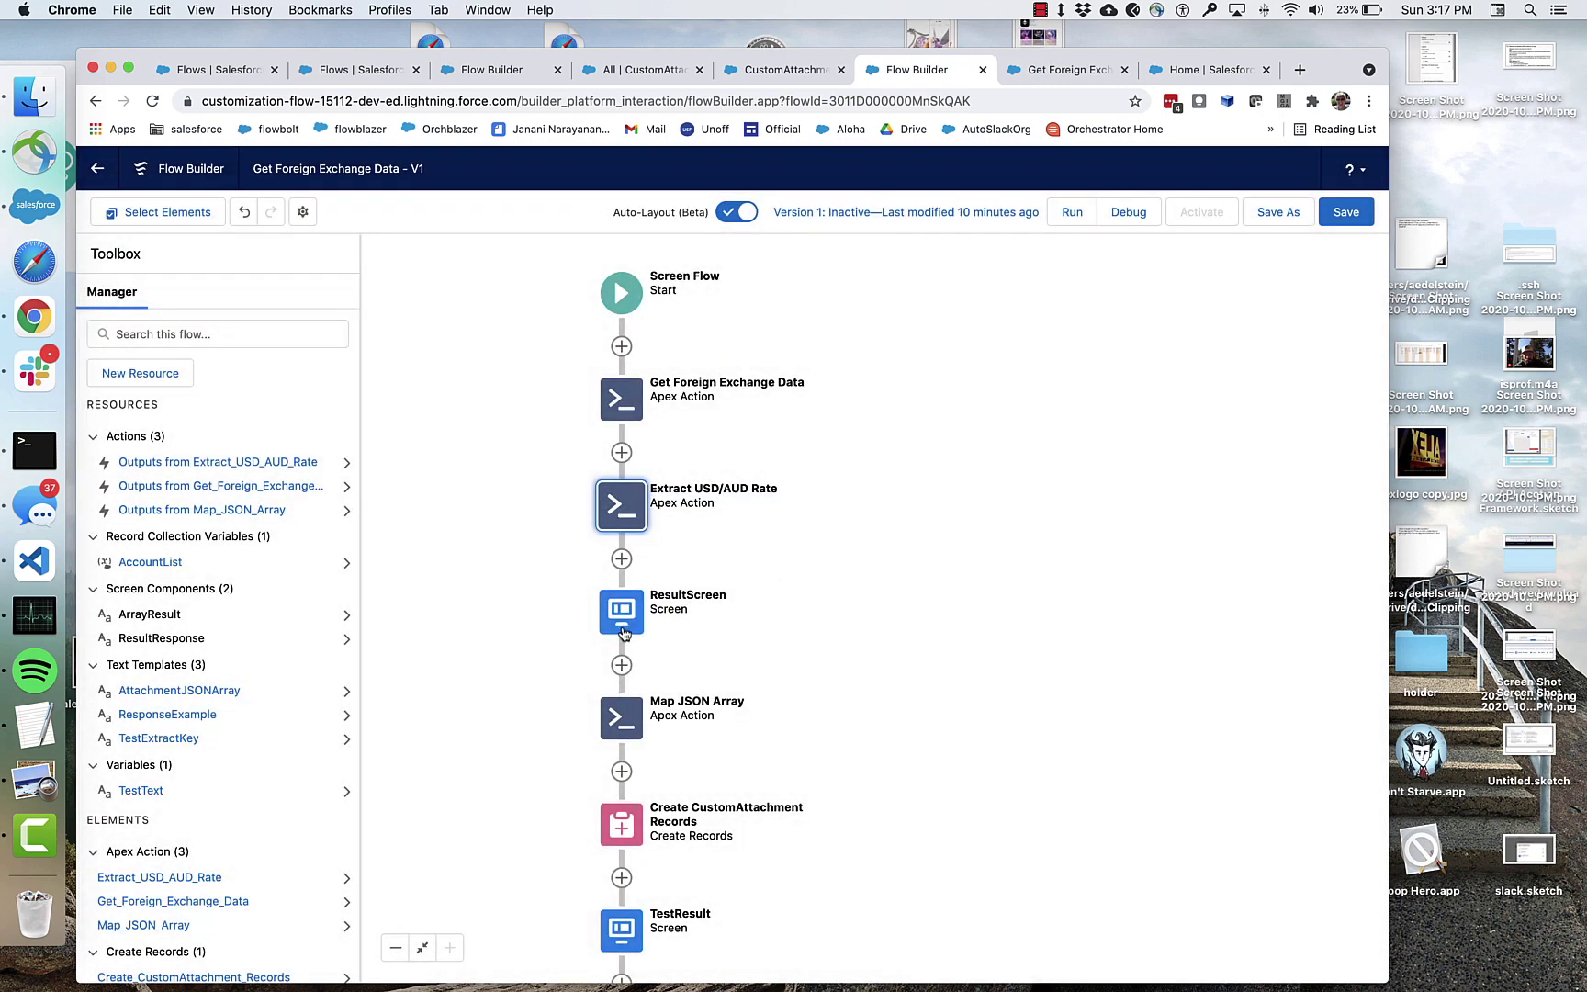
pyautogui.doubleClick(611, 623)
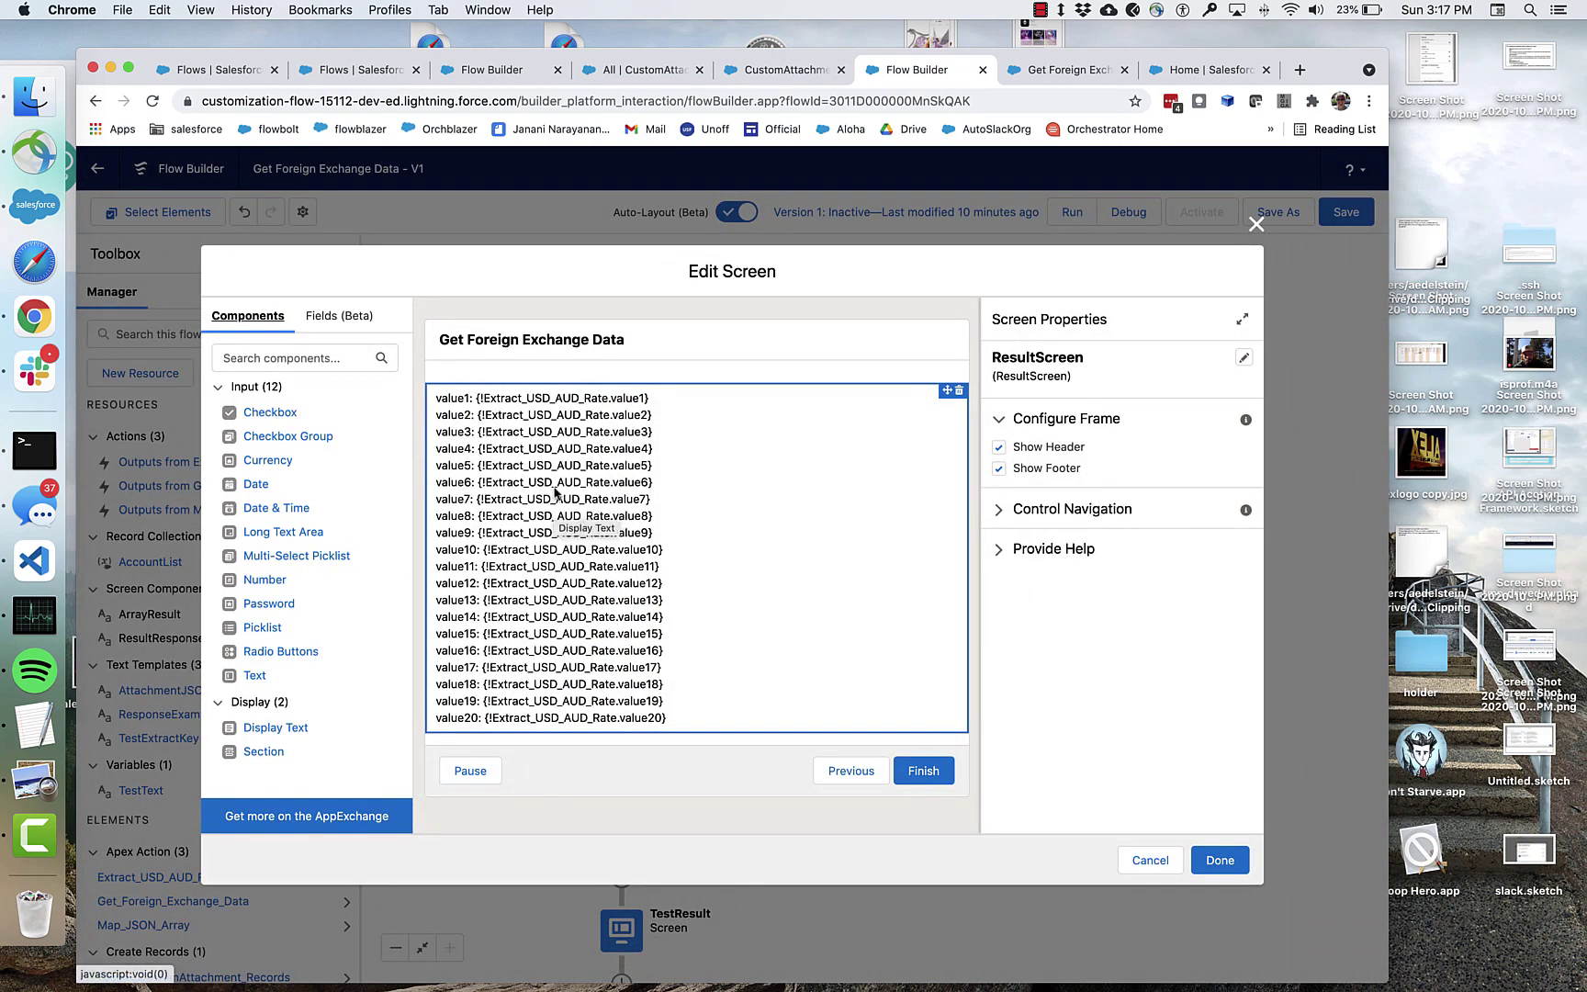
pyautogui.click(1212, 861)
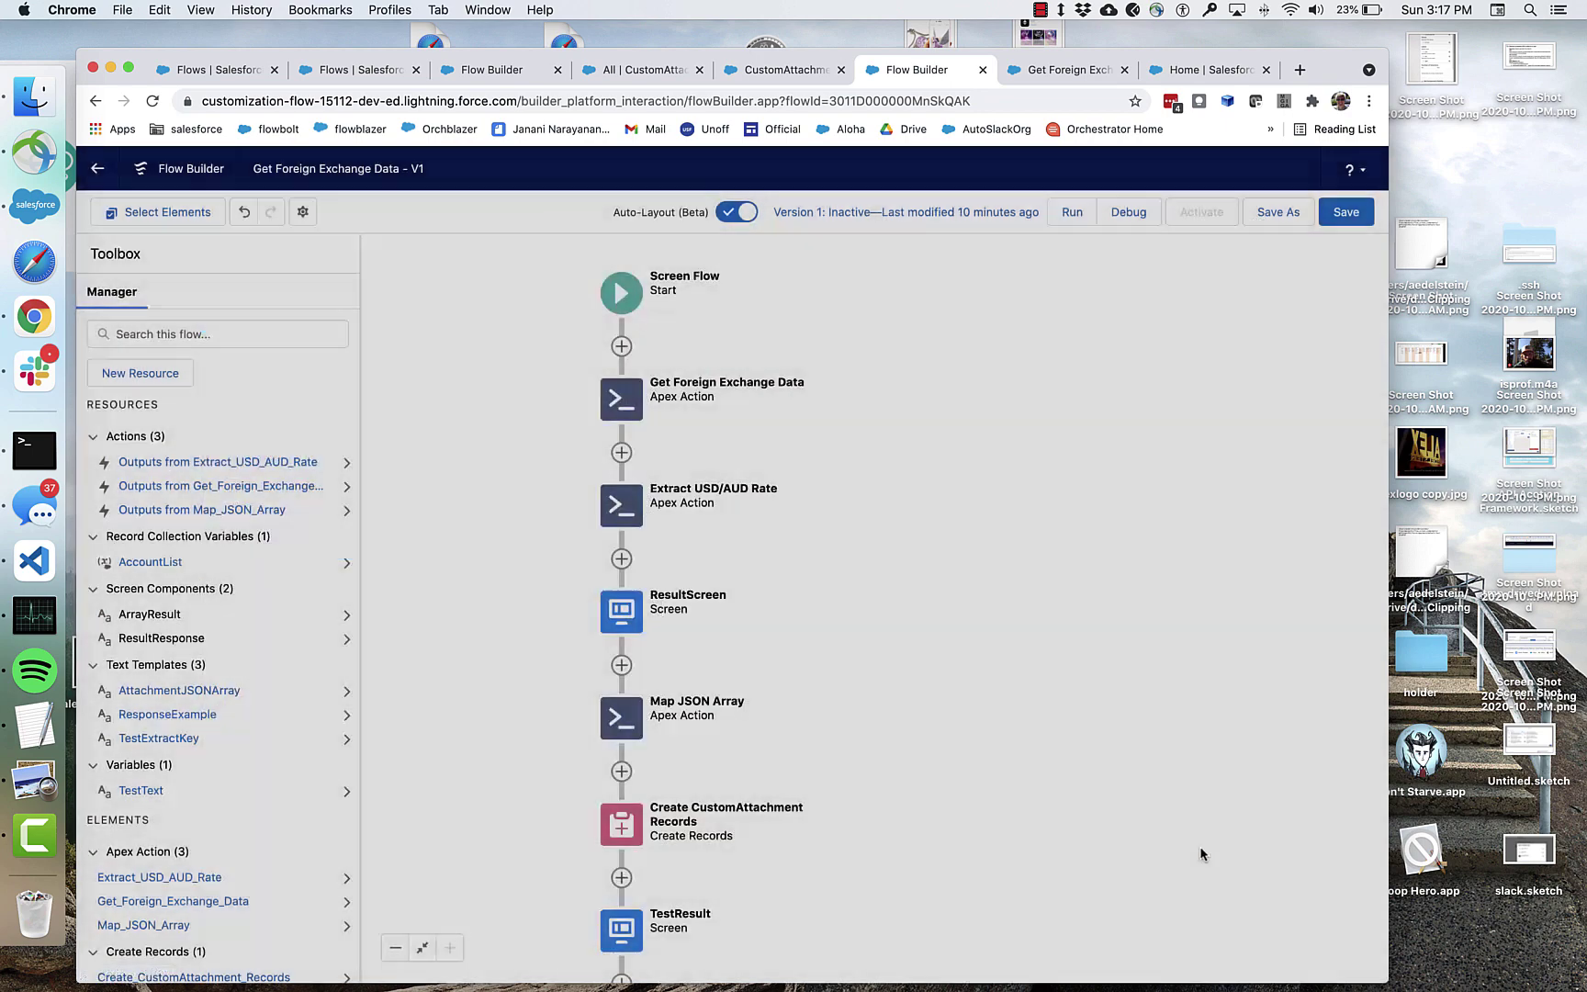
# Run the flow and verify value1 shows 1.2947 and value2 shows success.
pyautogui.click(1345, 213)
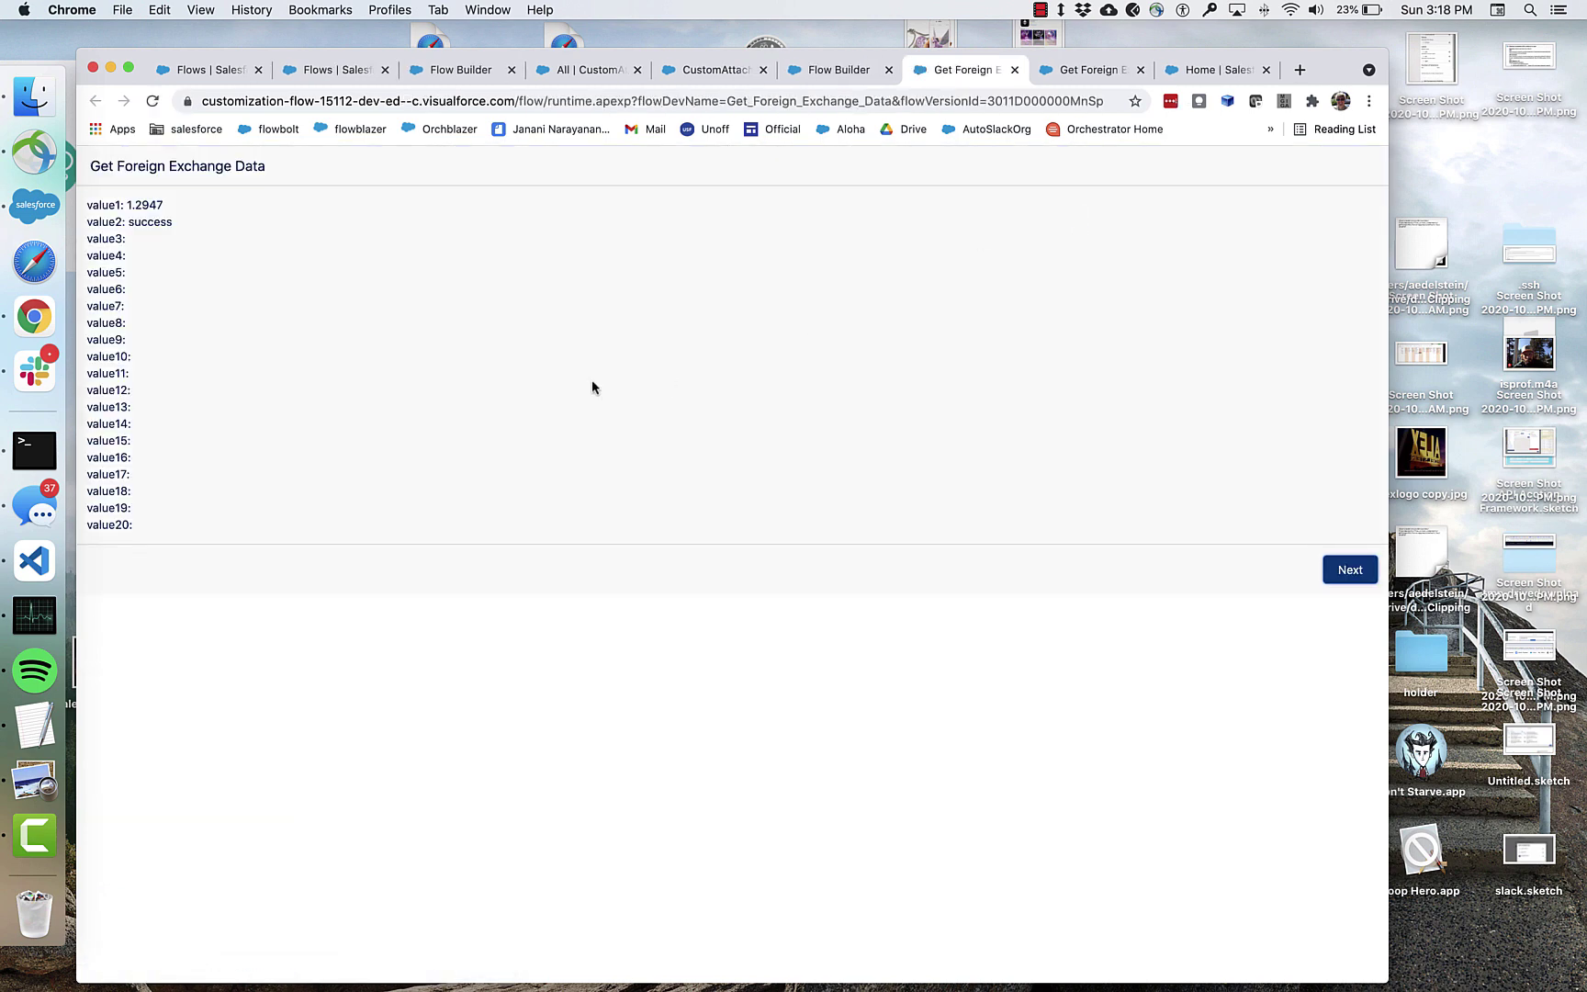
pyautogui.moveTo(179, 229); pyautogui.dragTo(126, 206)
pyautogui.click(162, 209)
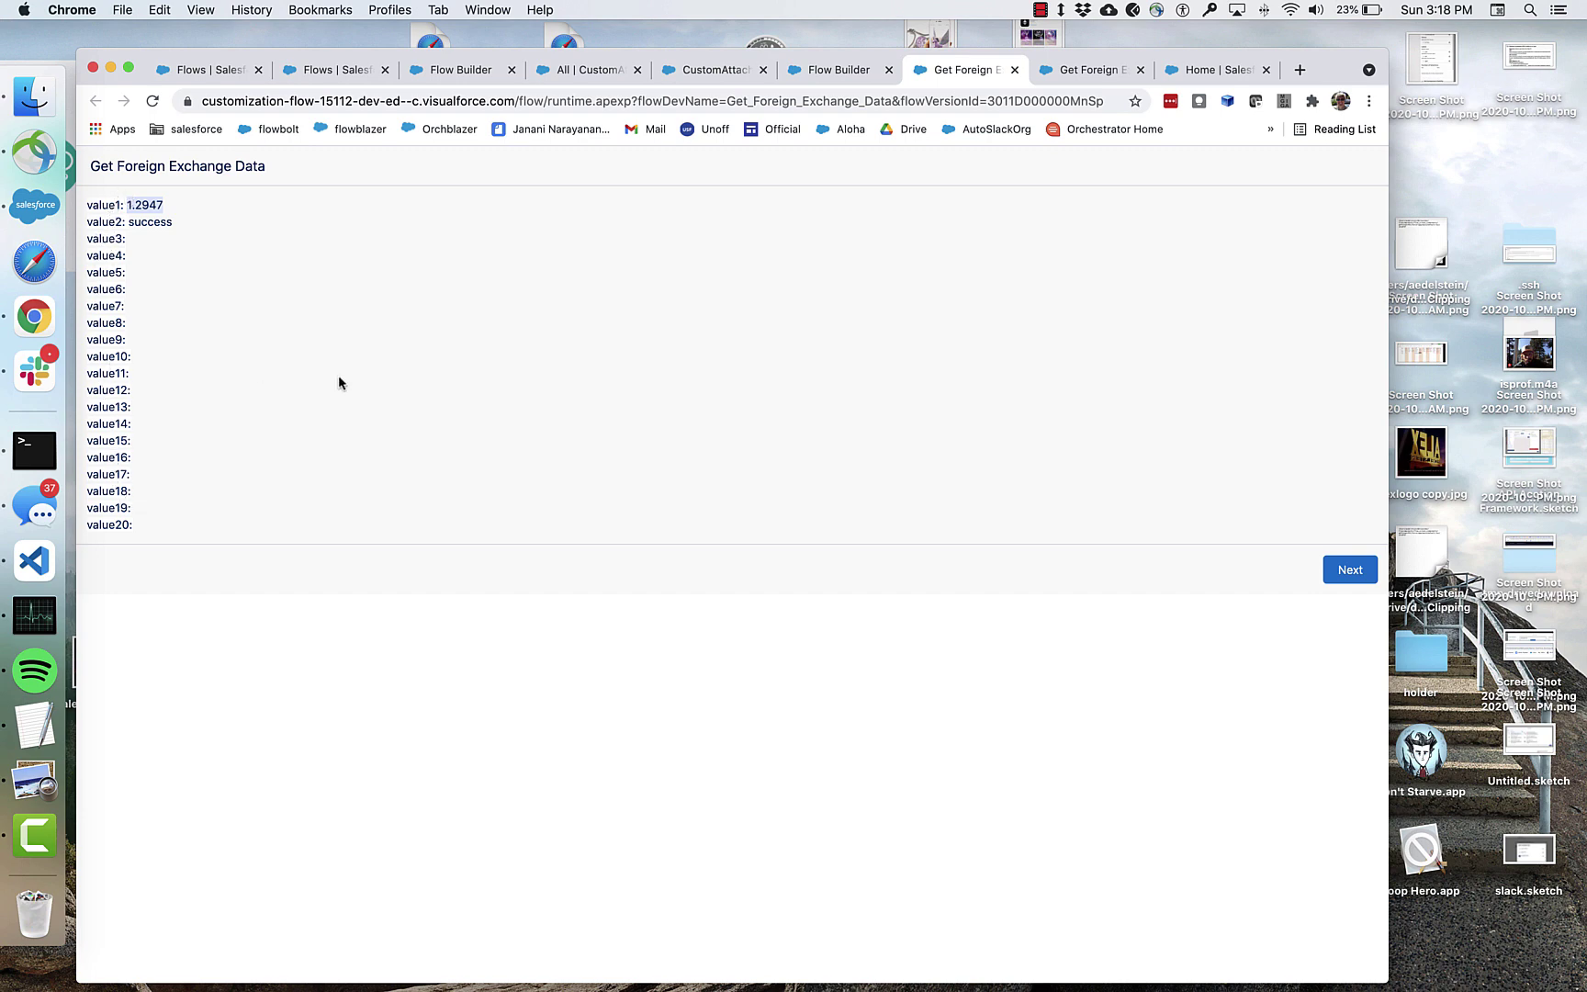
# Reopen the Extract USD/AUD Rate (Extract JSON Values) action and cancel without changes.
pyautogui.click(834, 71)
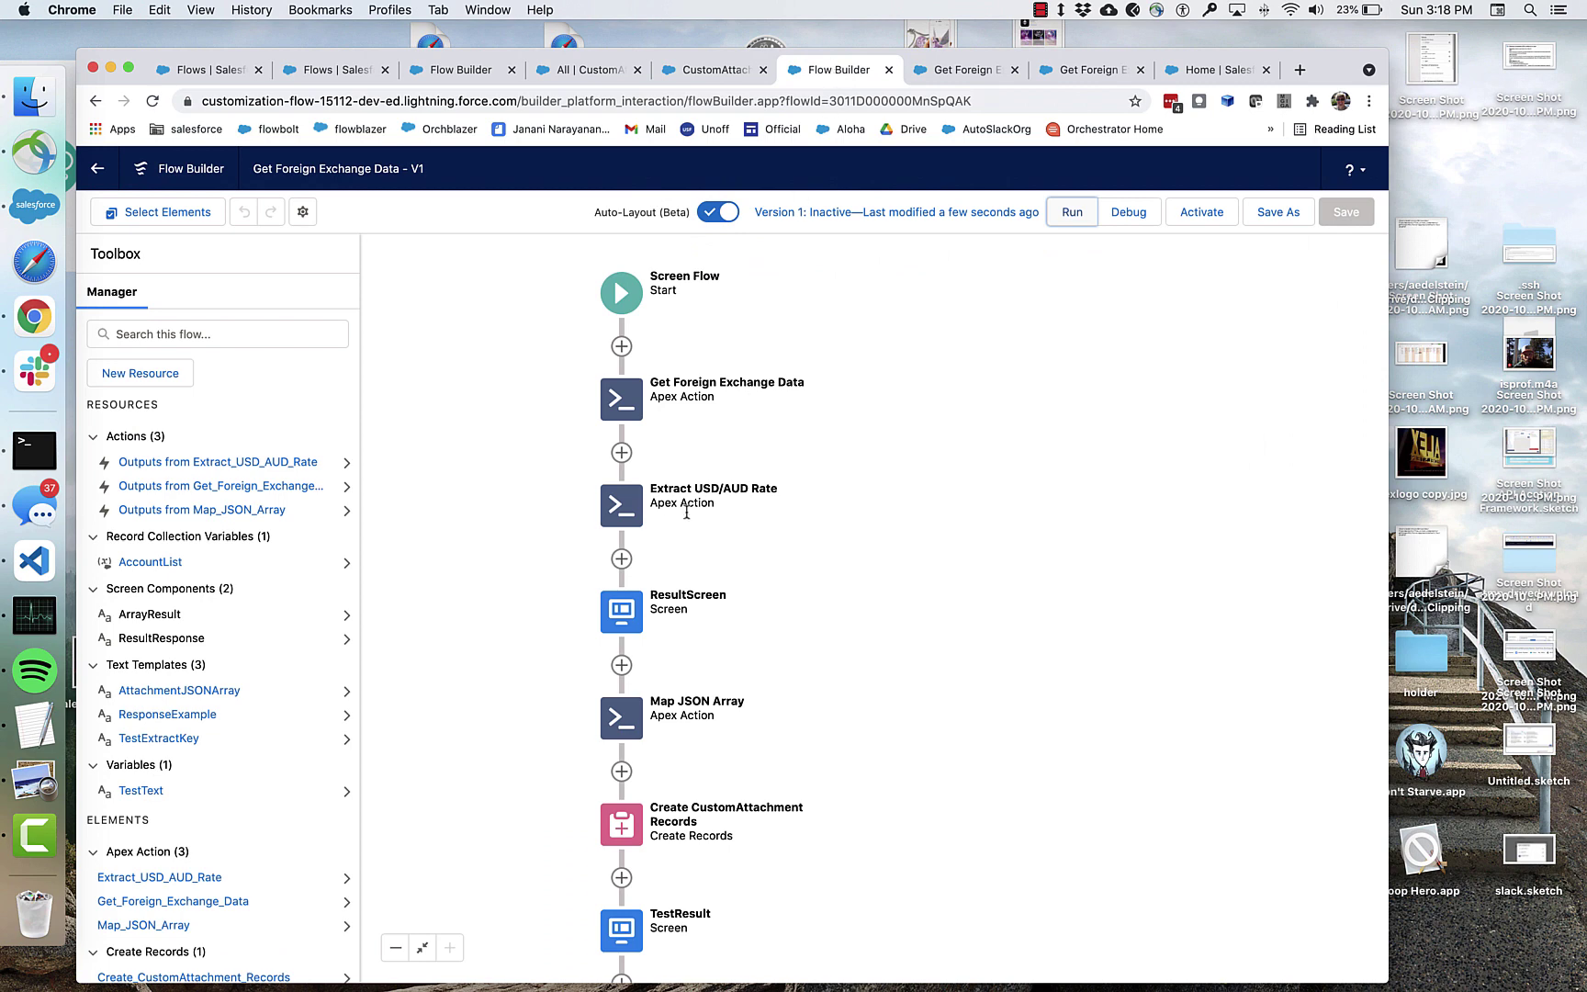
pyautogui.click(621, 504)
pyautogui.click(622, 680)
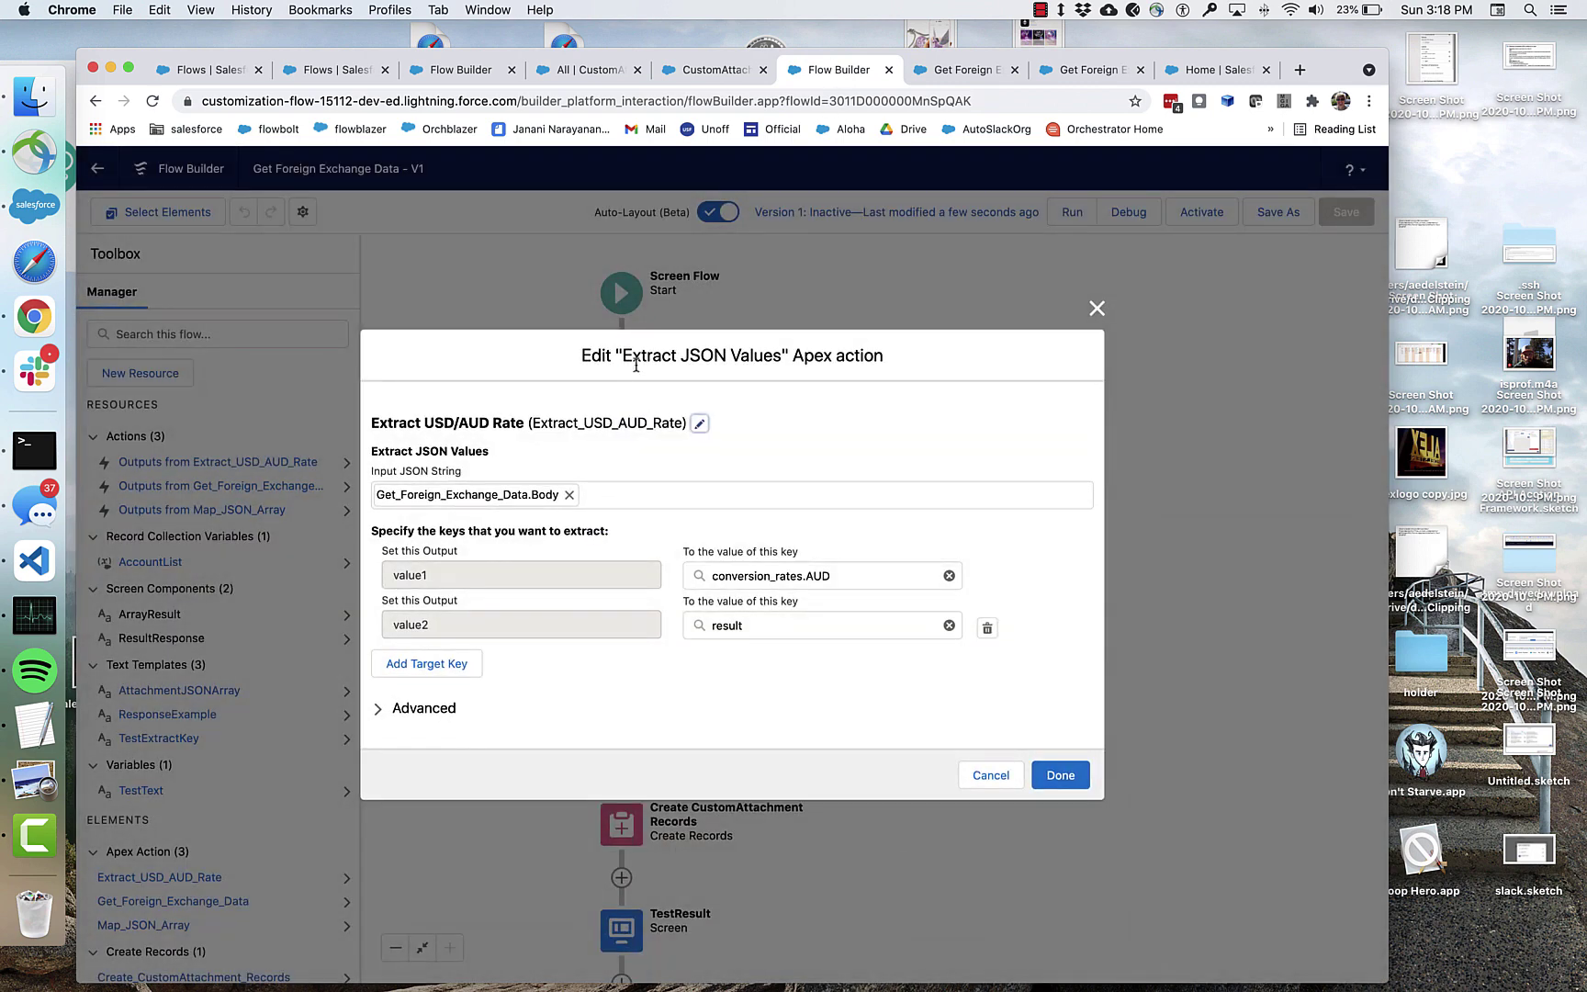
pyautogui.moveTo(620, 356); pyautogui.dragTo(795, 357)
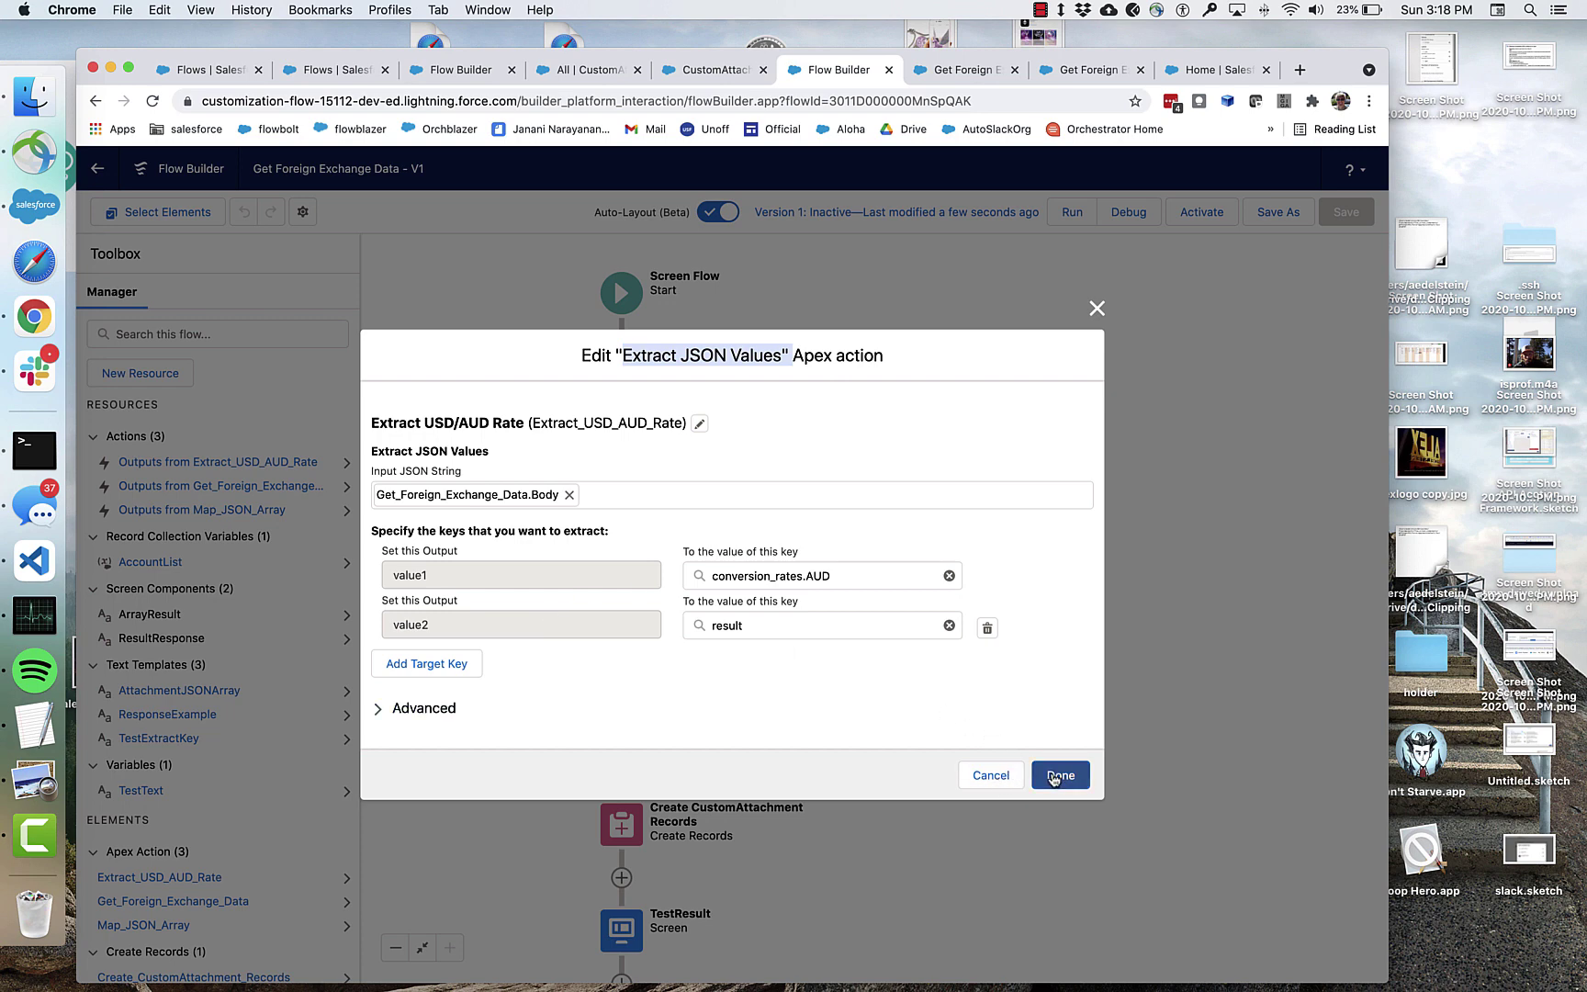
pyautogui.click(1002, 783)
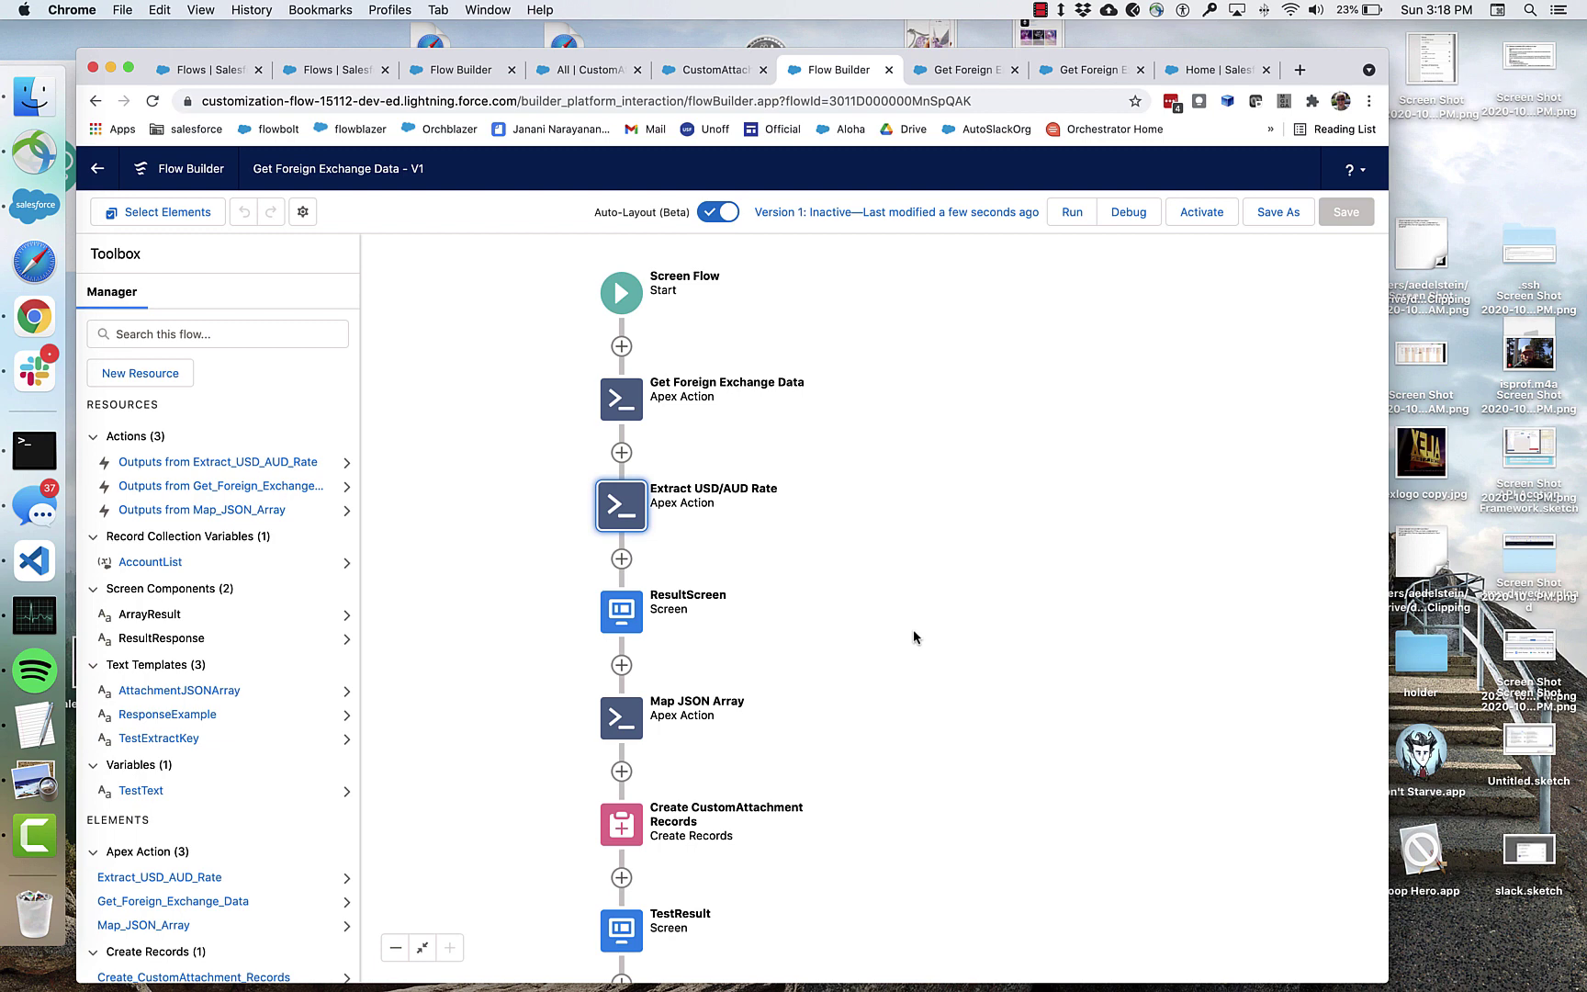
pyautogui.doubleClick(621, 400)
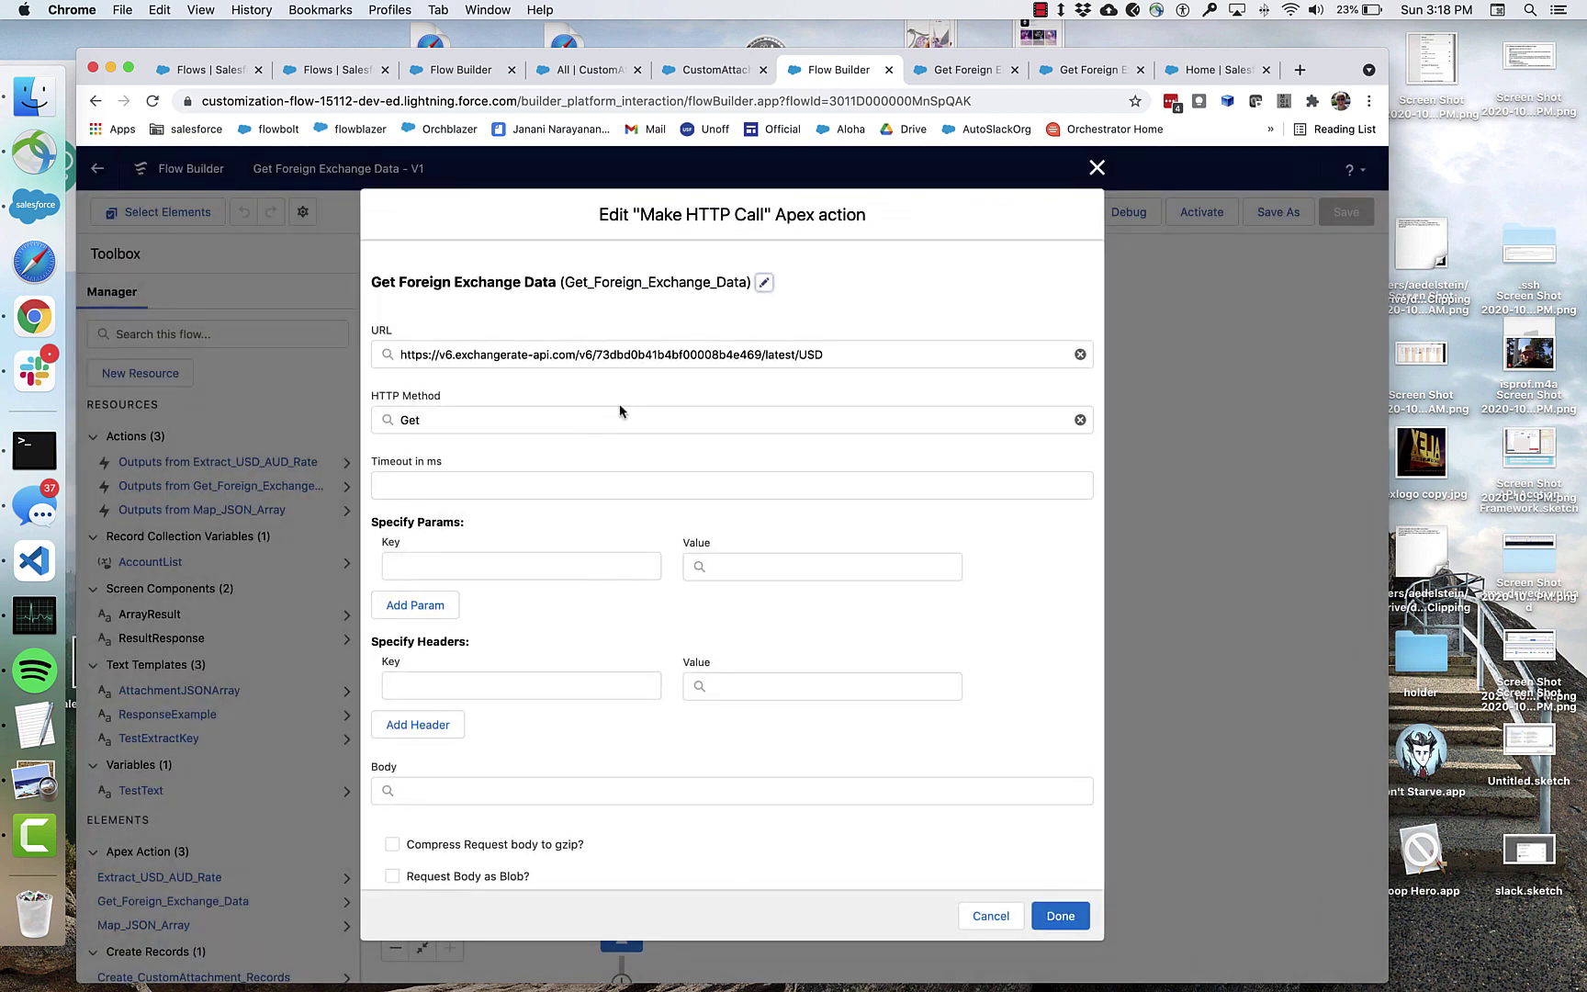
pyautogui.scroll(-3, 539, 563)
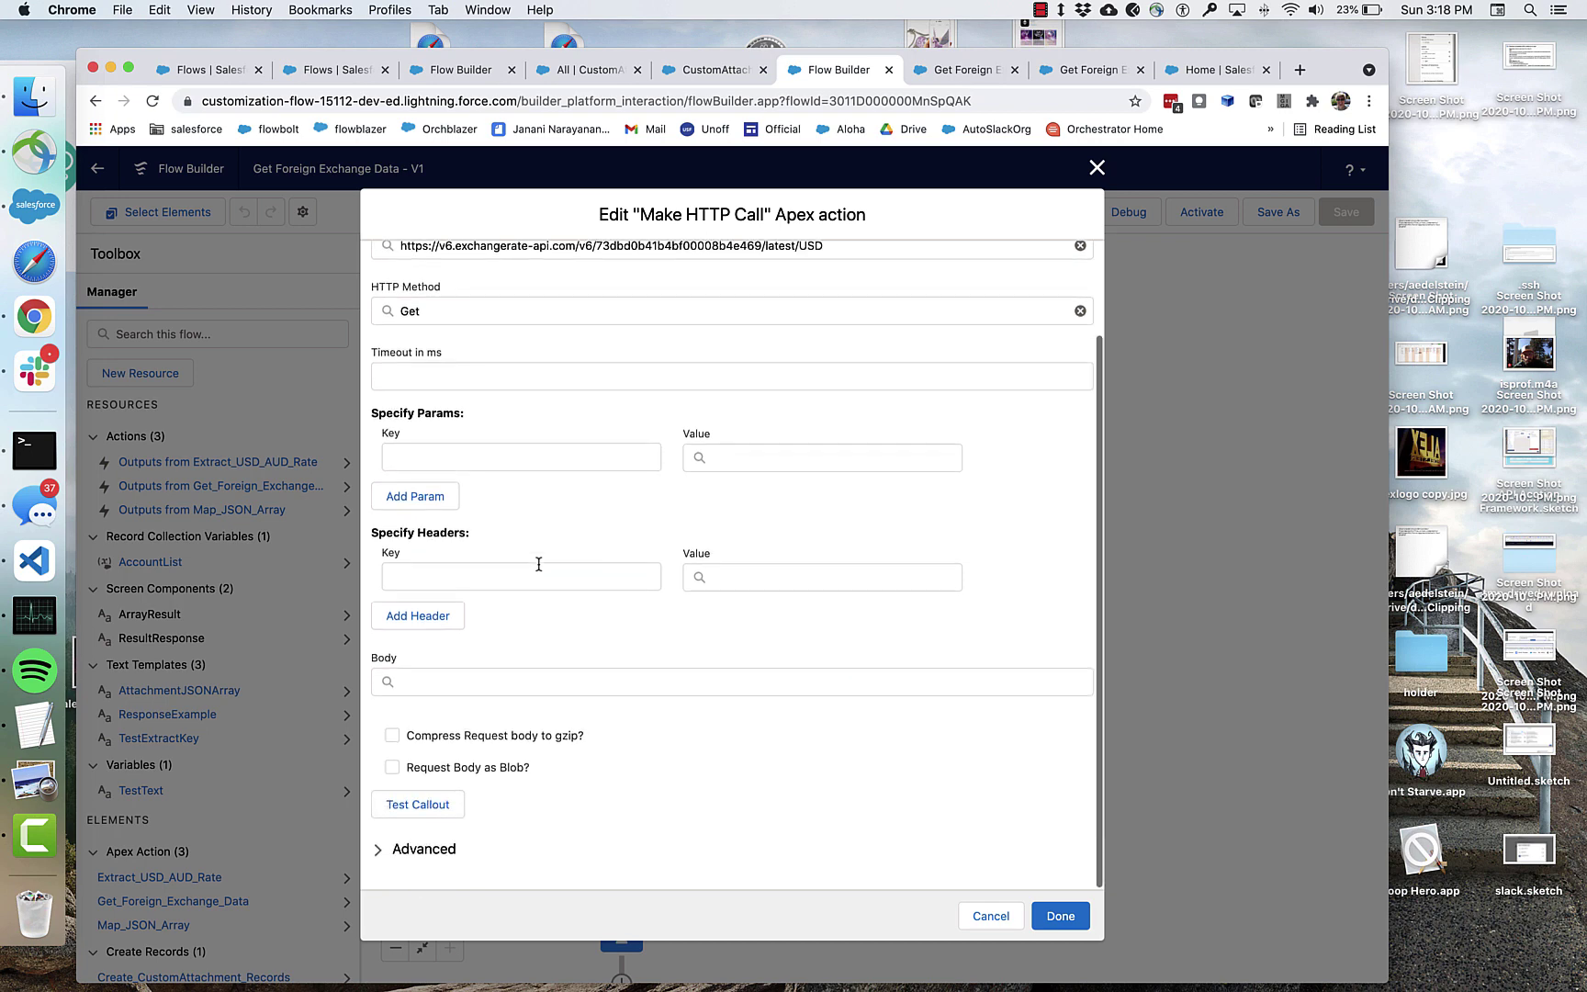
pyautogui.scroll(3, 539, 564)
pyautogui.click(1097, 167)
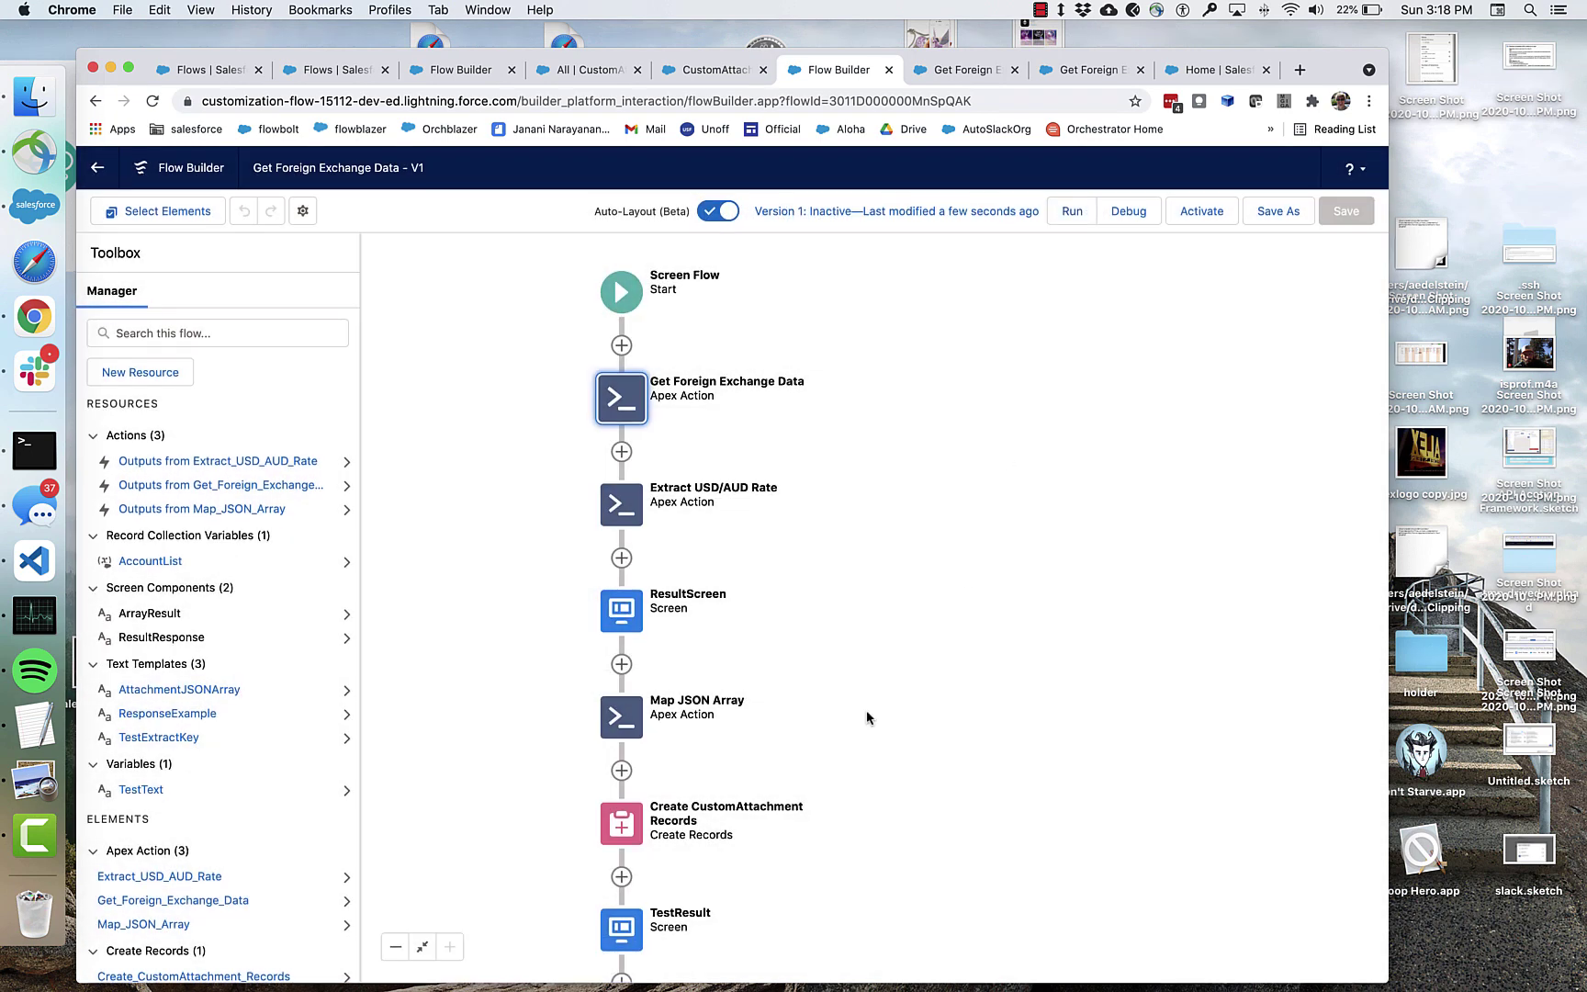
pyautogui.moveTo(868, 716)
pyautogui.mouseDown()
pyautogui.moveTo(868, 685)
pyautogui.moveTo(859, 709)
pyautogui.mouseUp()
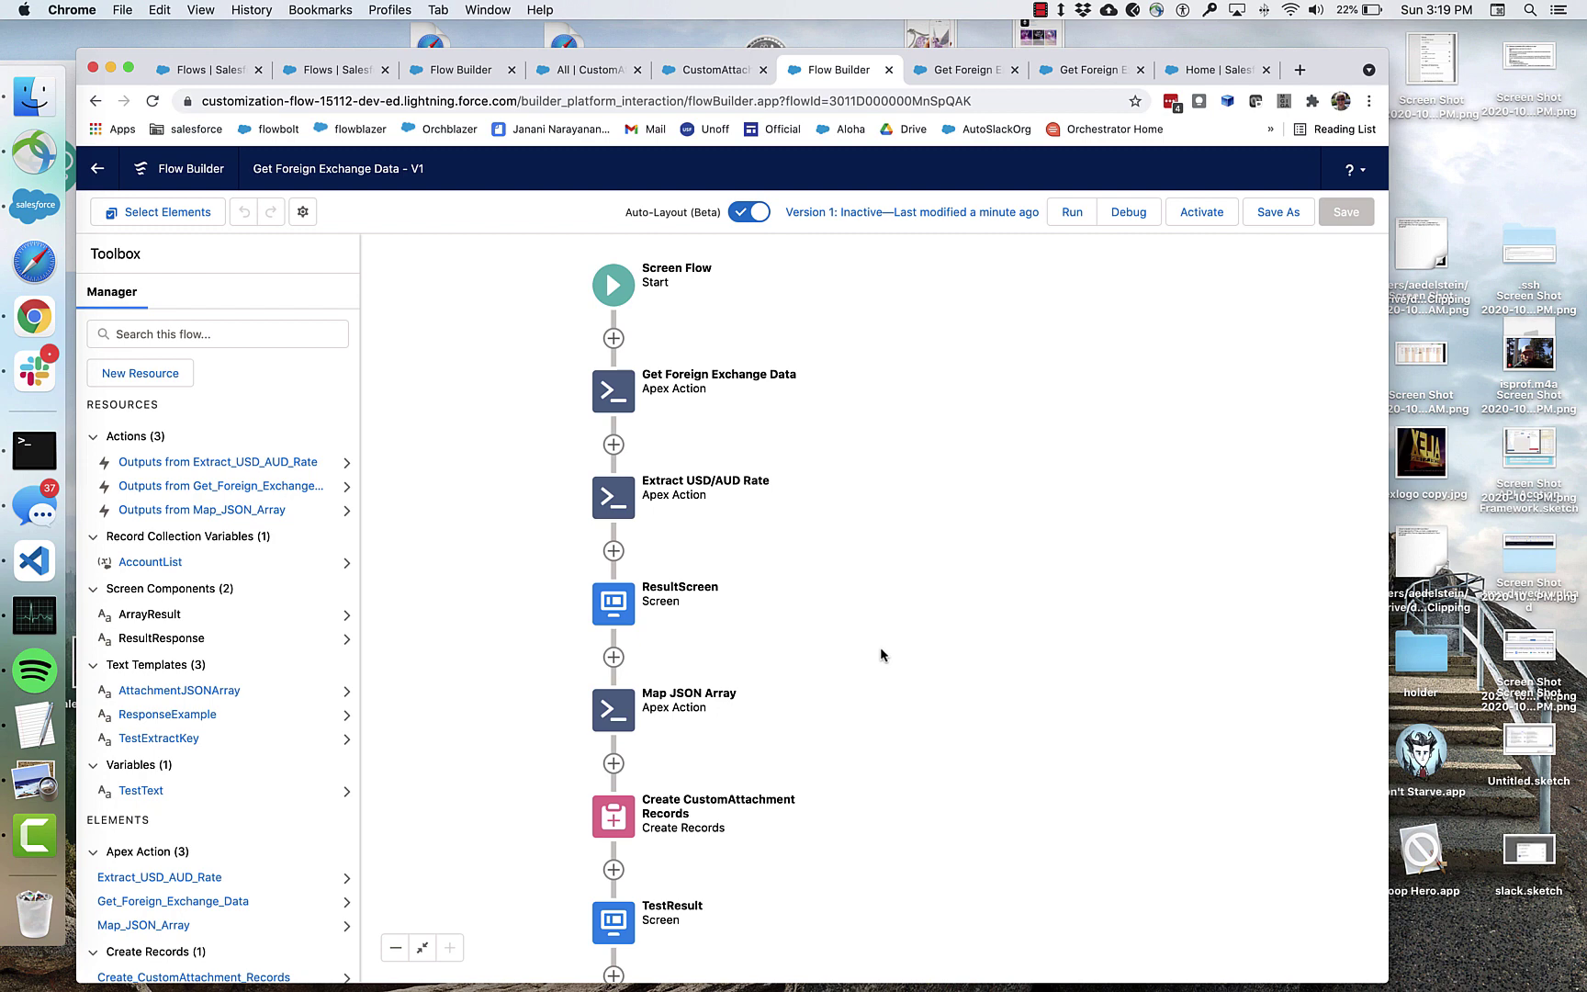
pyautogui.press('super+grave')
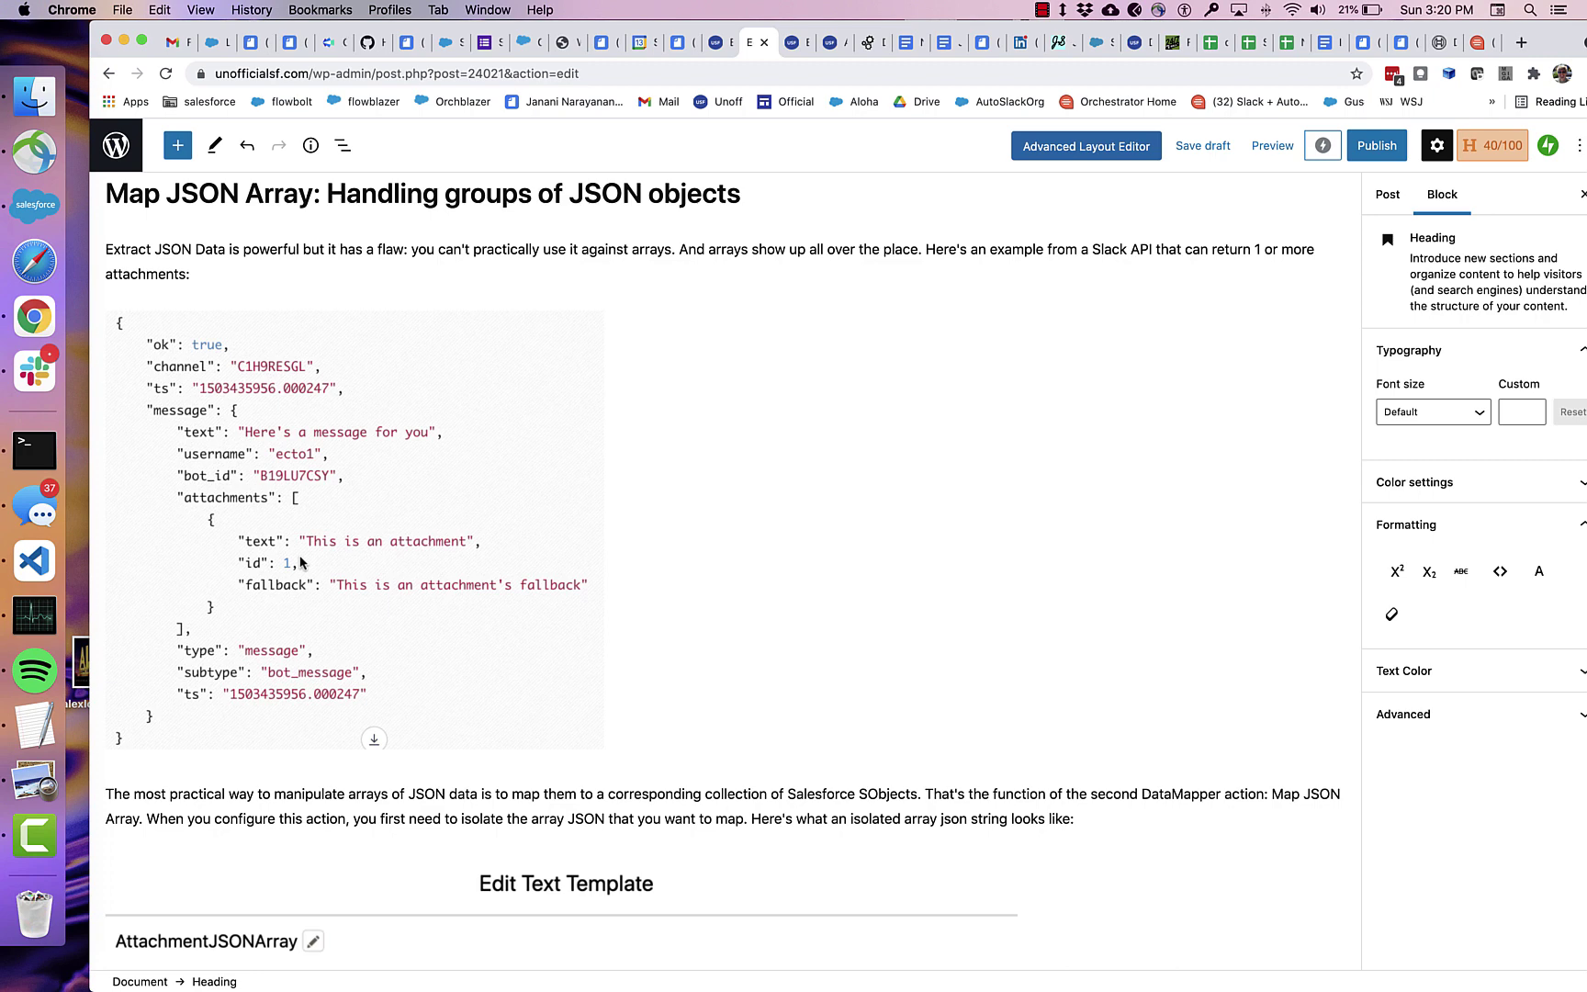
pyautogui.scroll(-5, 360, 652)
pyautogui.scroll(-3, 360, 652)
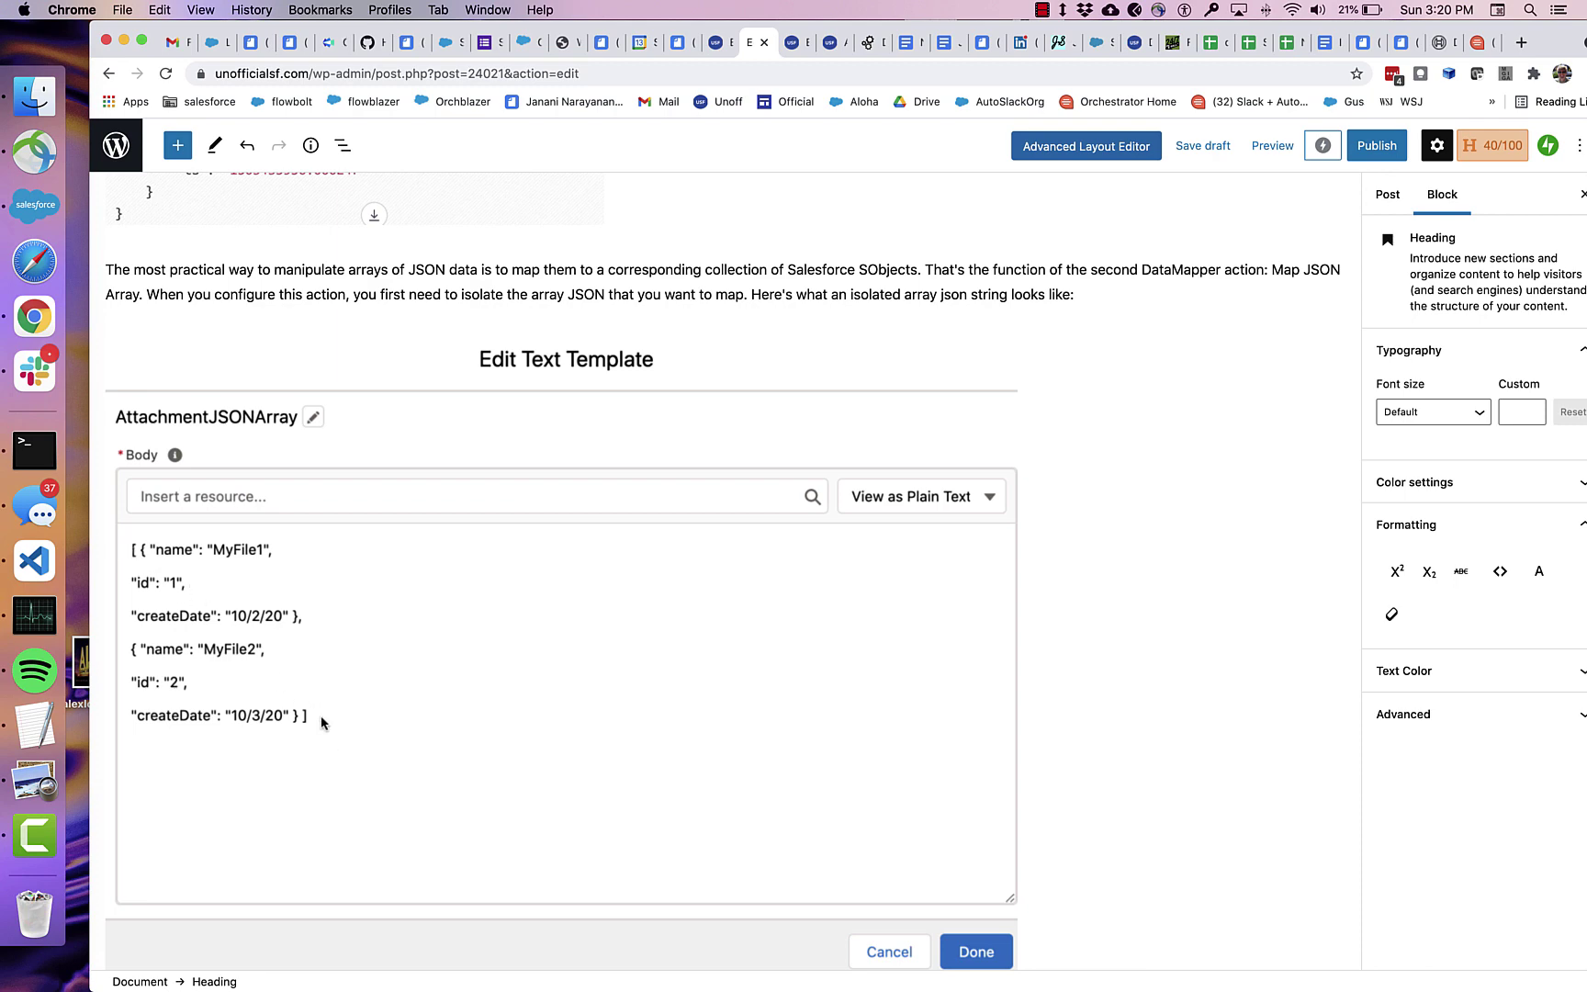
pyautogui.scroll(6, 278, 604)
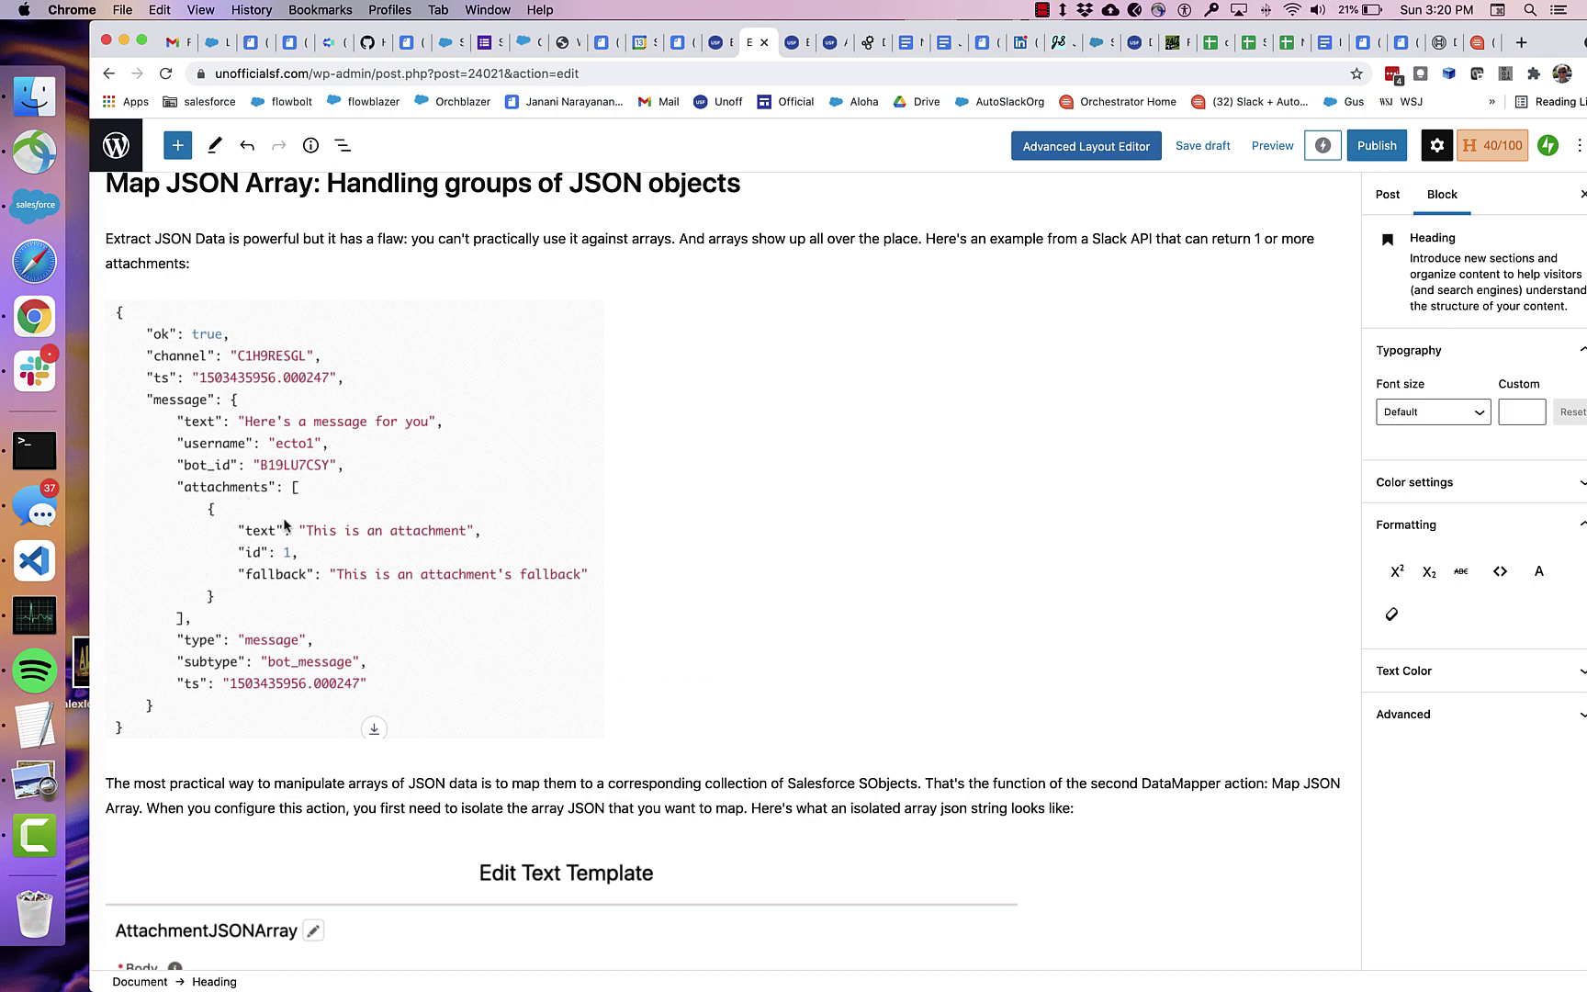
pyautogui.scroll(-2, 292, 647)
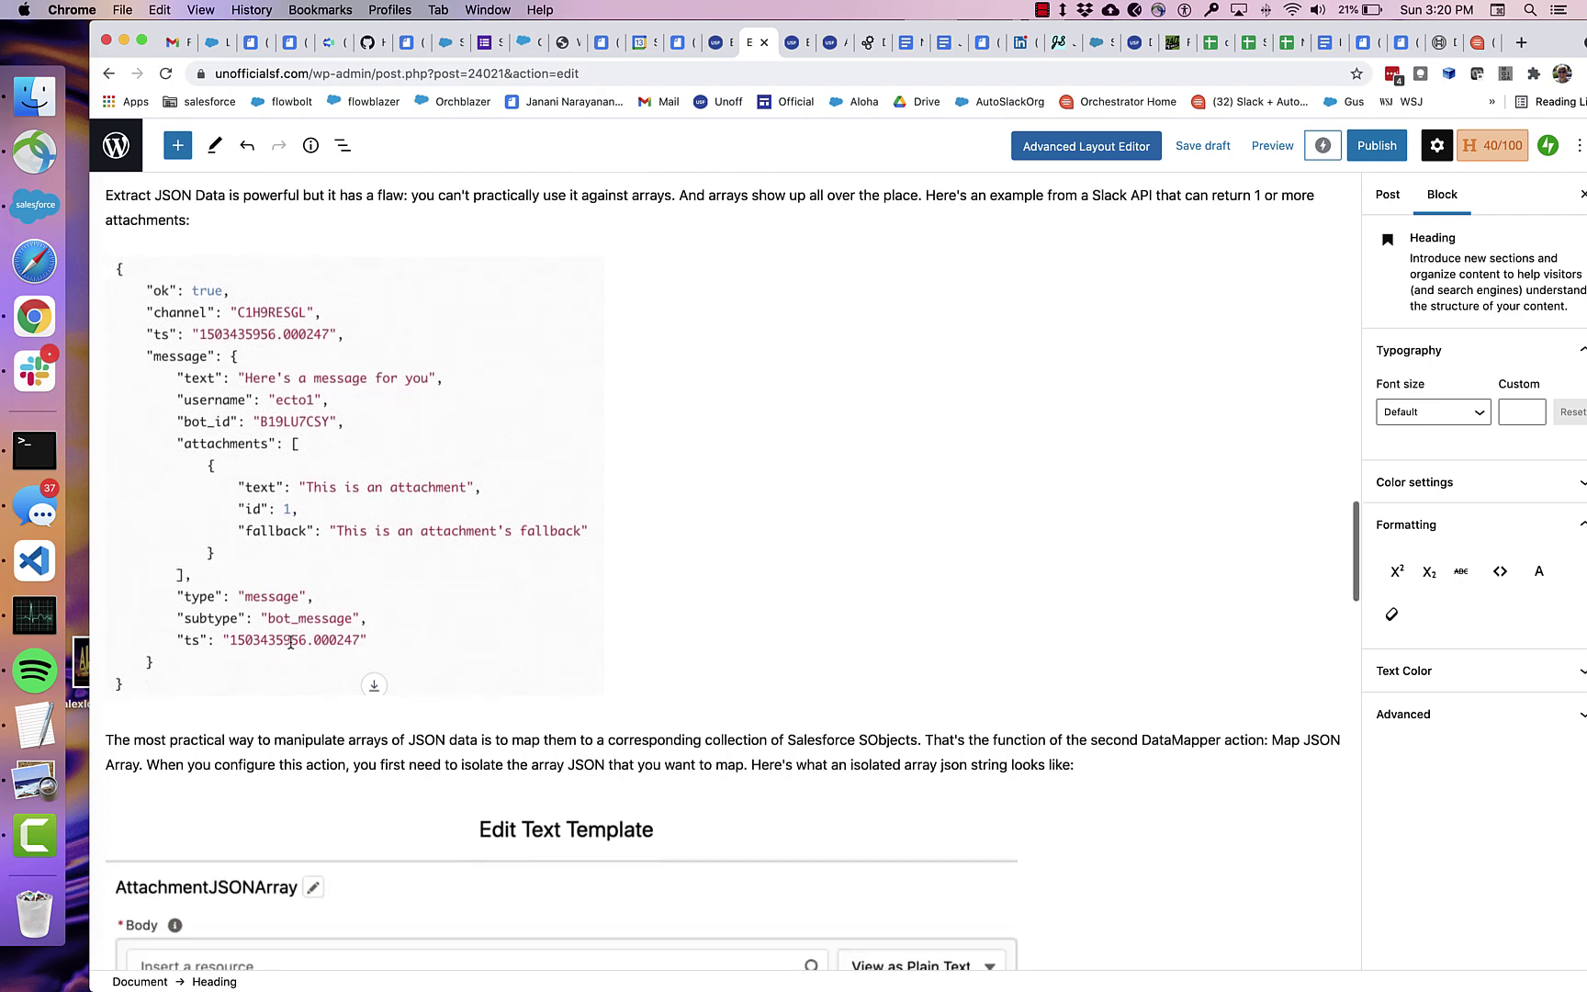
pyautogui.scroll(-15, 291, 642)
pyautogui.scroll(2, 290, 648)
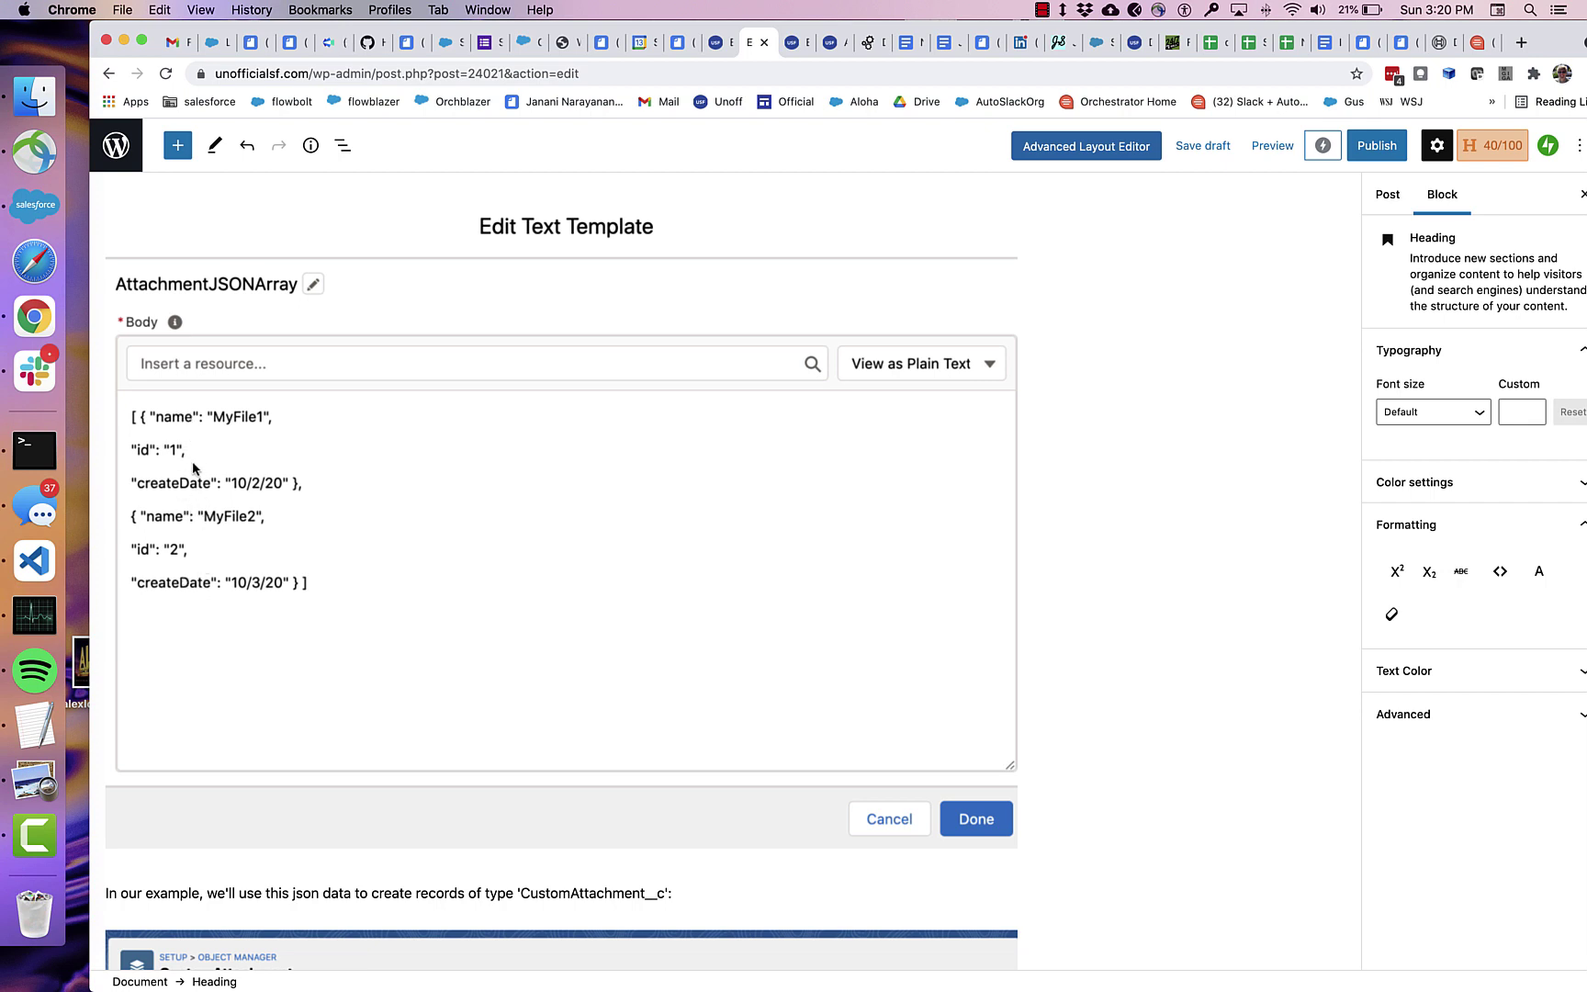
pyautogui.hotkey('ctrl', 'Left')
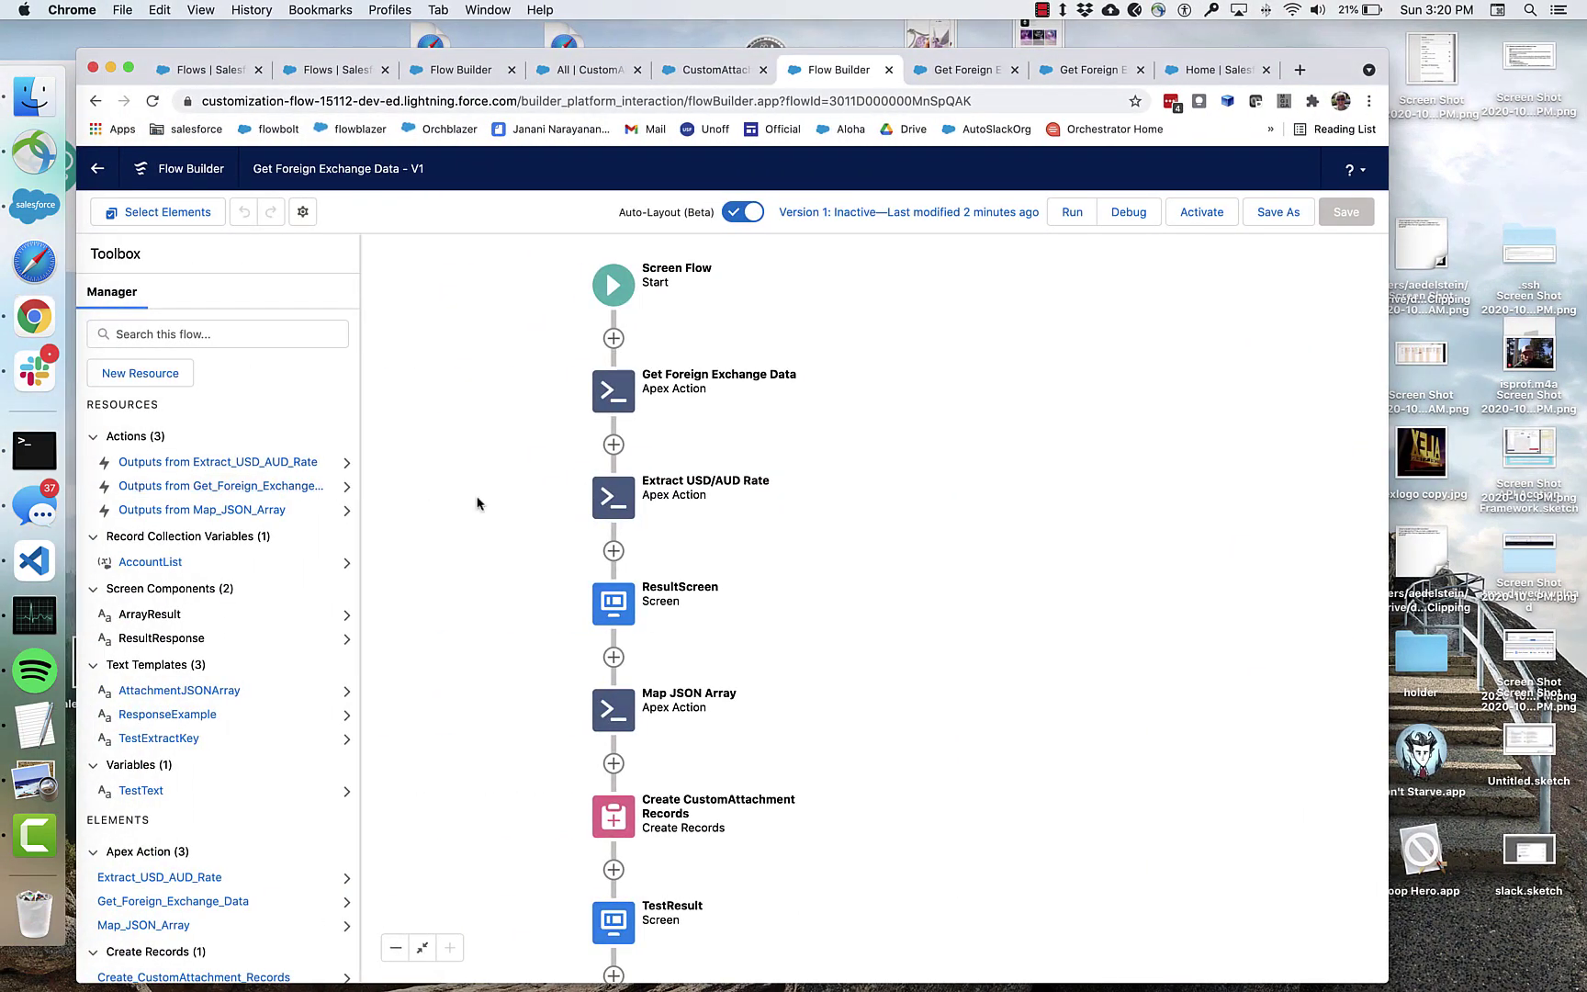
# Glance at the Map JSON Array action's settings and close them.
pyautogui.scroll(-3, 785, 661)
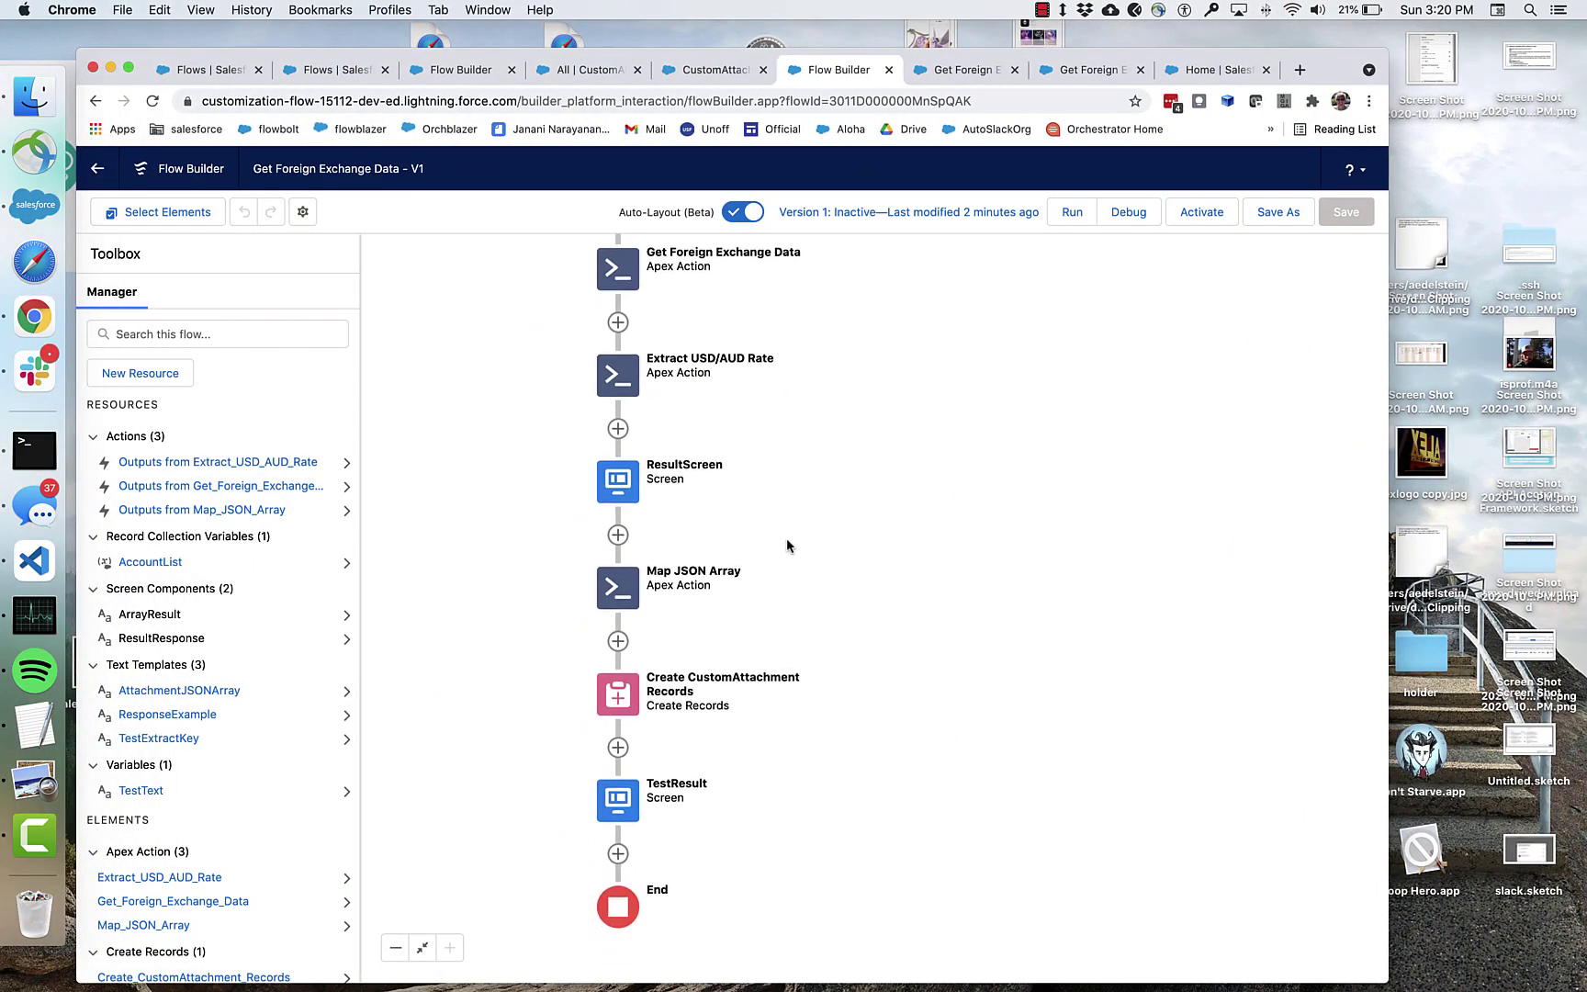
pyautogui.click(615, 564)
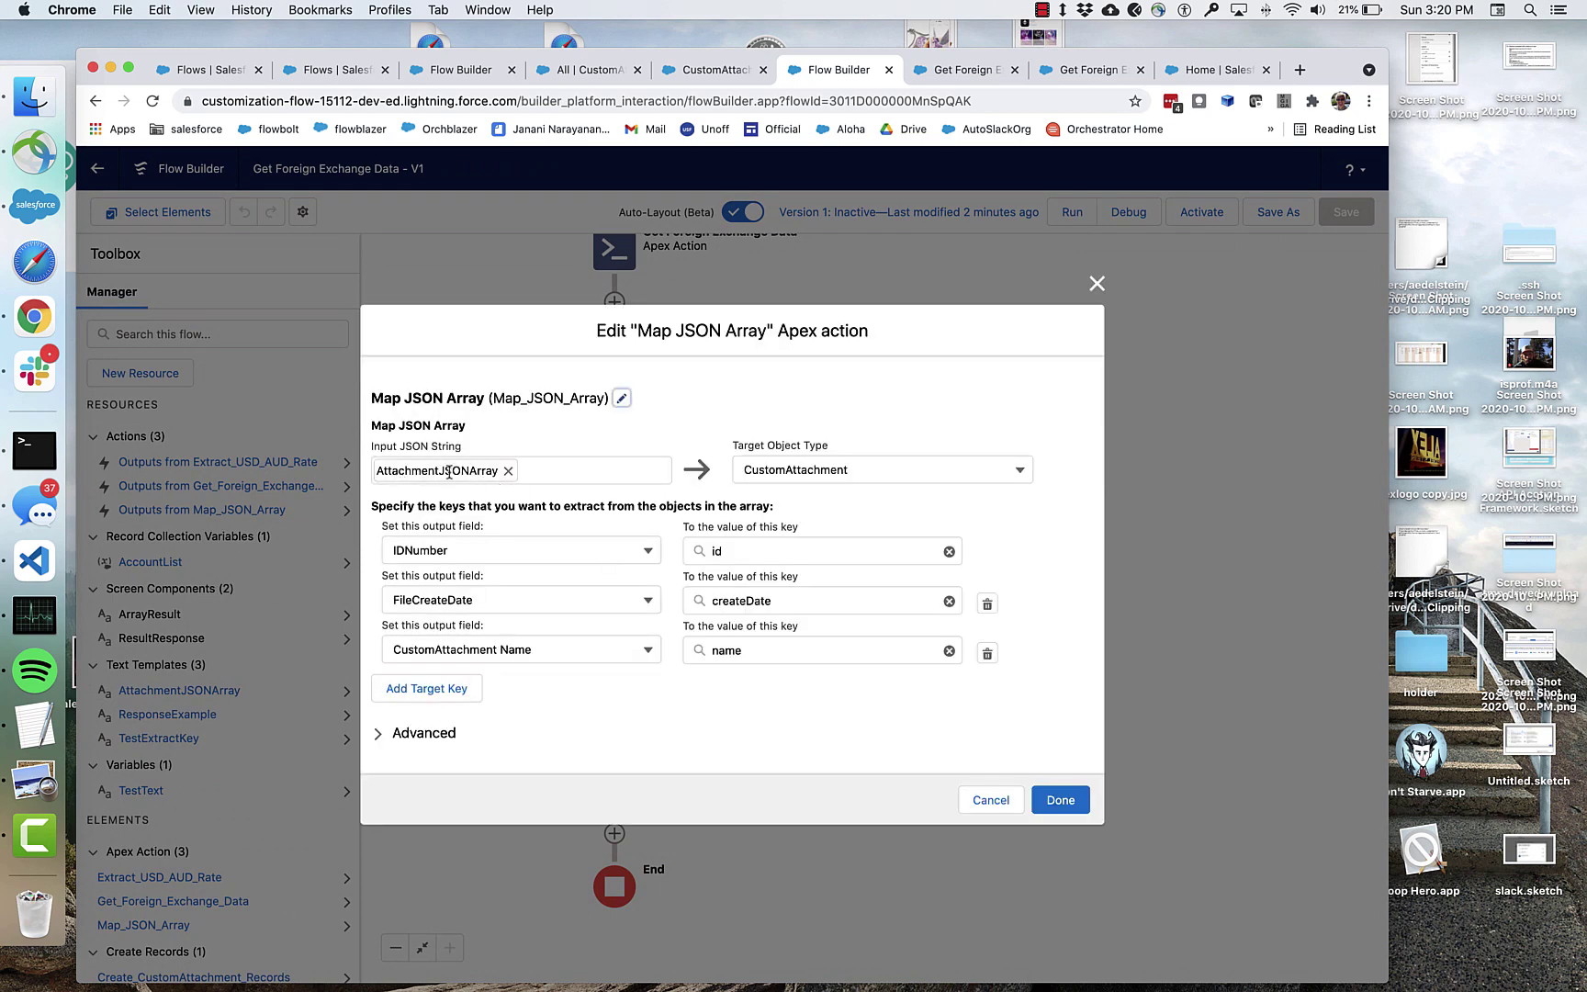
pyautogui.click(1095, 287)
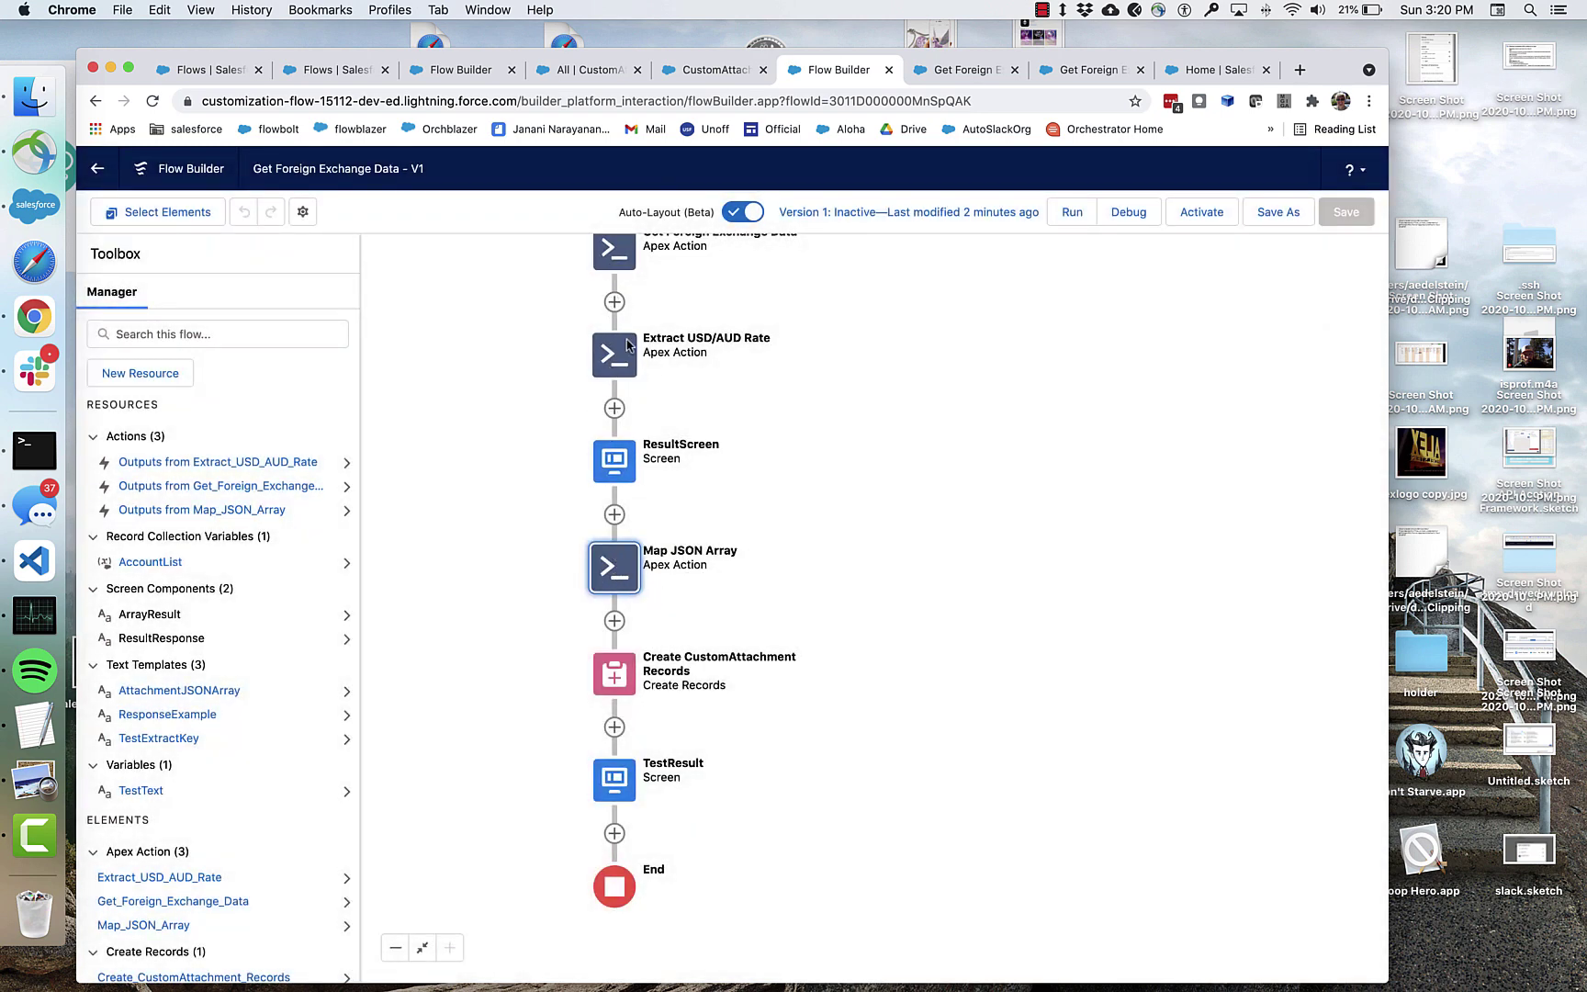
# Read the AttachmentJSONArray text template, then reopen the Map JSON Array action's field mappings.
pyautogui.click(179, 692)
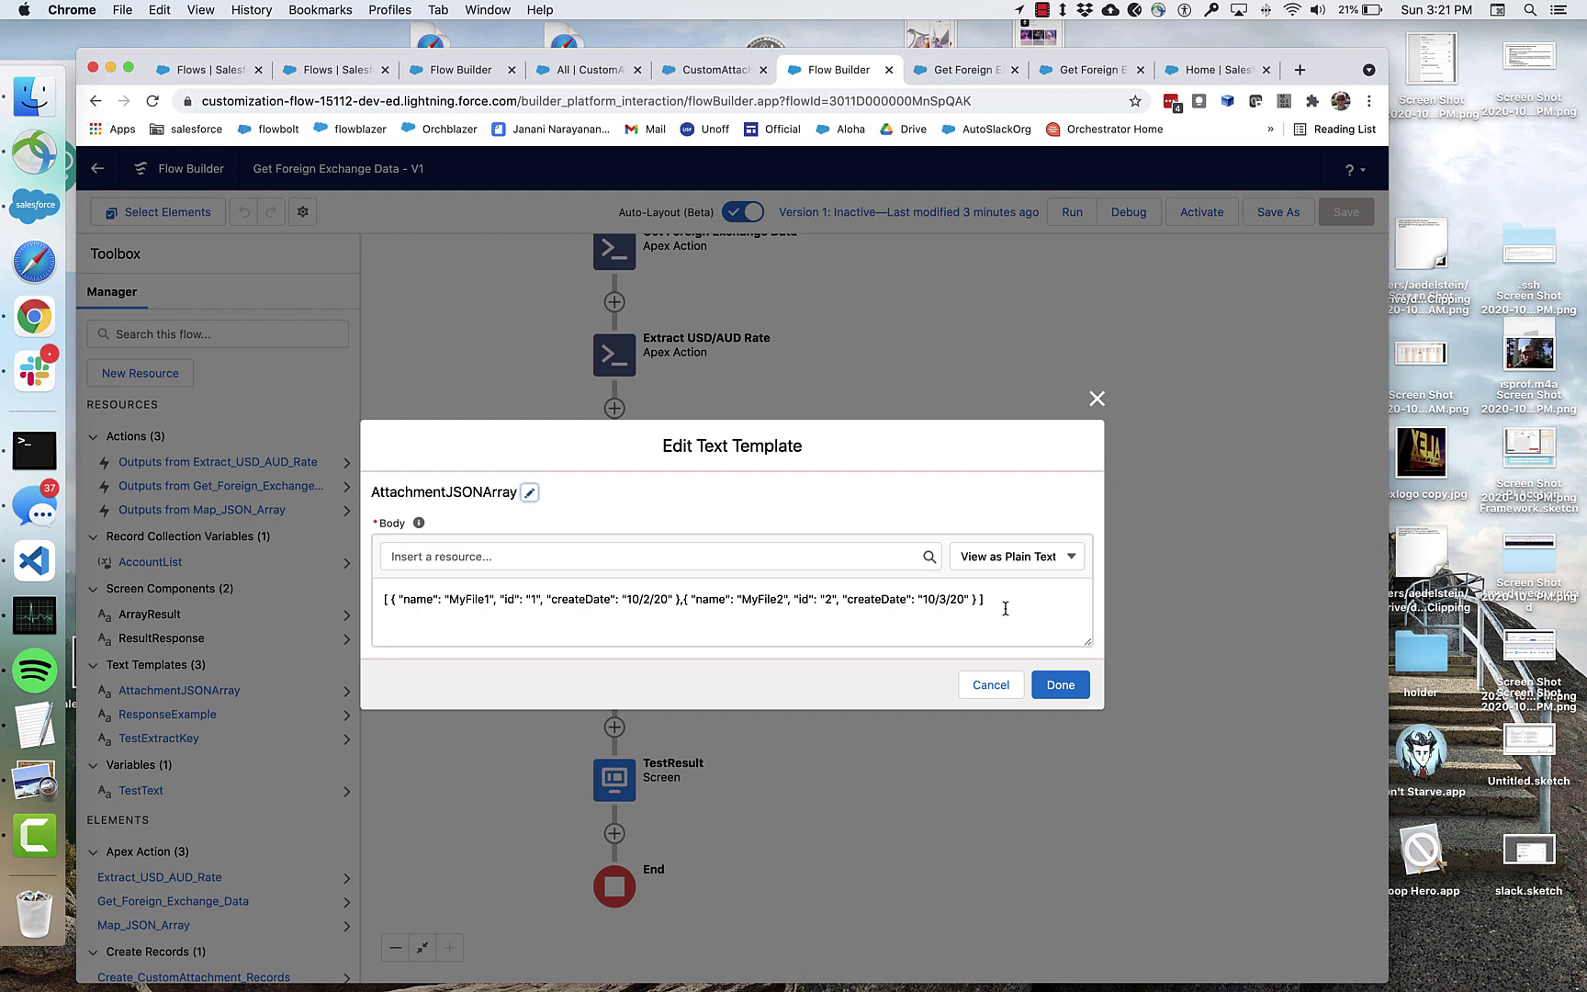
pyautogui.click(990, 687)
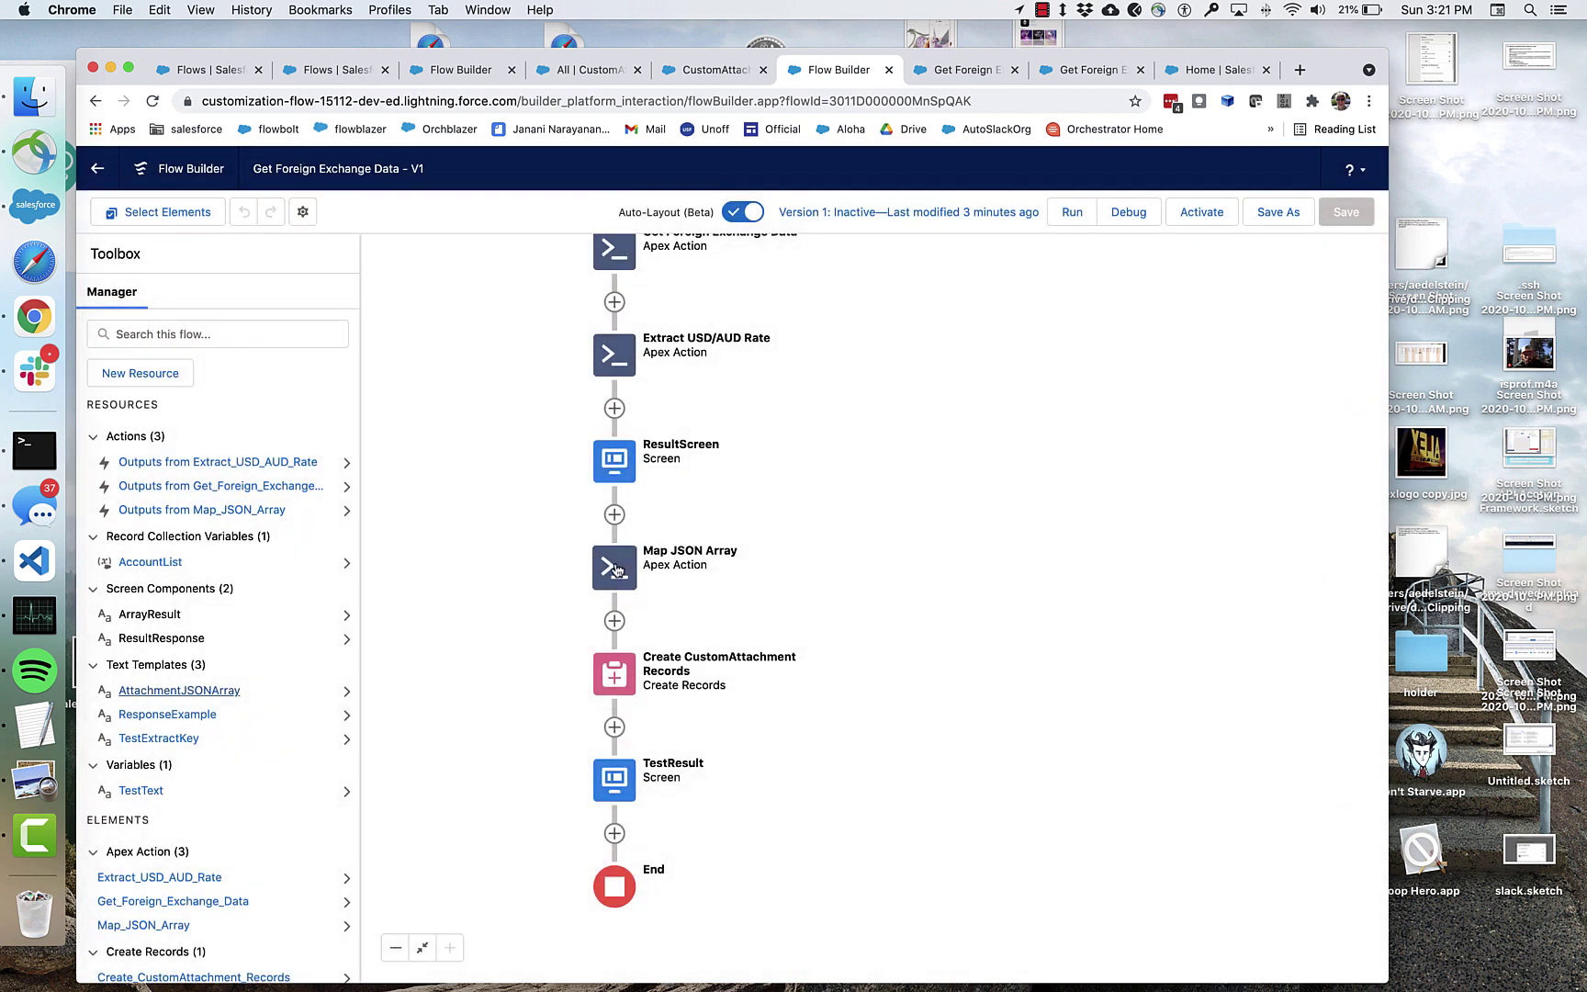
pyautogui.click(617, 569)
pyautogui.click(593, 741)
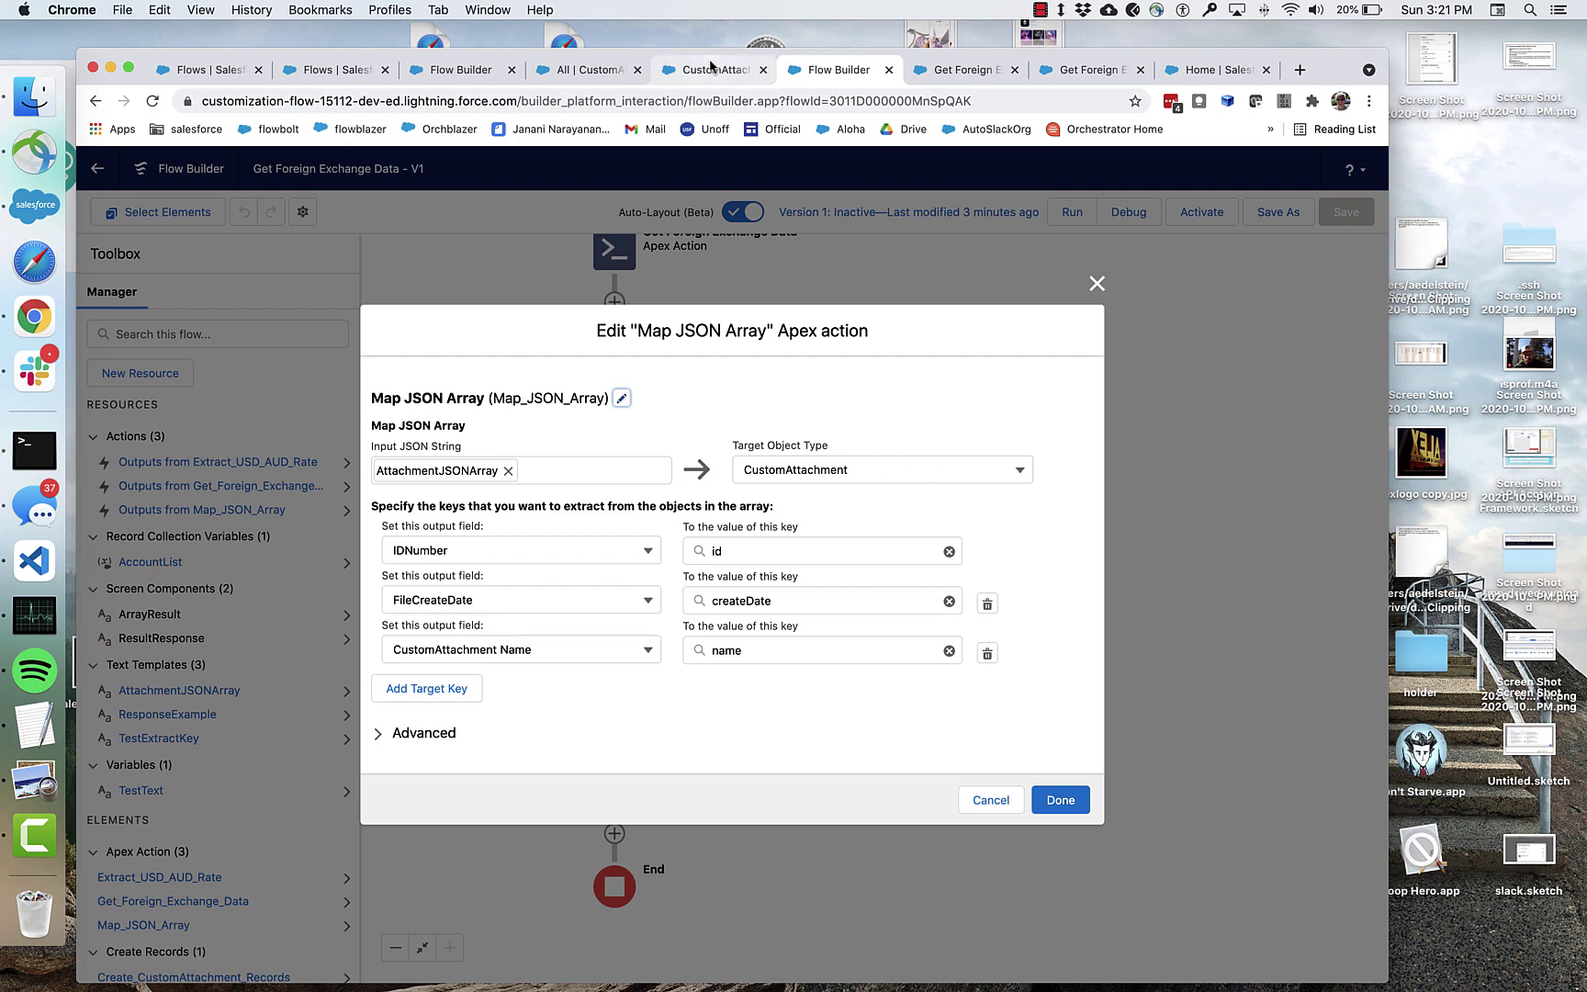
# Compare CustomAttachment's fields with its empty record list, then close the Map JSON Array settings.
pyautogui.click(709, 72)
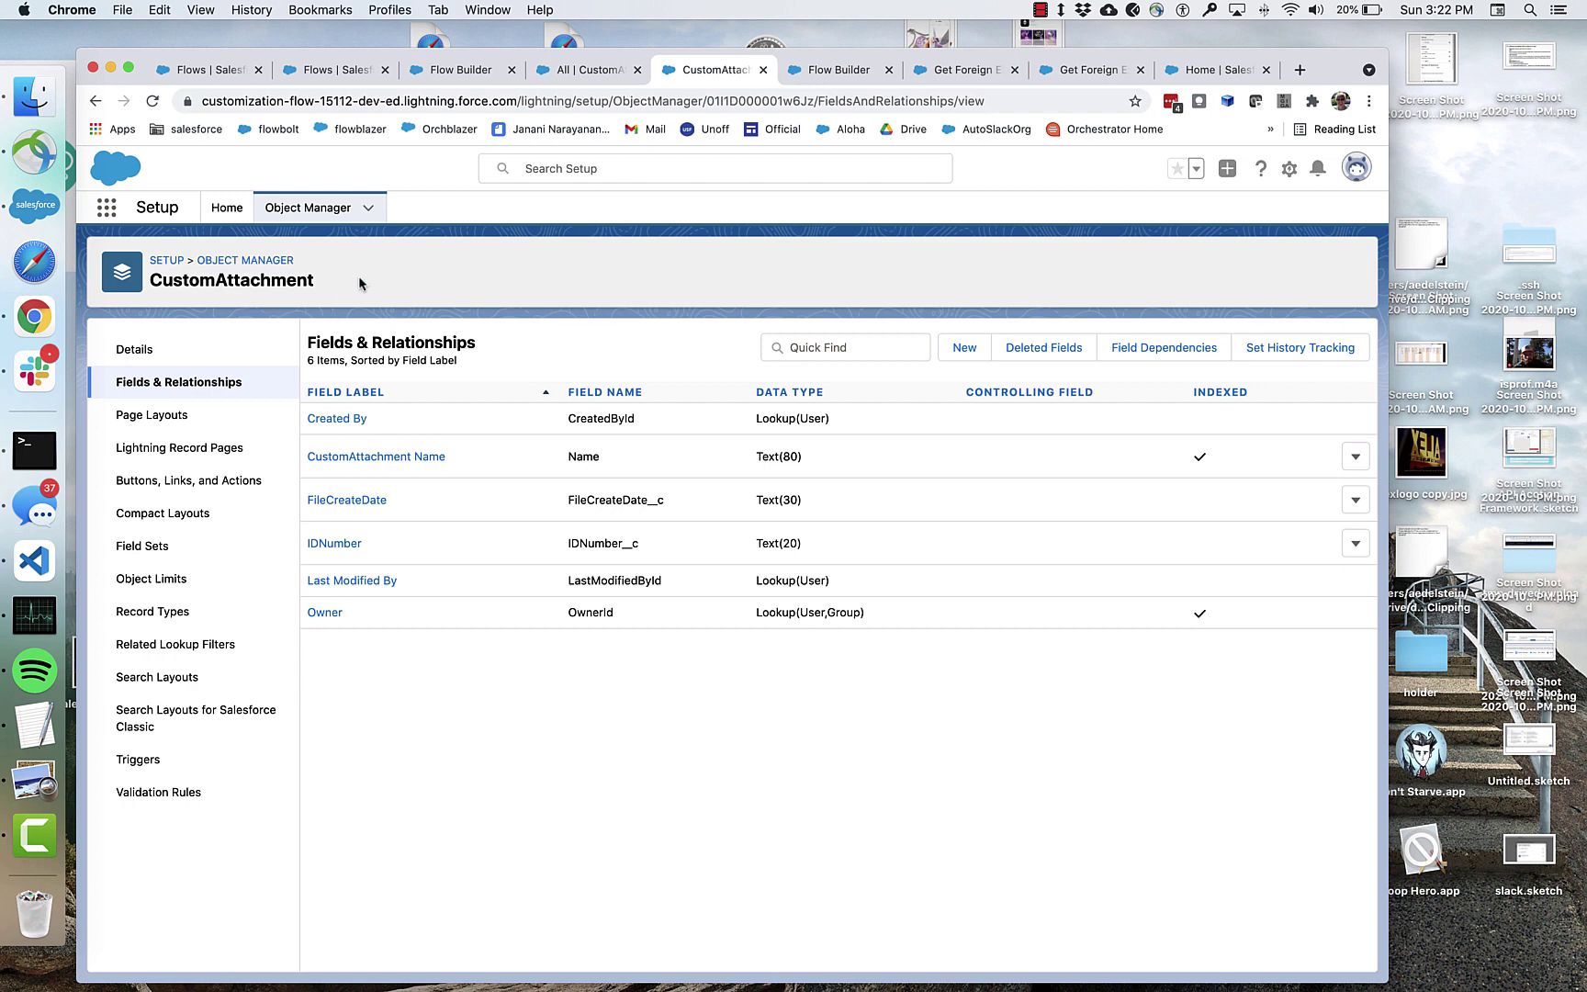
pyautogui.click(570, 73)
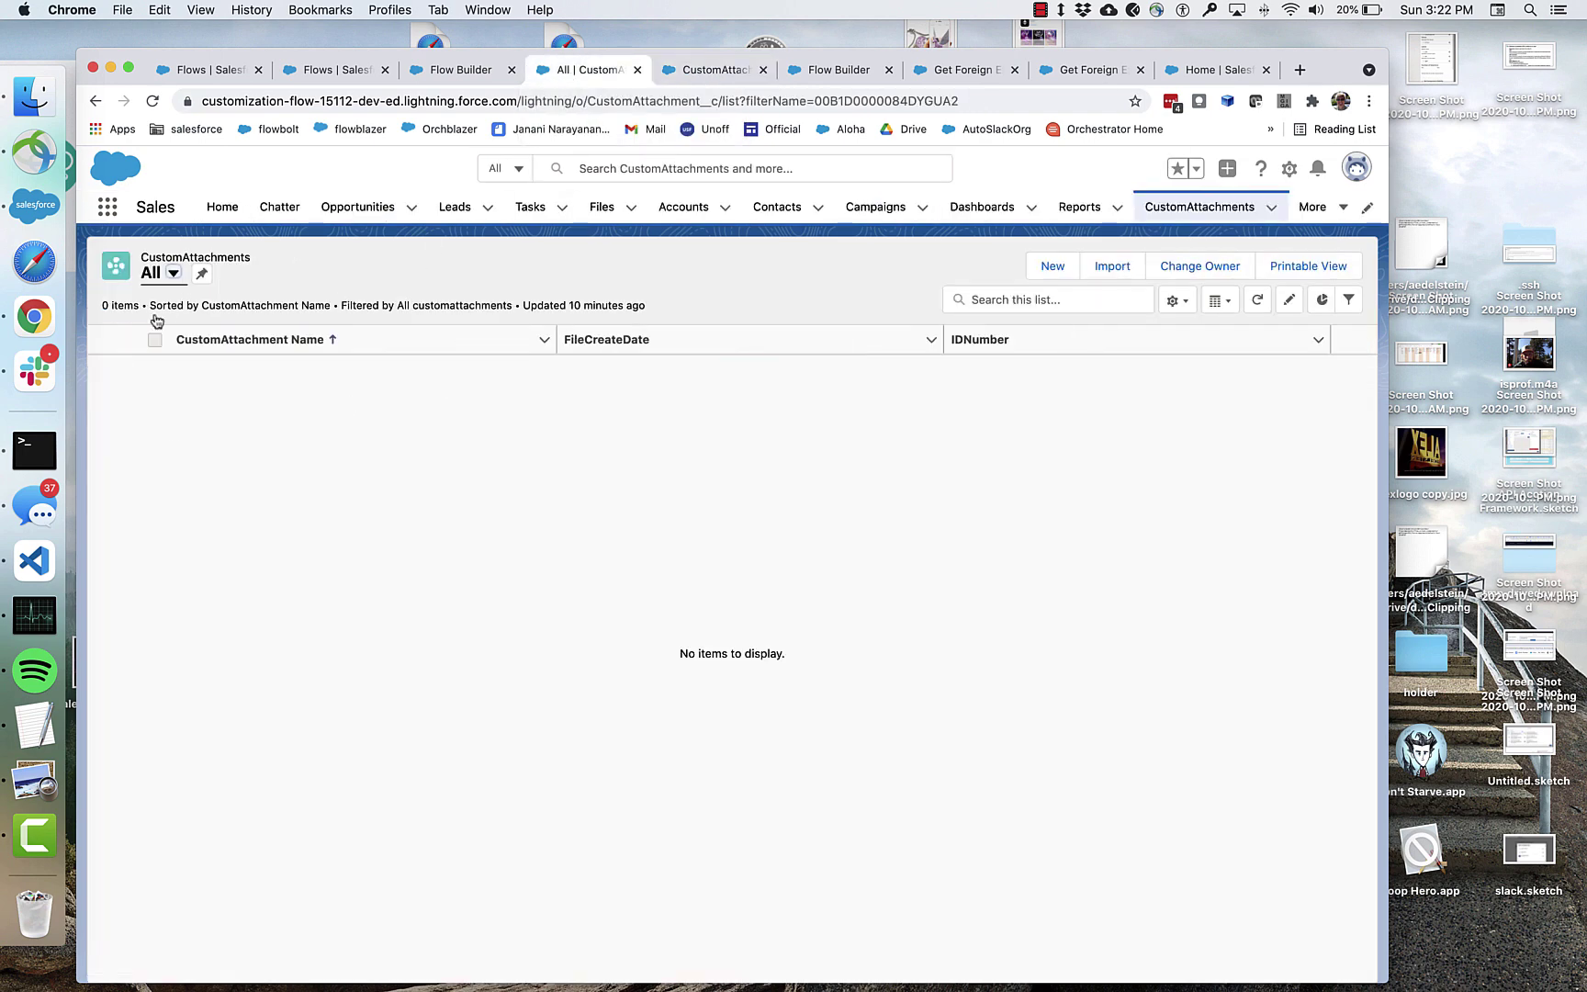
pyautogui.click(814, 74)
pyautogui.click(1097, 284)
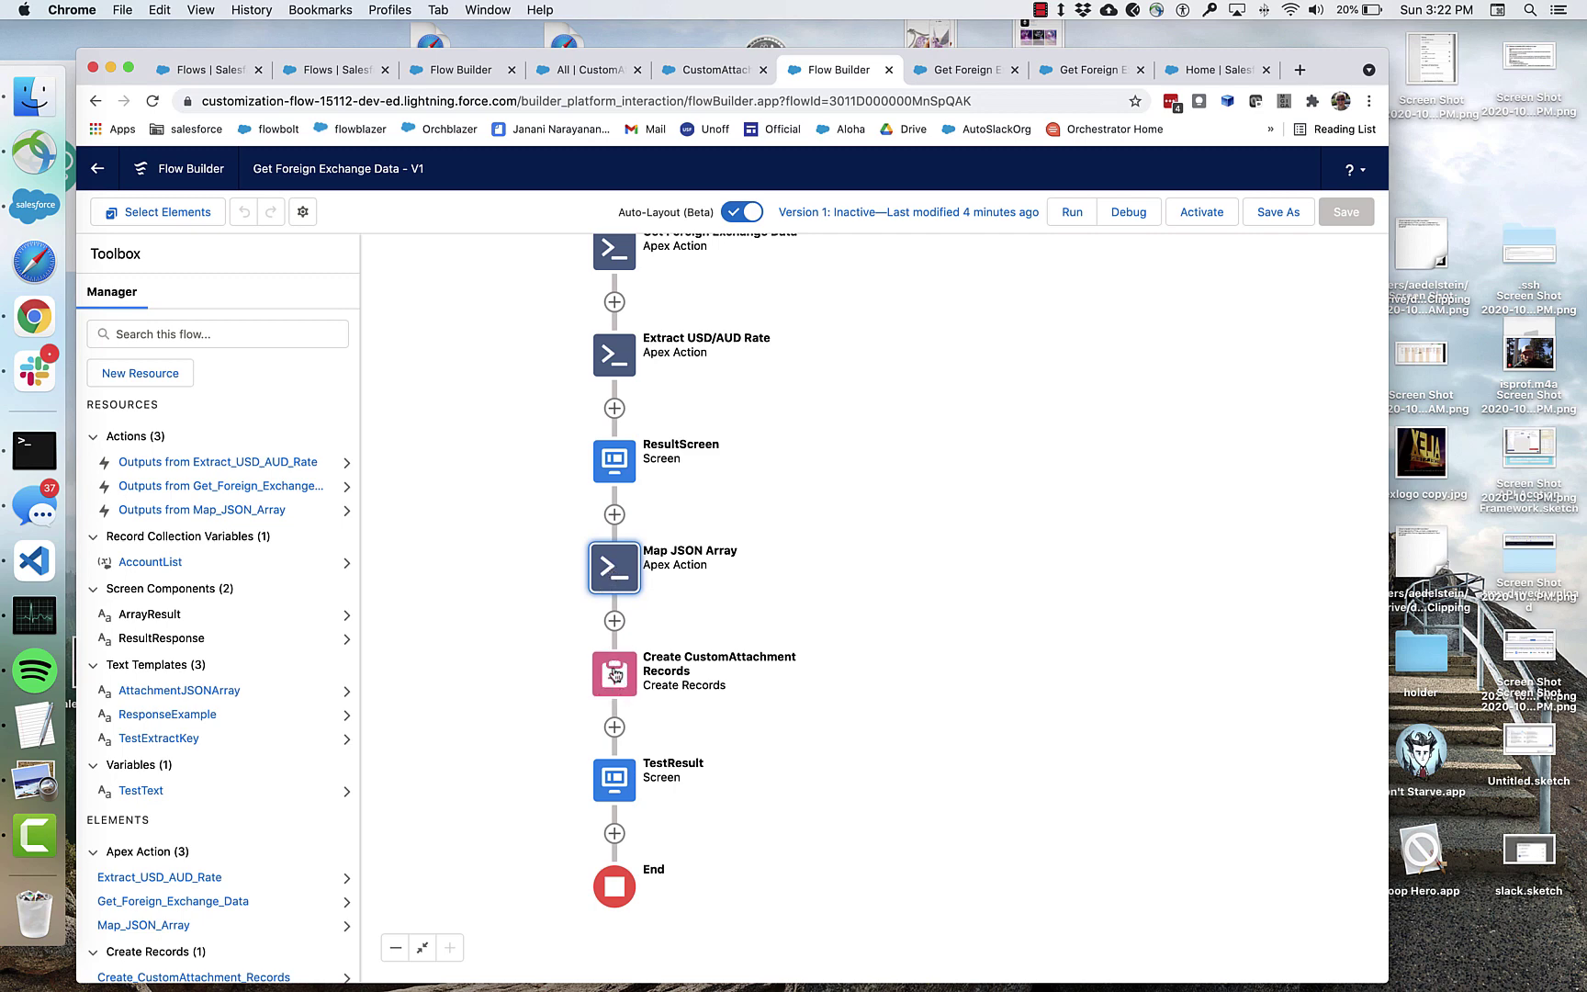
pyautogui.click(615, 560)
pyautogui.doubleClick(613, 555)
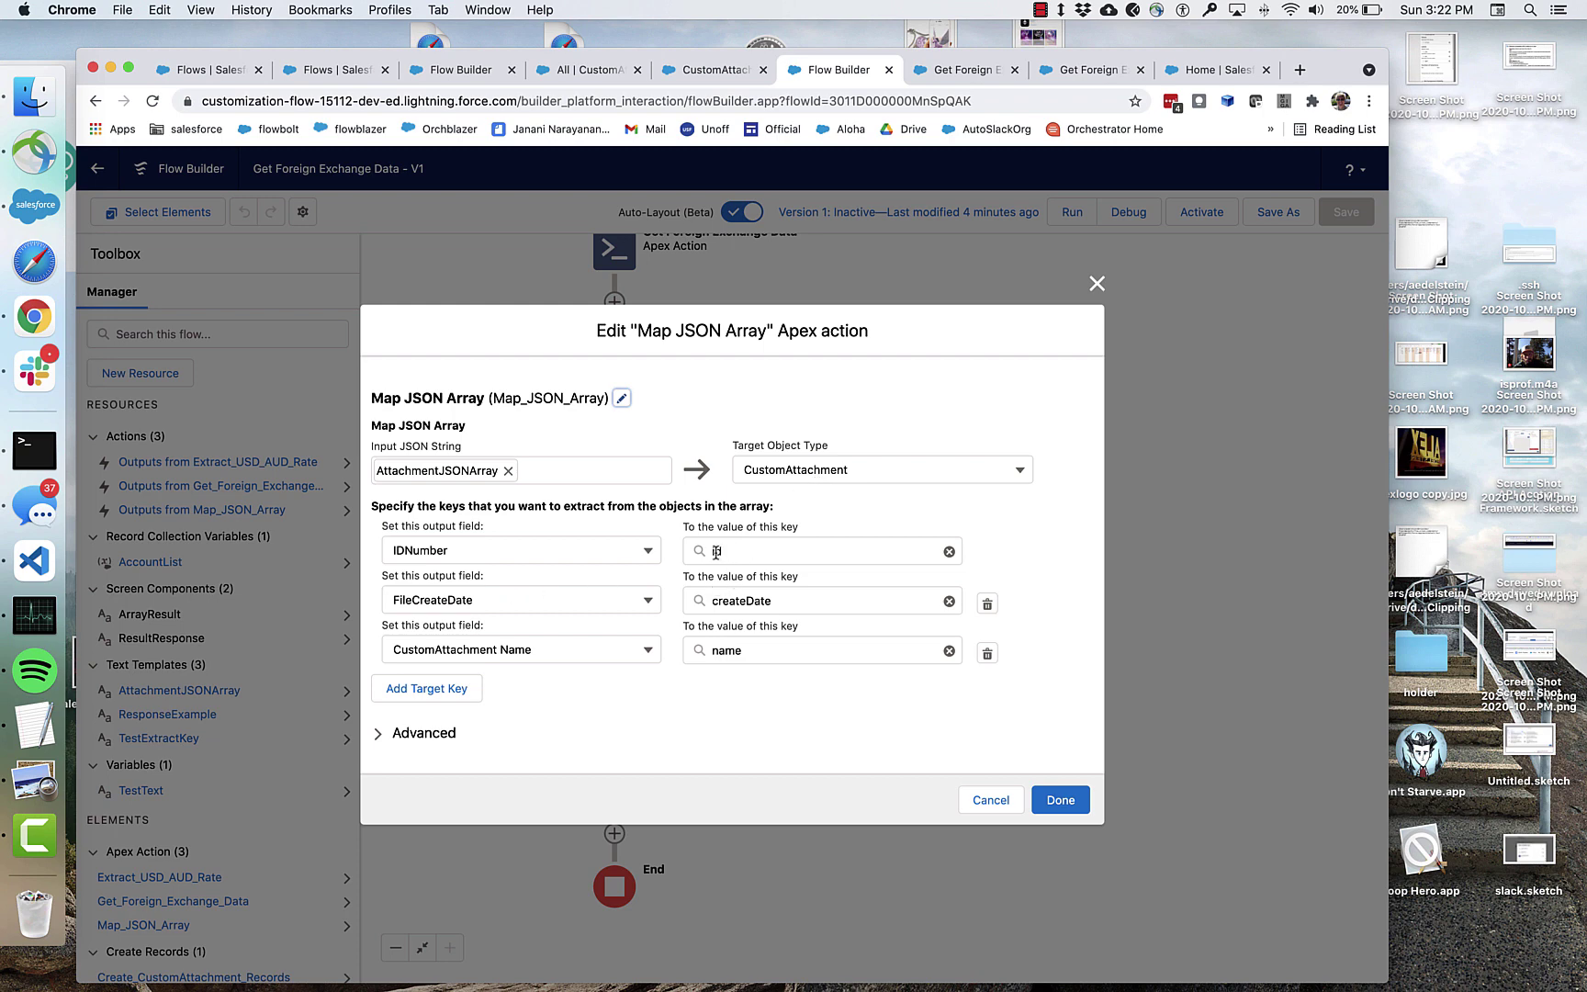
pyautogui.click(976, 799)
pyautogui.click(195, 698)
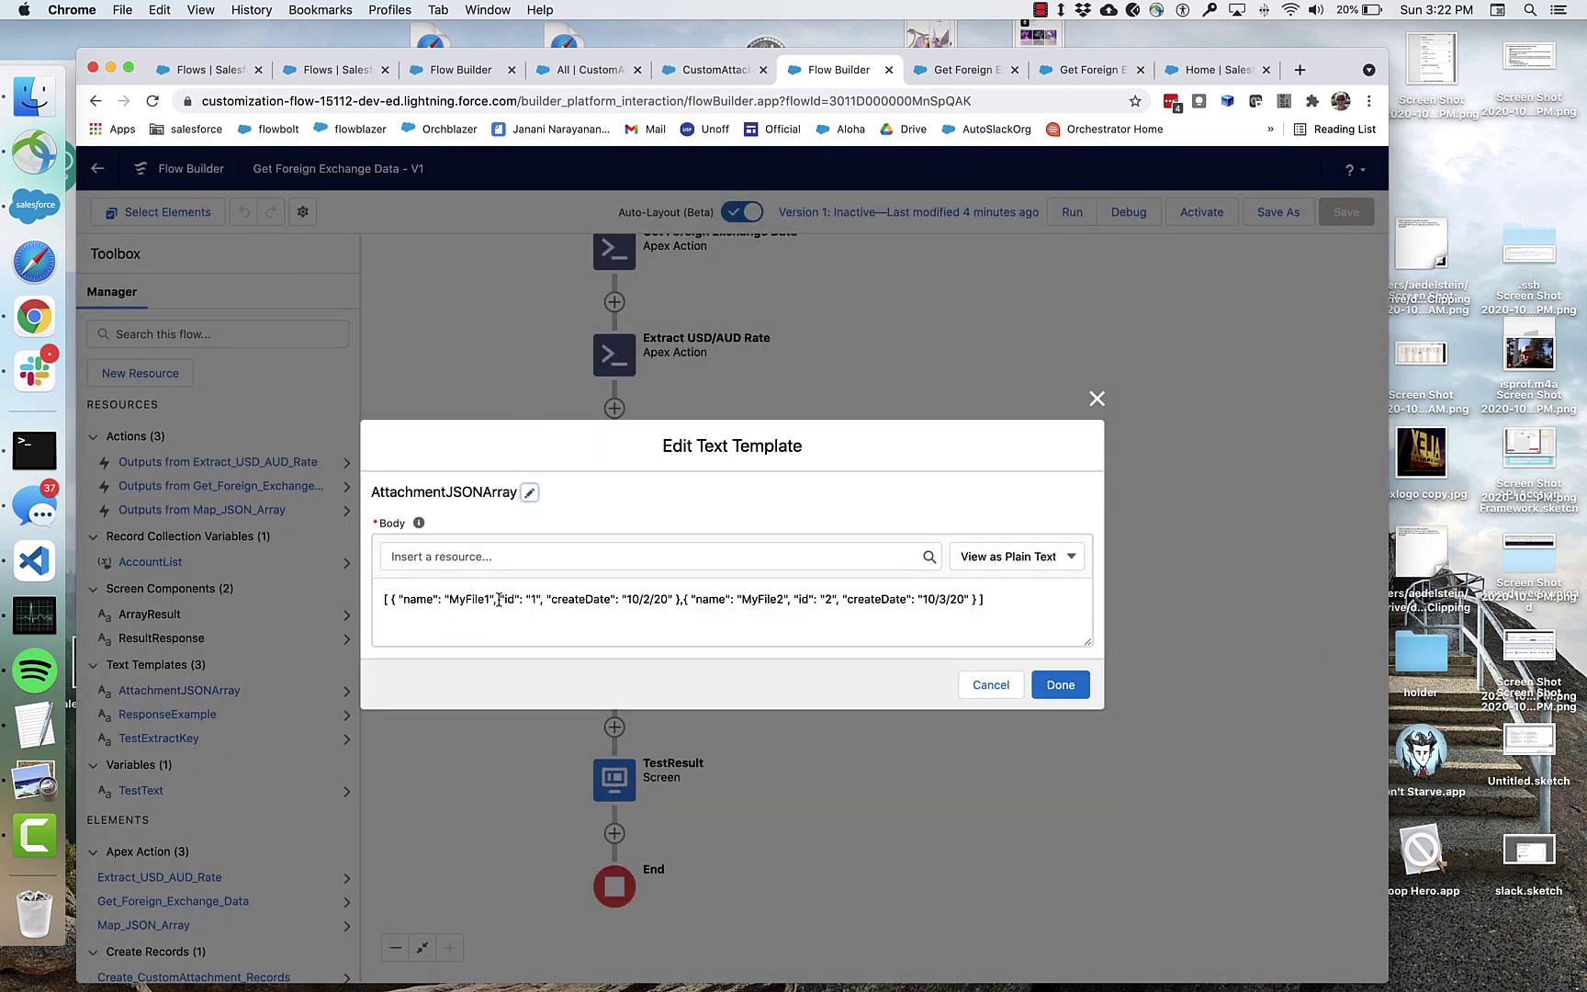
pyautogui.moveTo(501, 599); pyautogui.dragTo(516, 599)
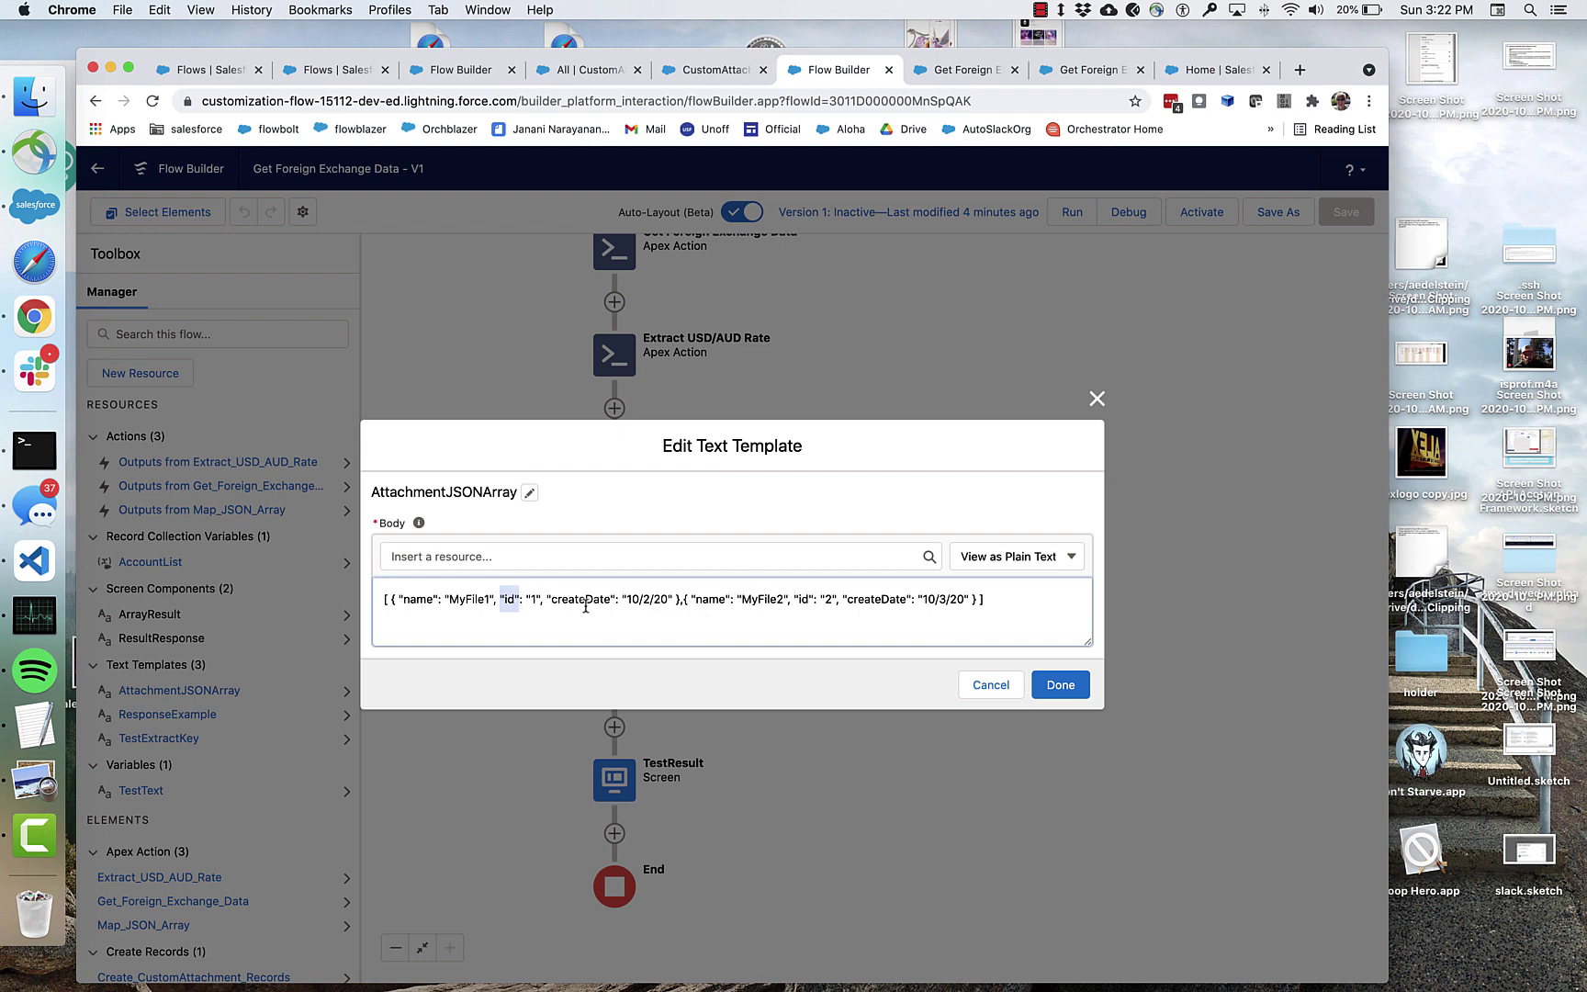
pyautogui.tripleClick(404, 608)
pyautogui.doubleClick(583, 600)
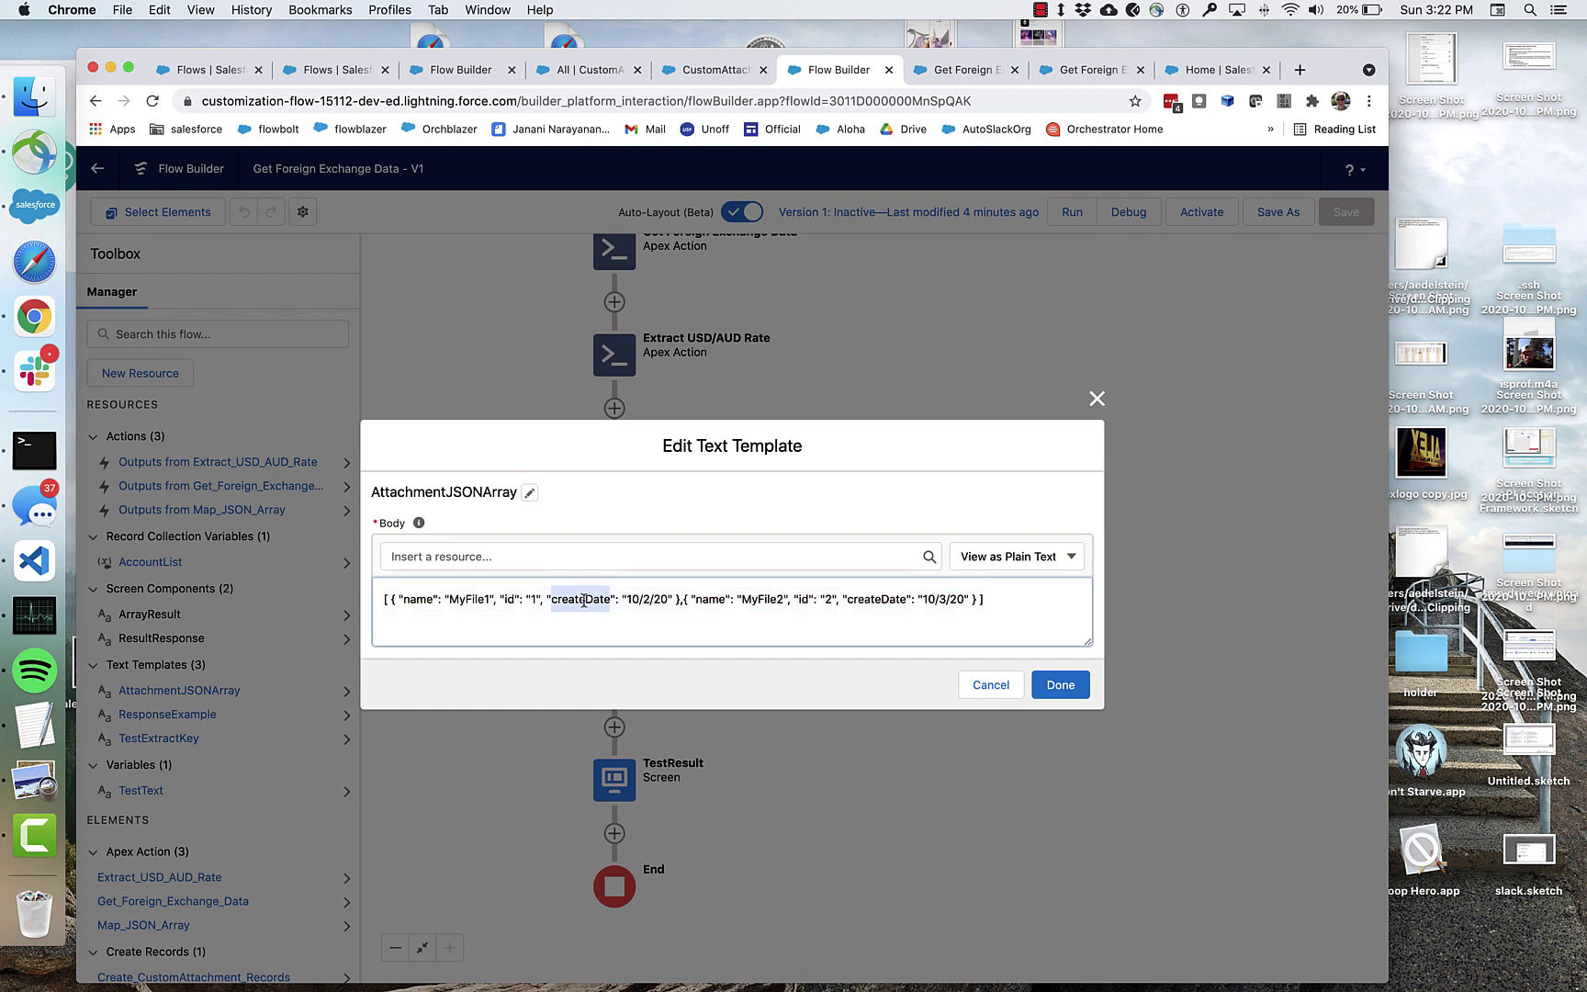
pyautogui.click(1096, 398)
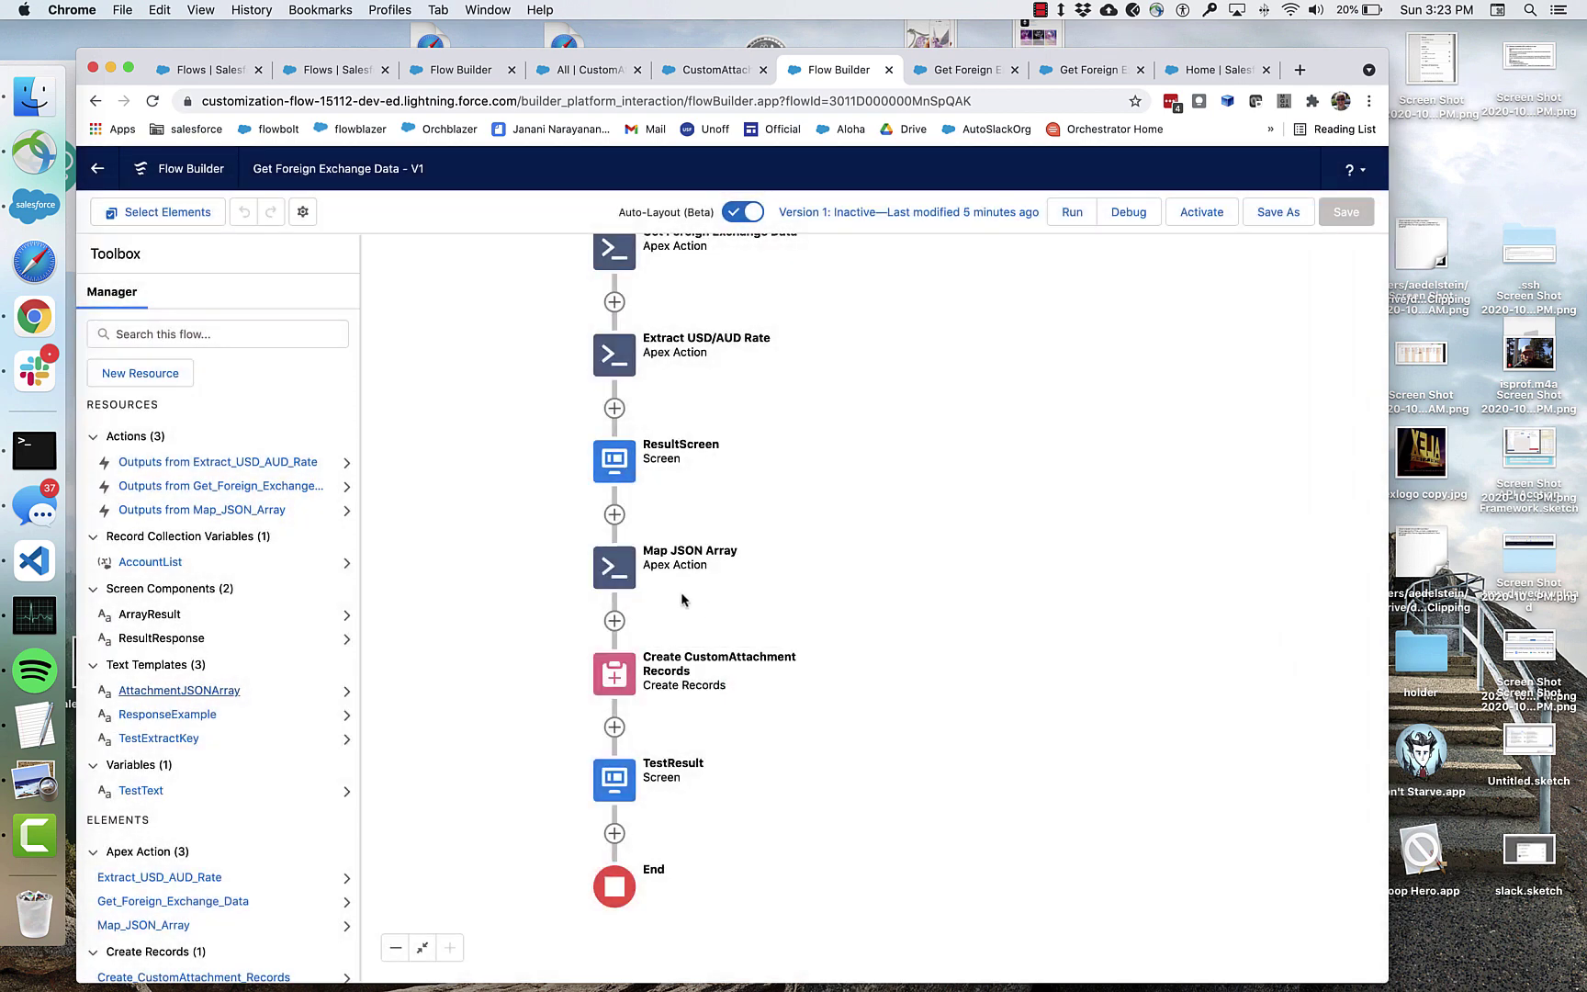
# Reopen Map JSON Array, add then delete an empty key row, keeping id, createDate and name.
pyautogui.doubleClick(614, 560)
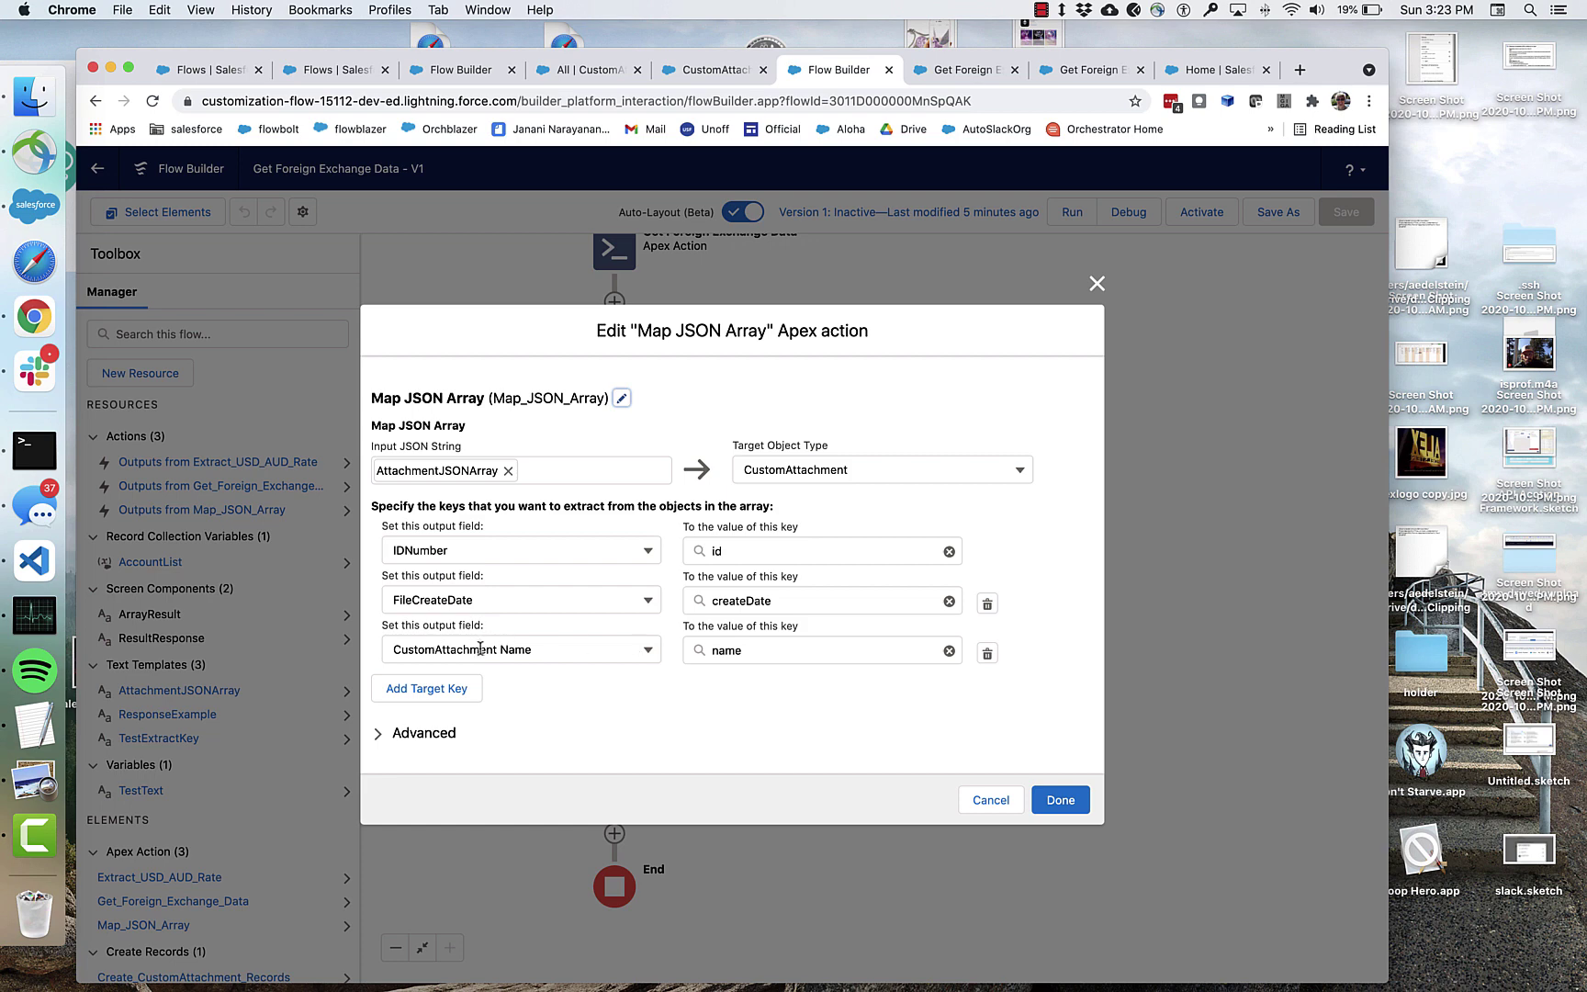
pyautogui.click(427, 689)
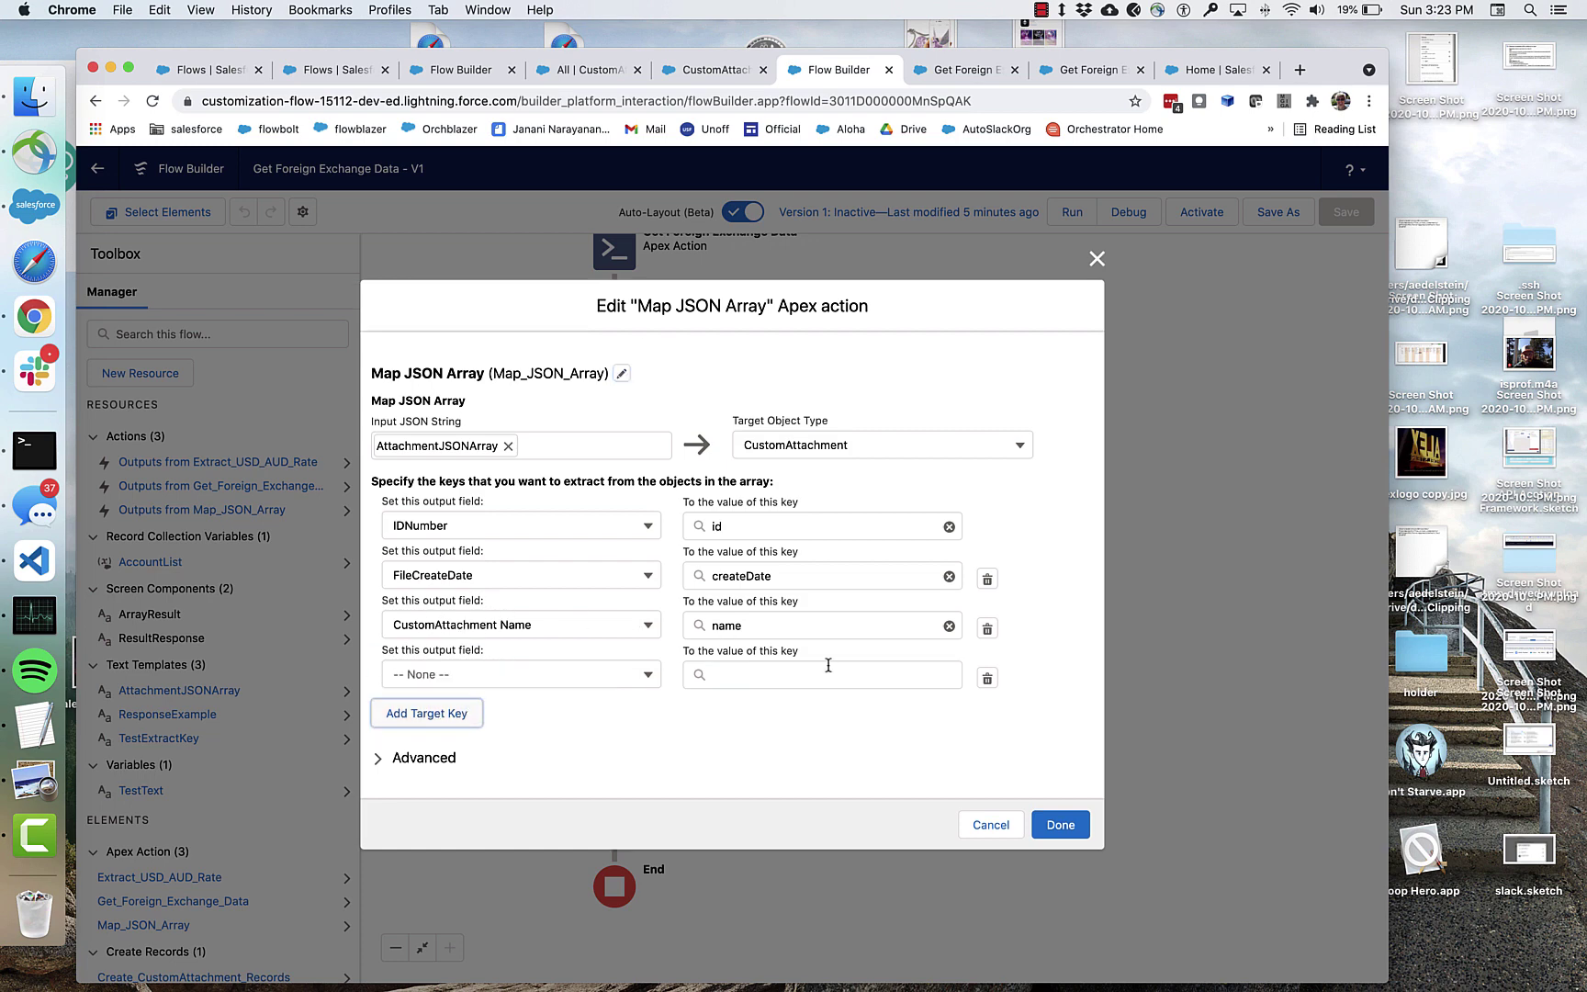
pyautogui.click(988, 679)
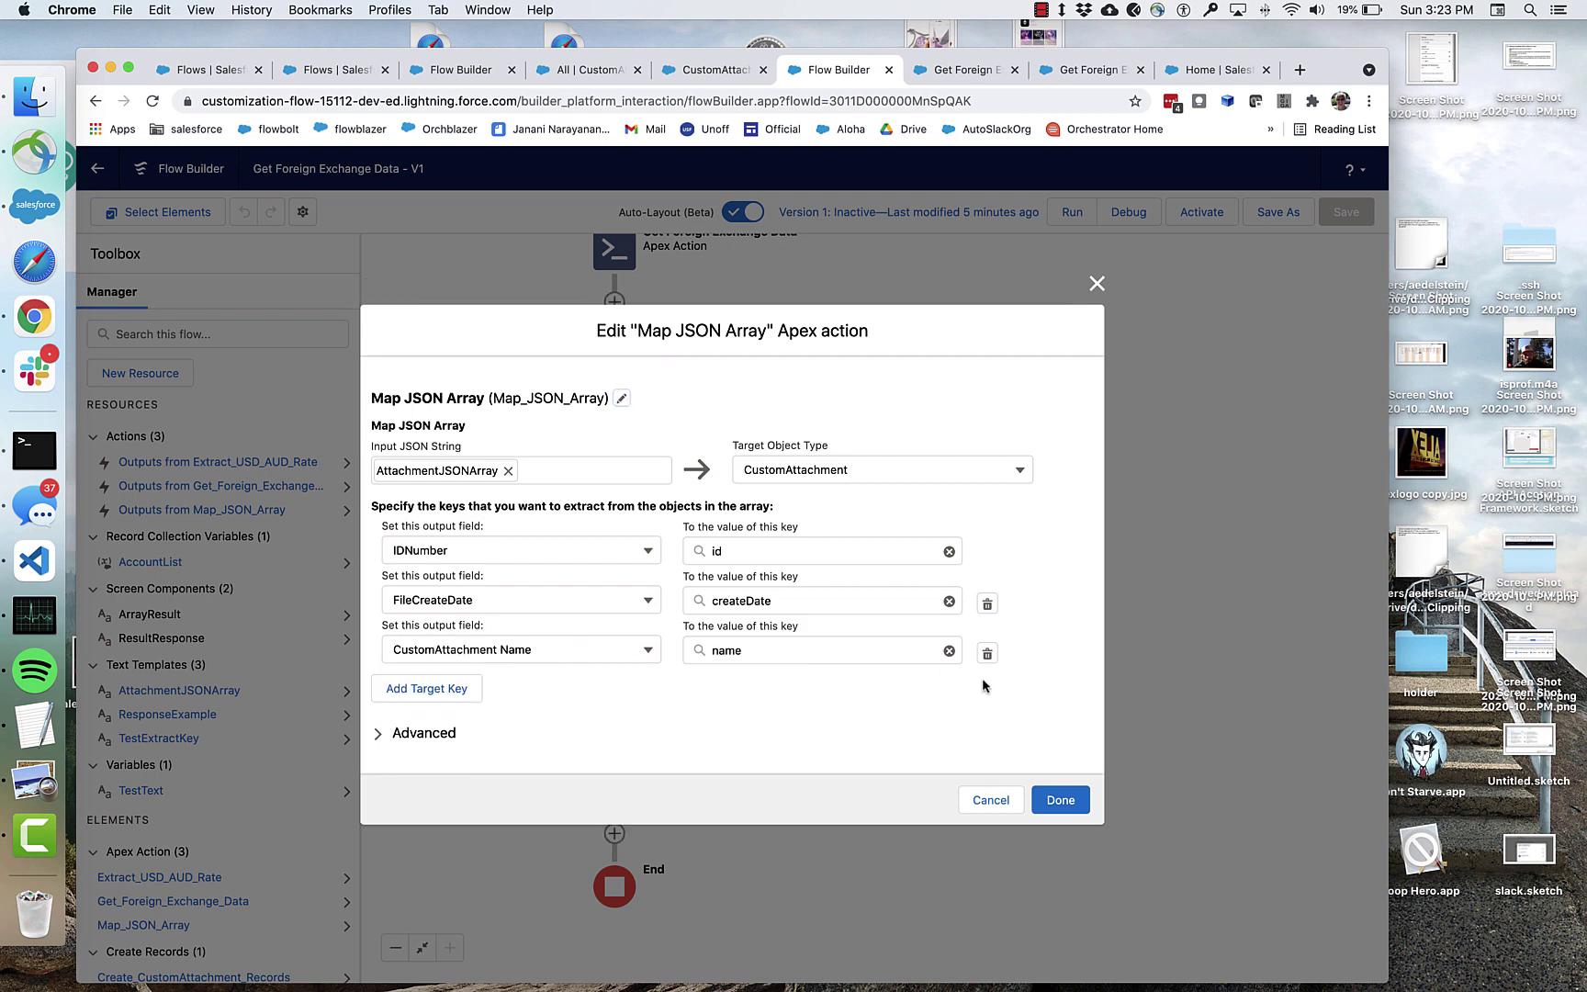
pyautogui.click(1061, 801)
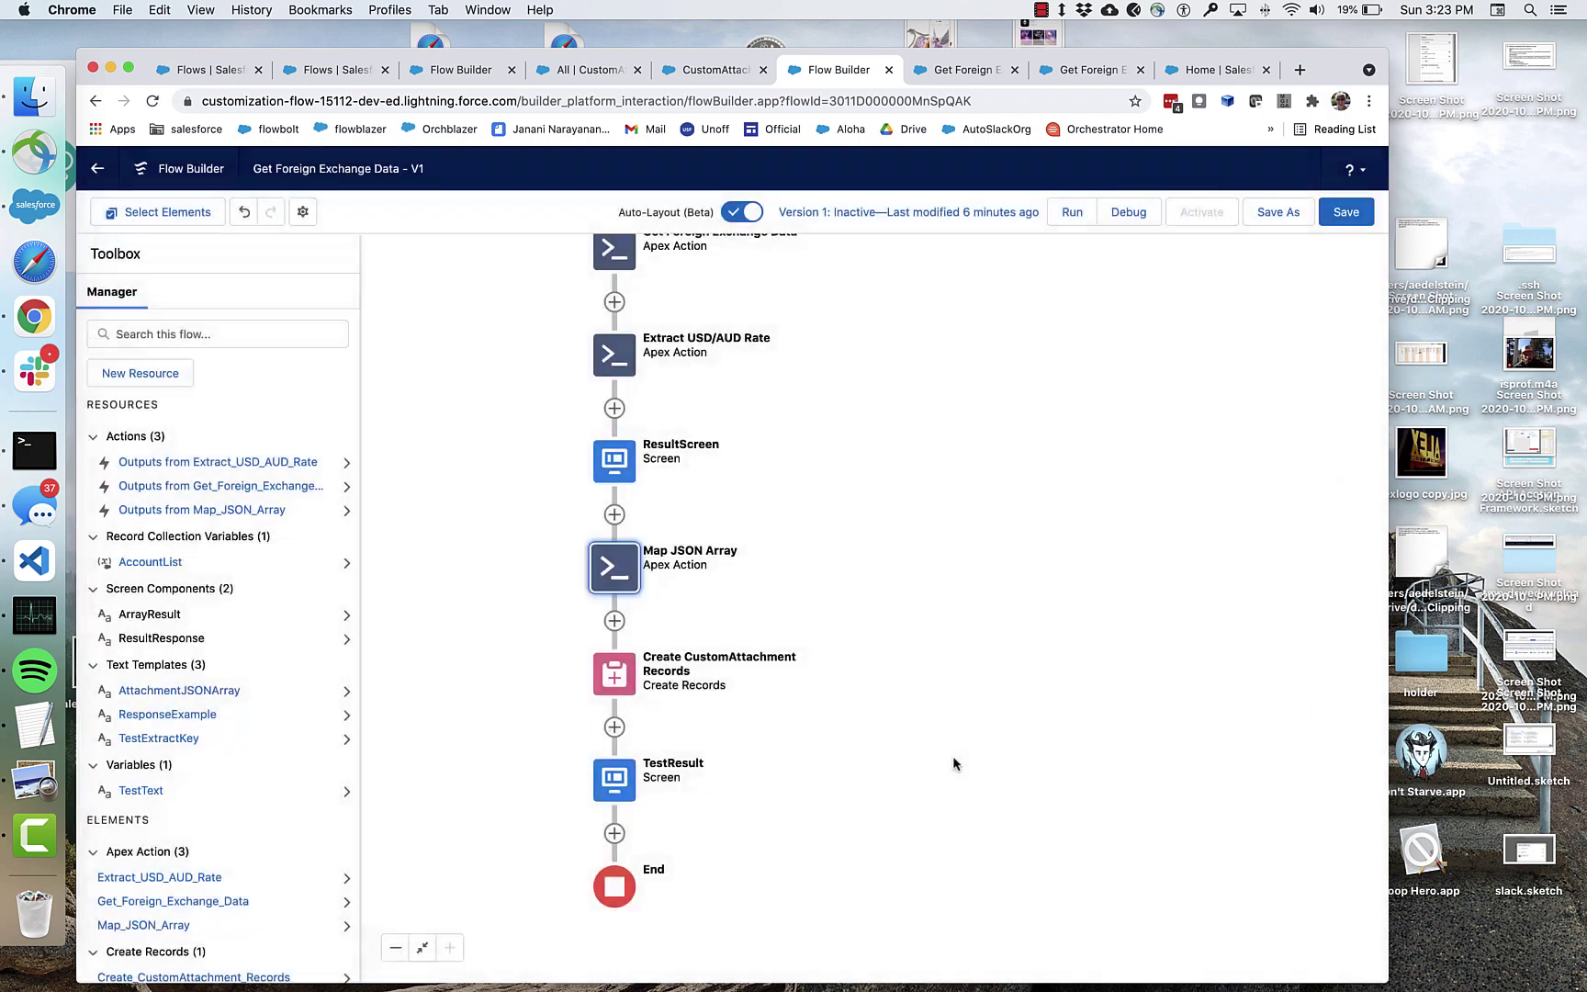
# Turn manual output assignment off in Map JSON Array, then bring up Create CustomAttachment Records.
pyautogui.doubleClick(617, 558)
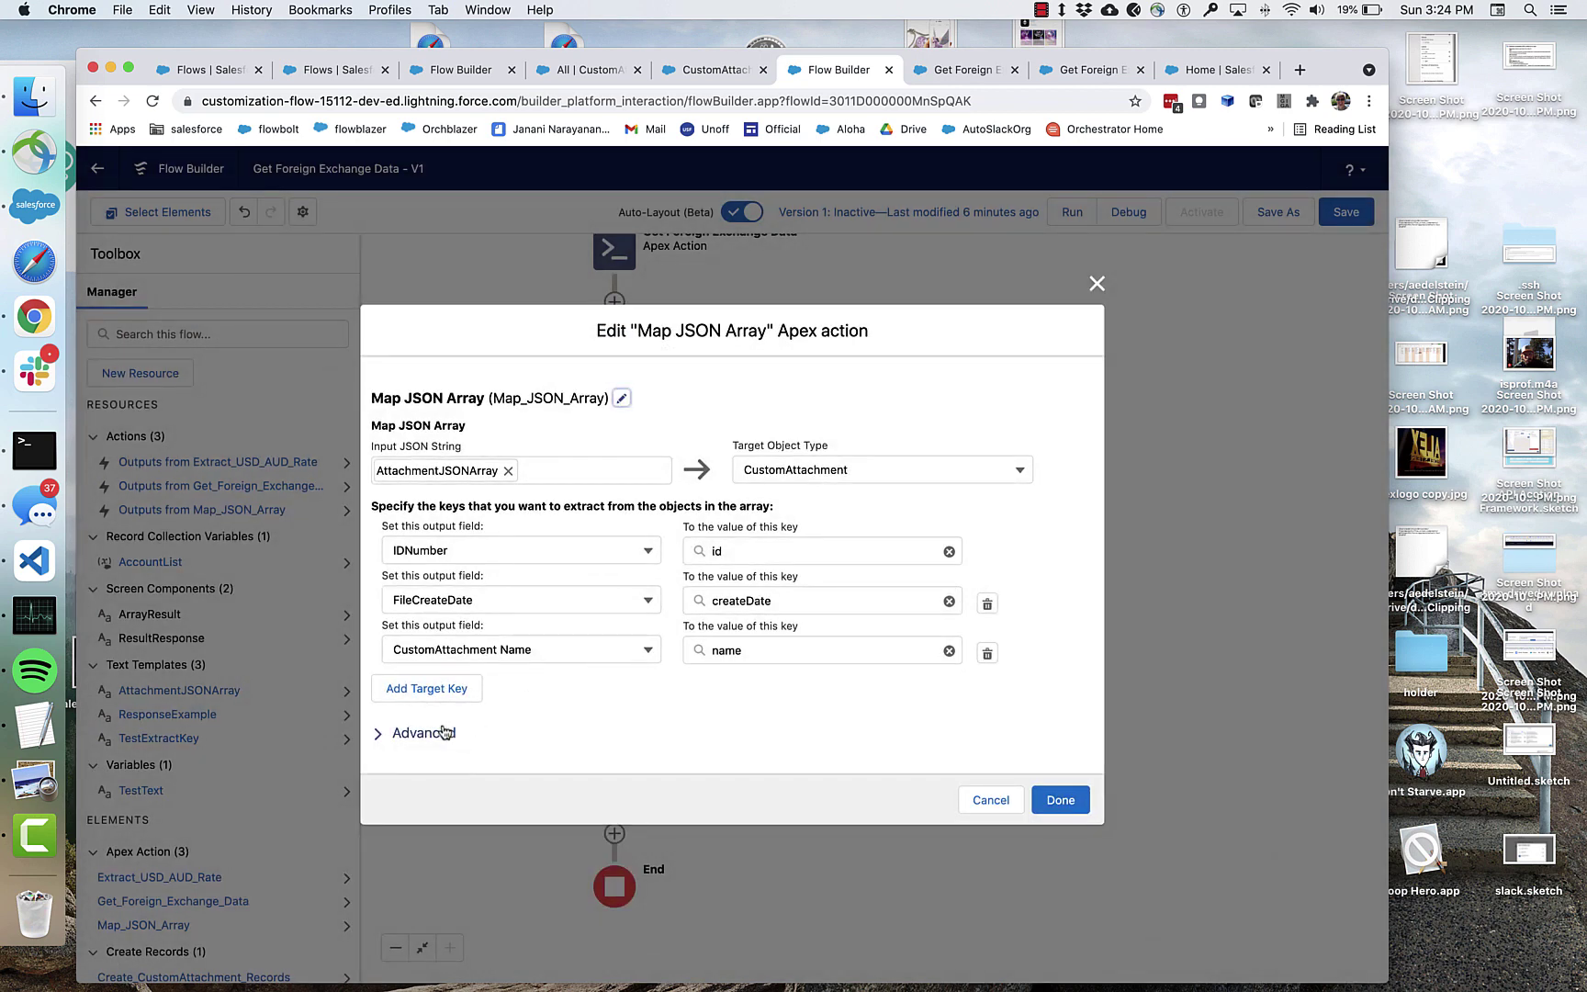
pyautogui.click(429, 728)
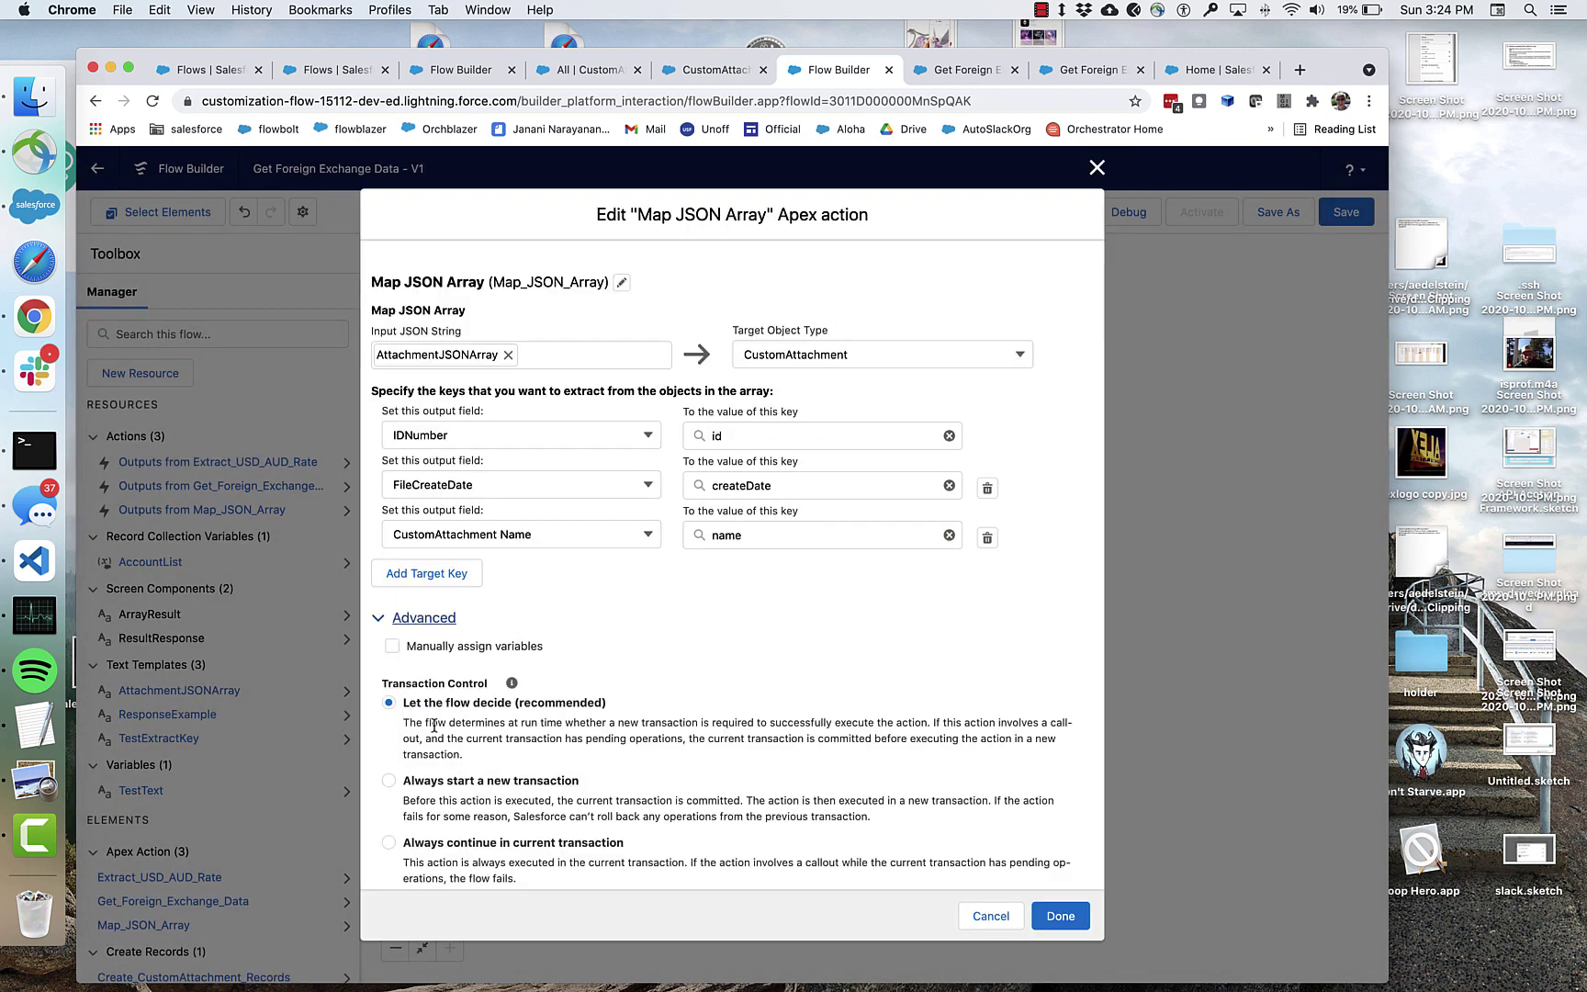
pyautogui.click(424, 648)
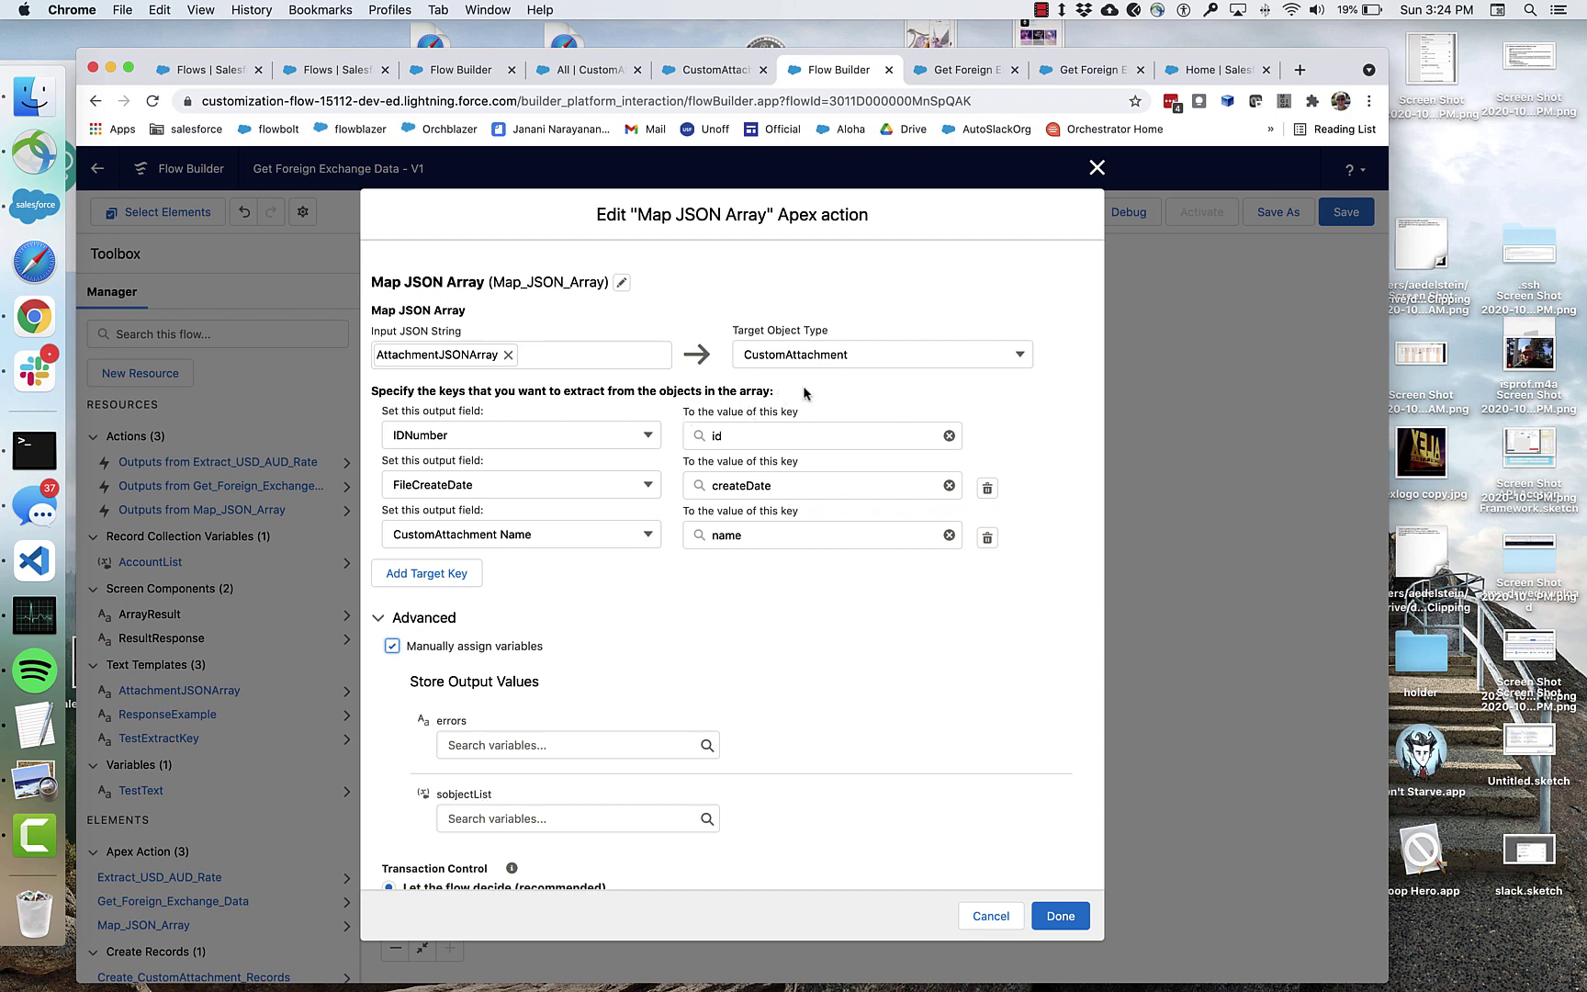
pyautogui.click(391, 647)
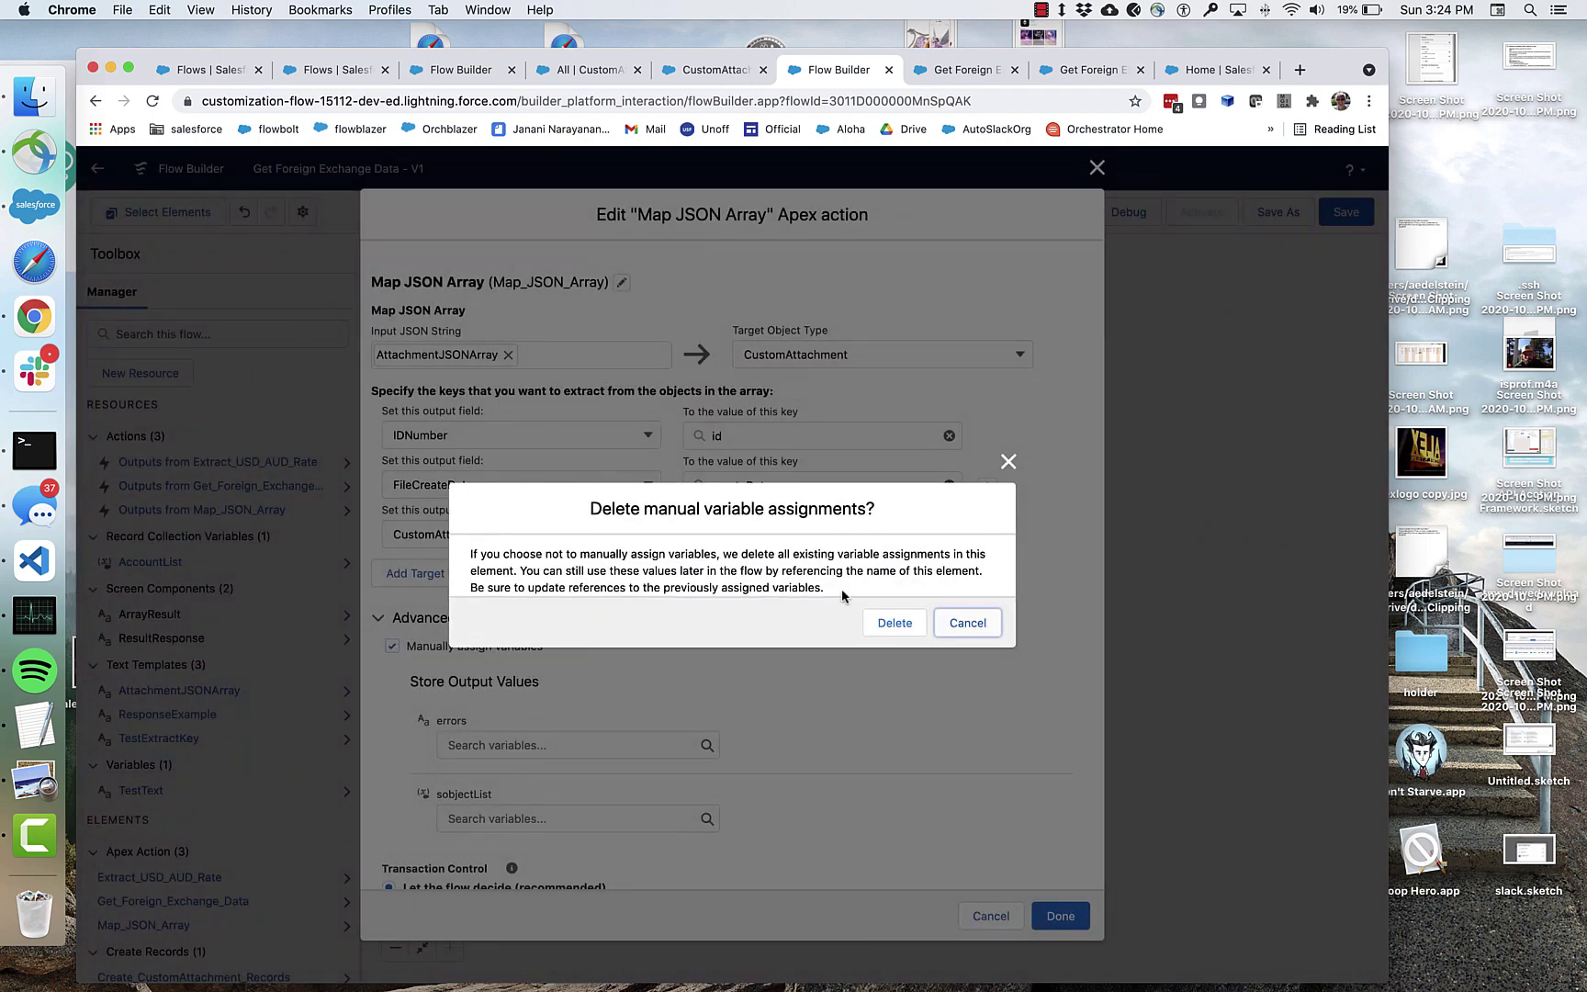
pyautogui.click(894, 624)
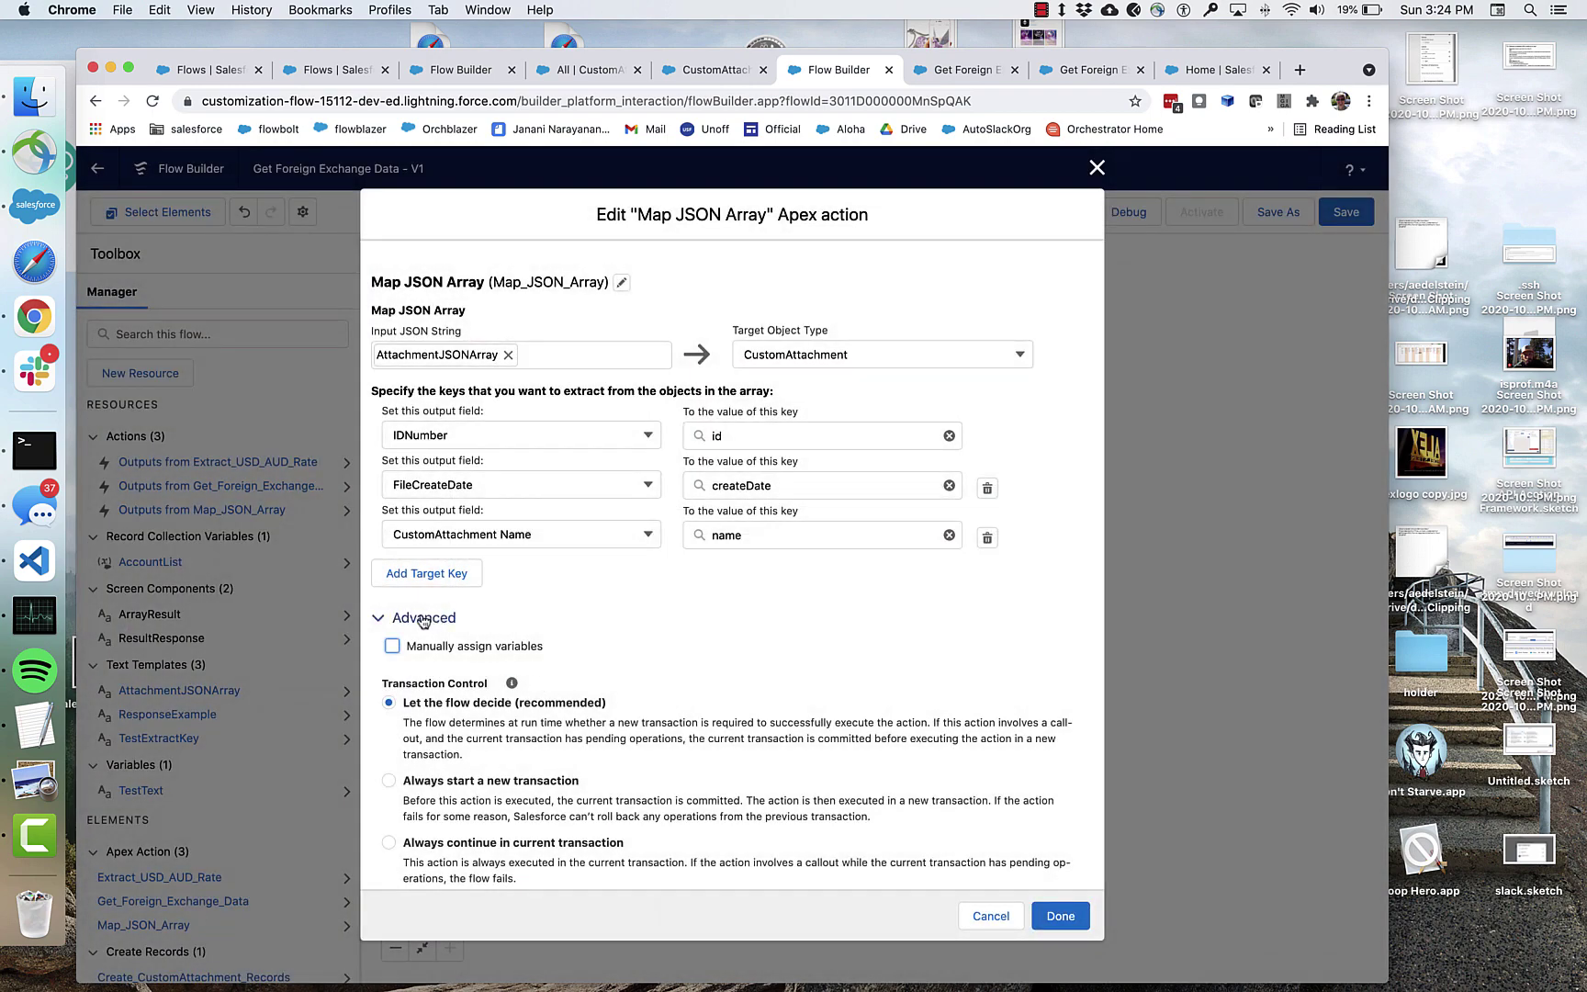
pyautogui.click(1059, 915)
pyautogui.doubleClick(614, 673)
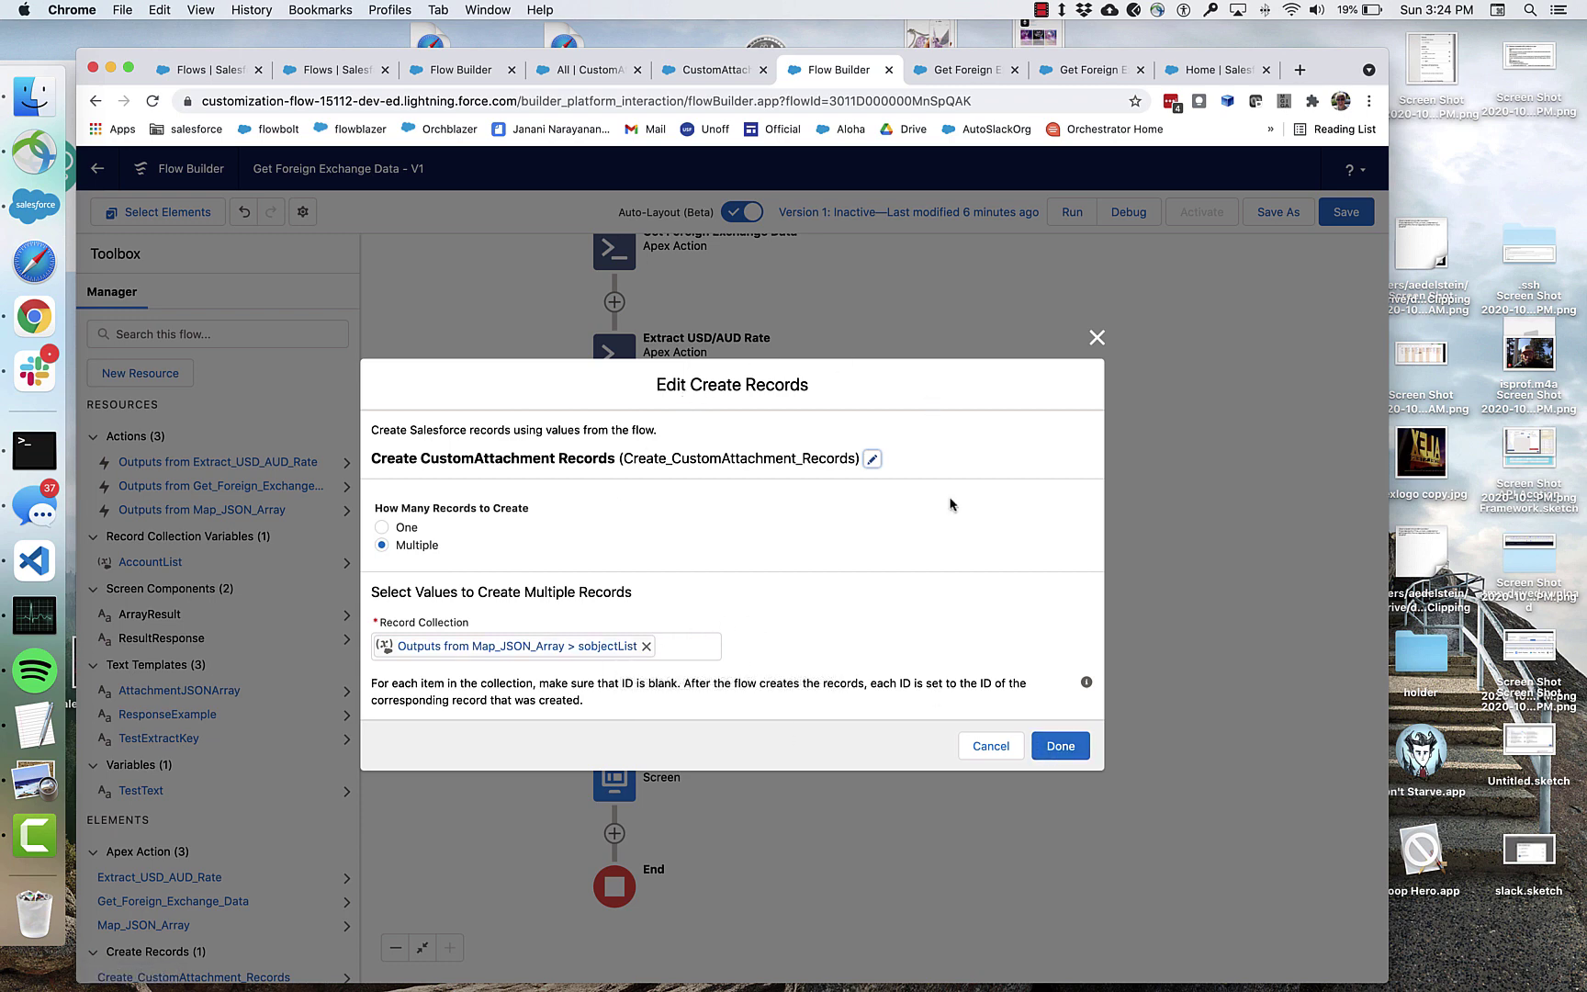
# Review the Create Records and TestResult settings, then switch to the running Get Foreign Exchange Data flow.
pyautogui.click(1054, 743)
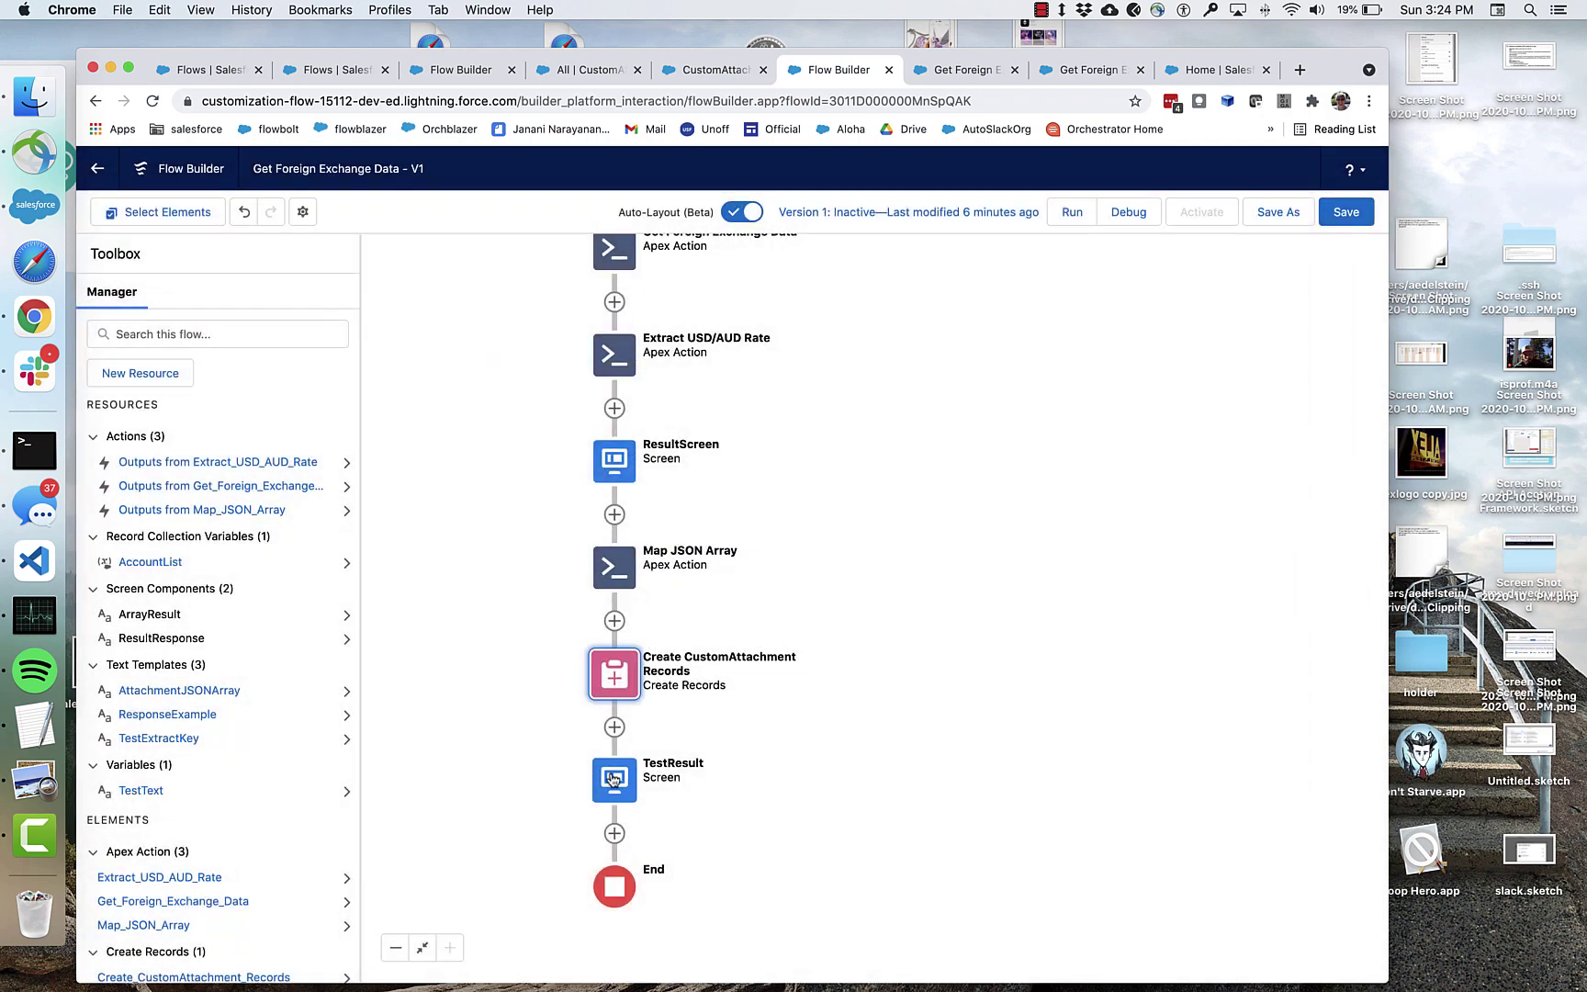
pyautogui.doubleClick(613, 782)
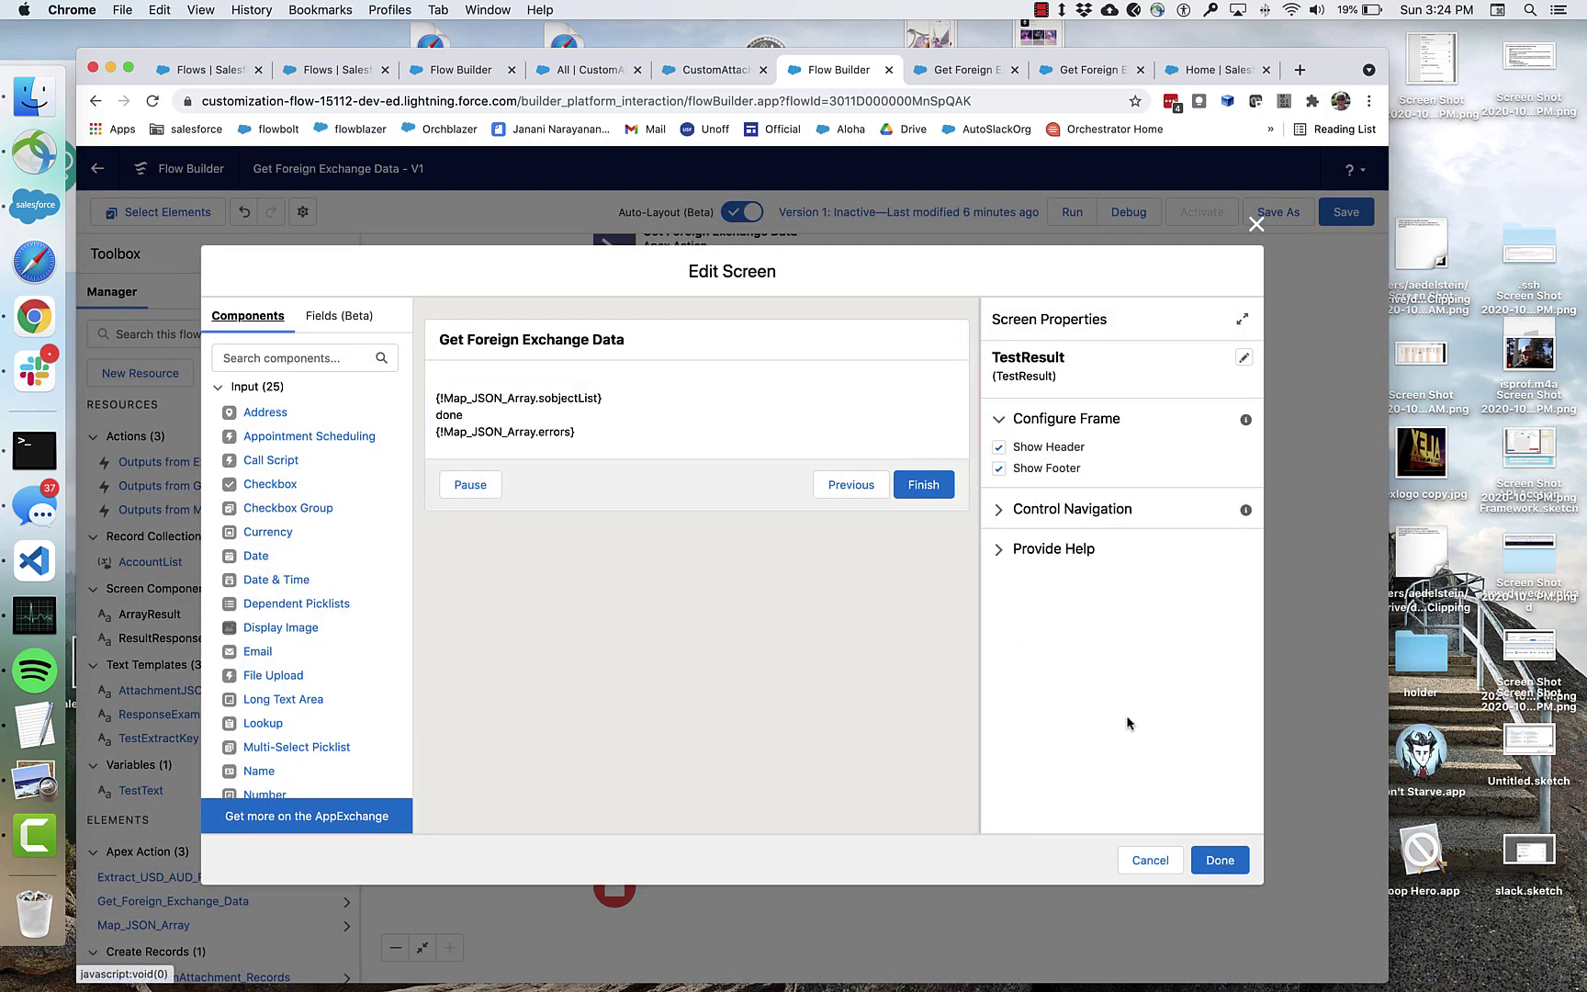
pyautogui.click(1221, 860)
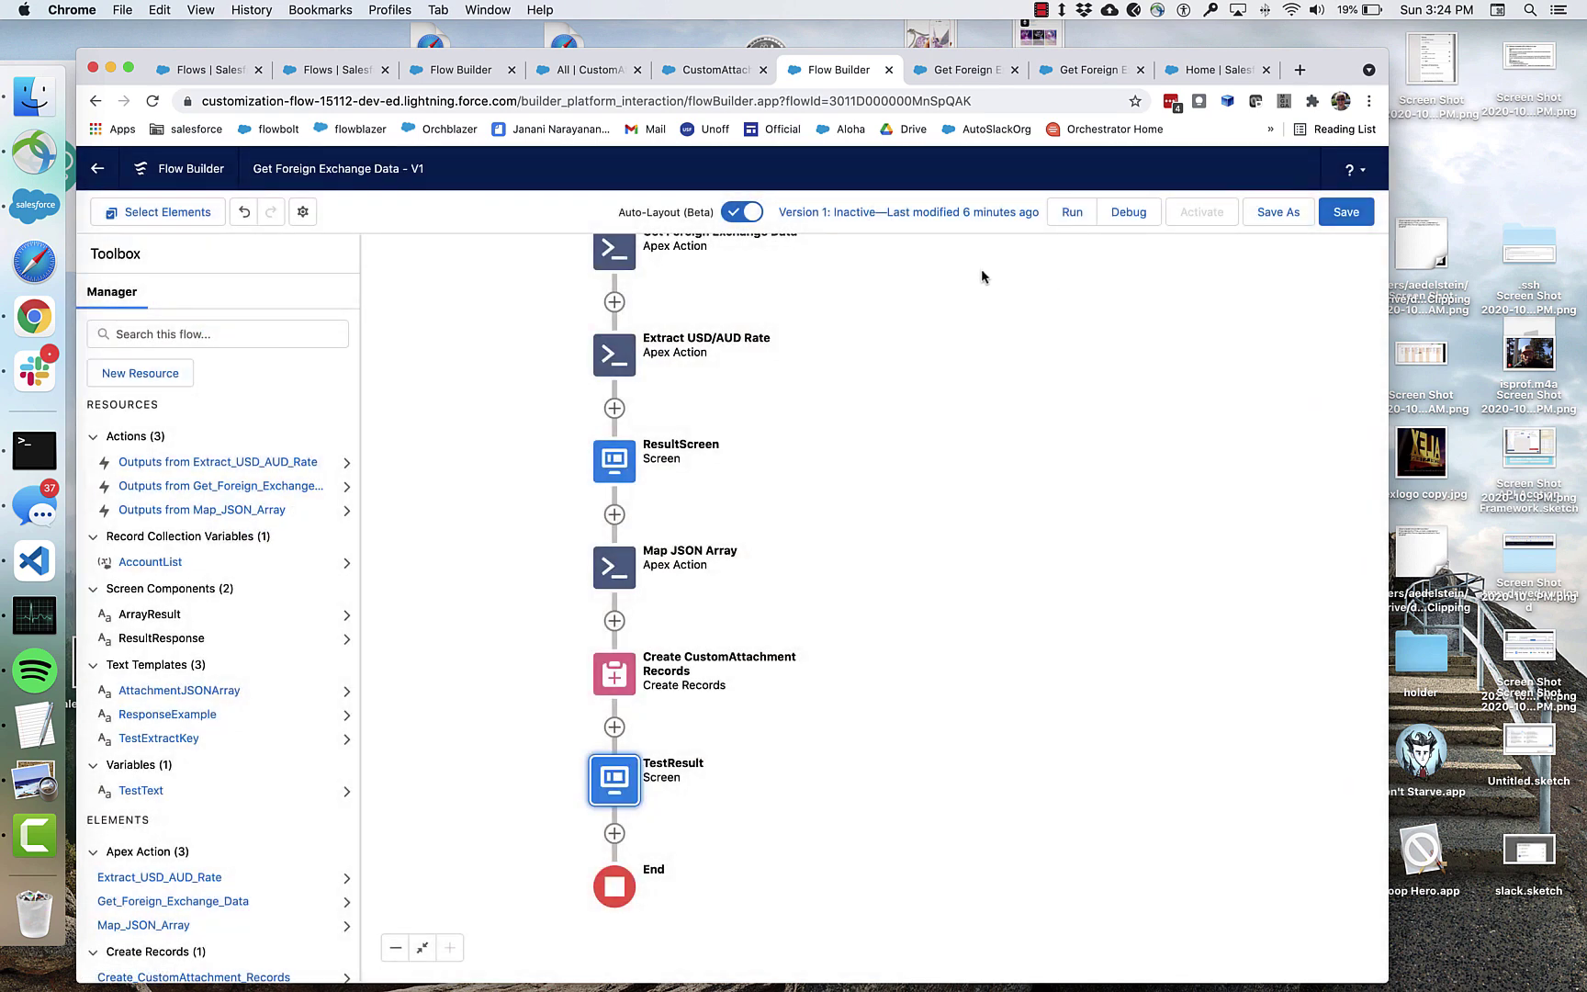
pyautogui.click(943, 72)
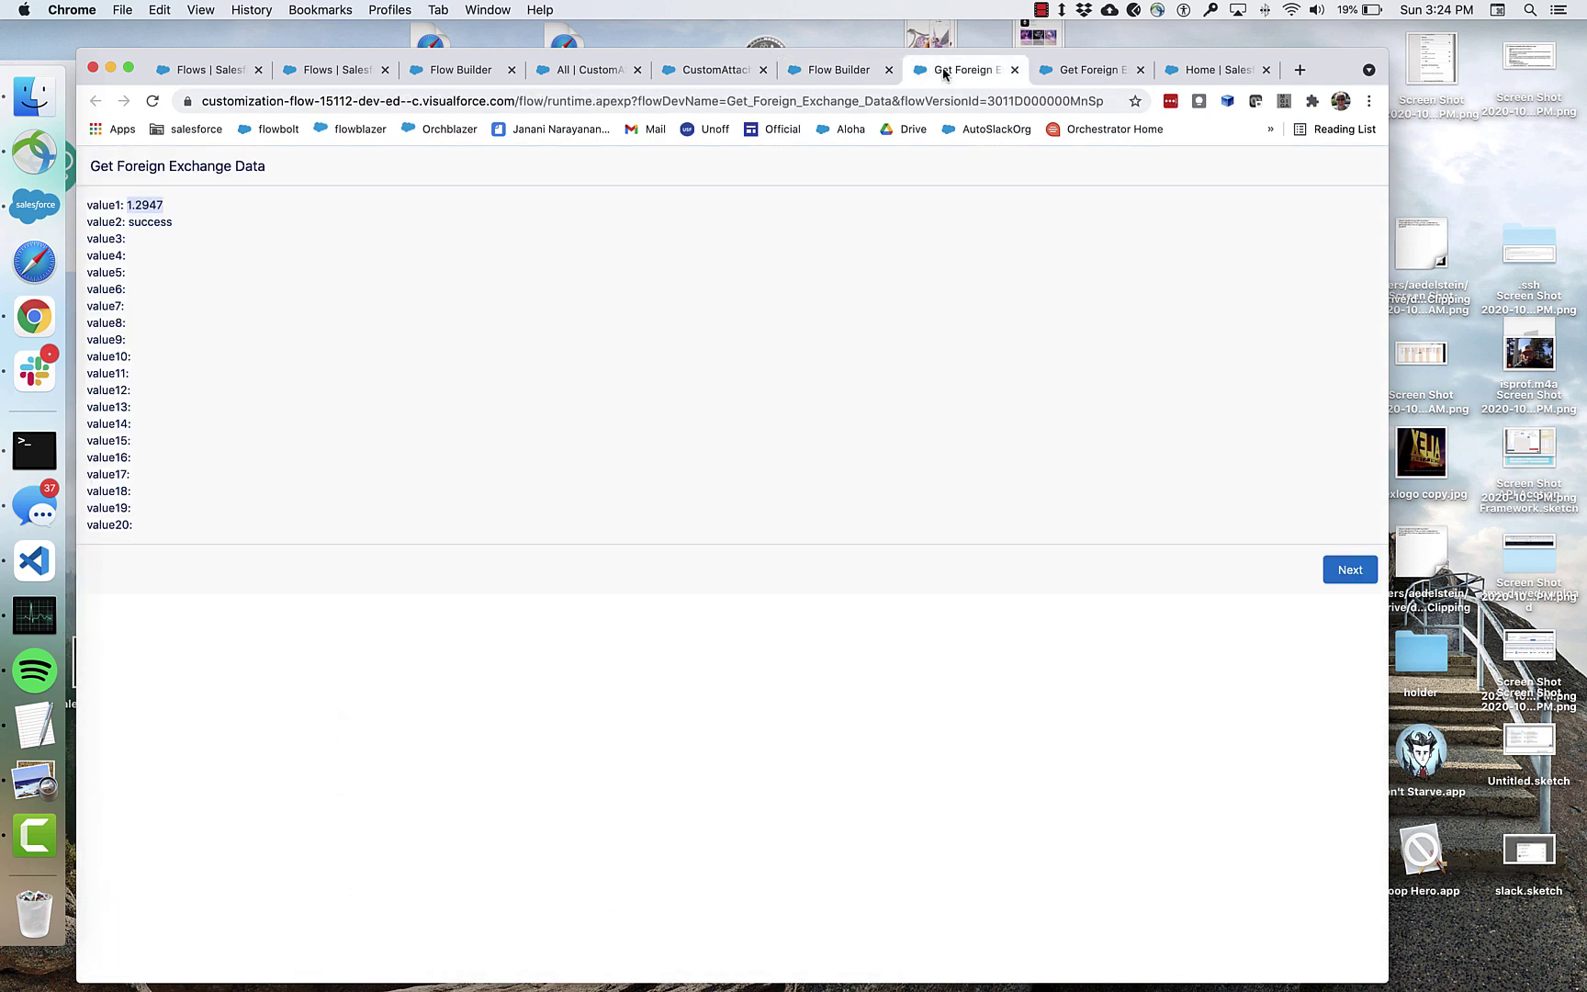
# Advance the run to its final screen and select the two returned record IDs.
pyautogui.click(1344, 570)
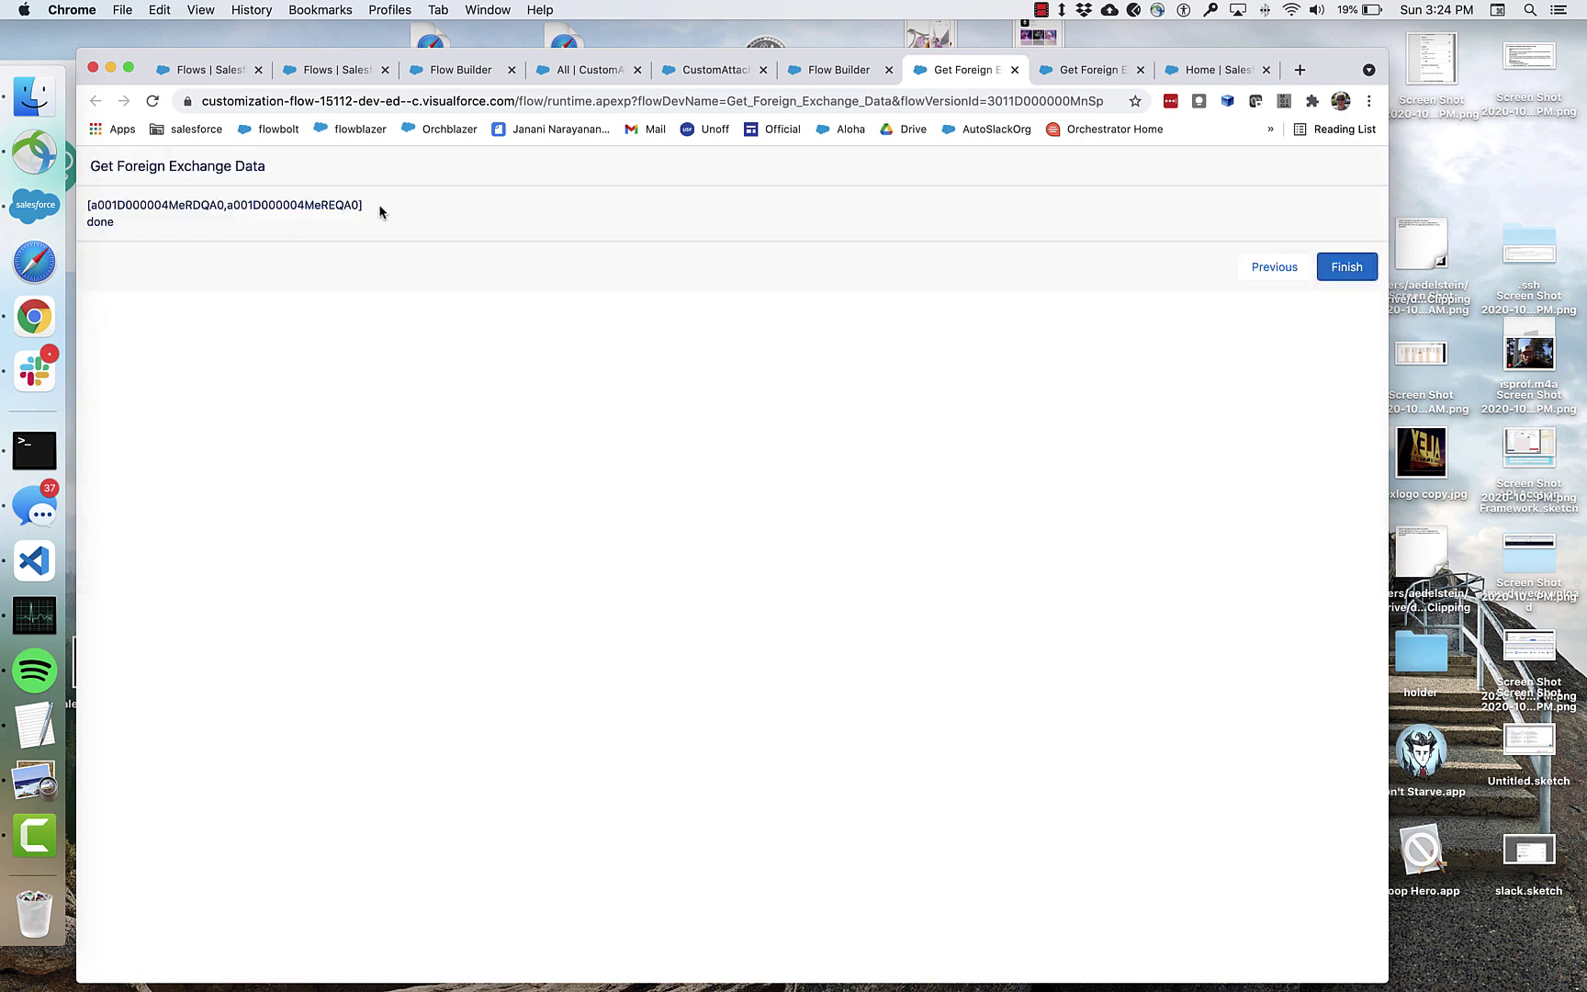
pyautogui.moveTo(380, 210); pyautogui.dragTo(108, 195)
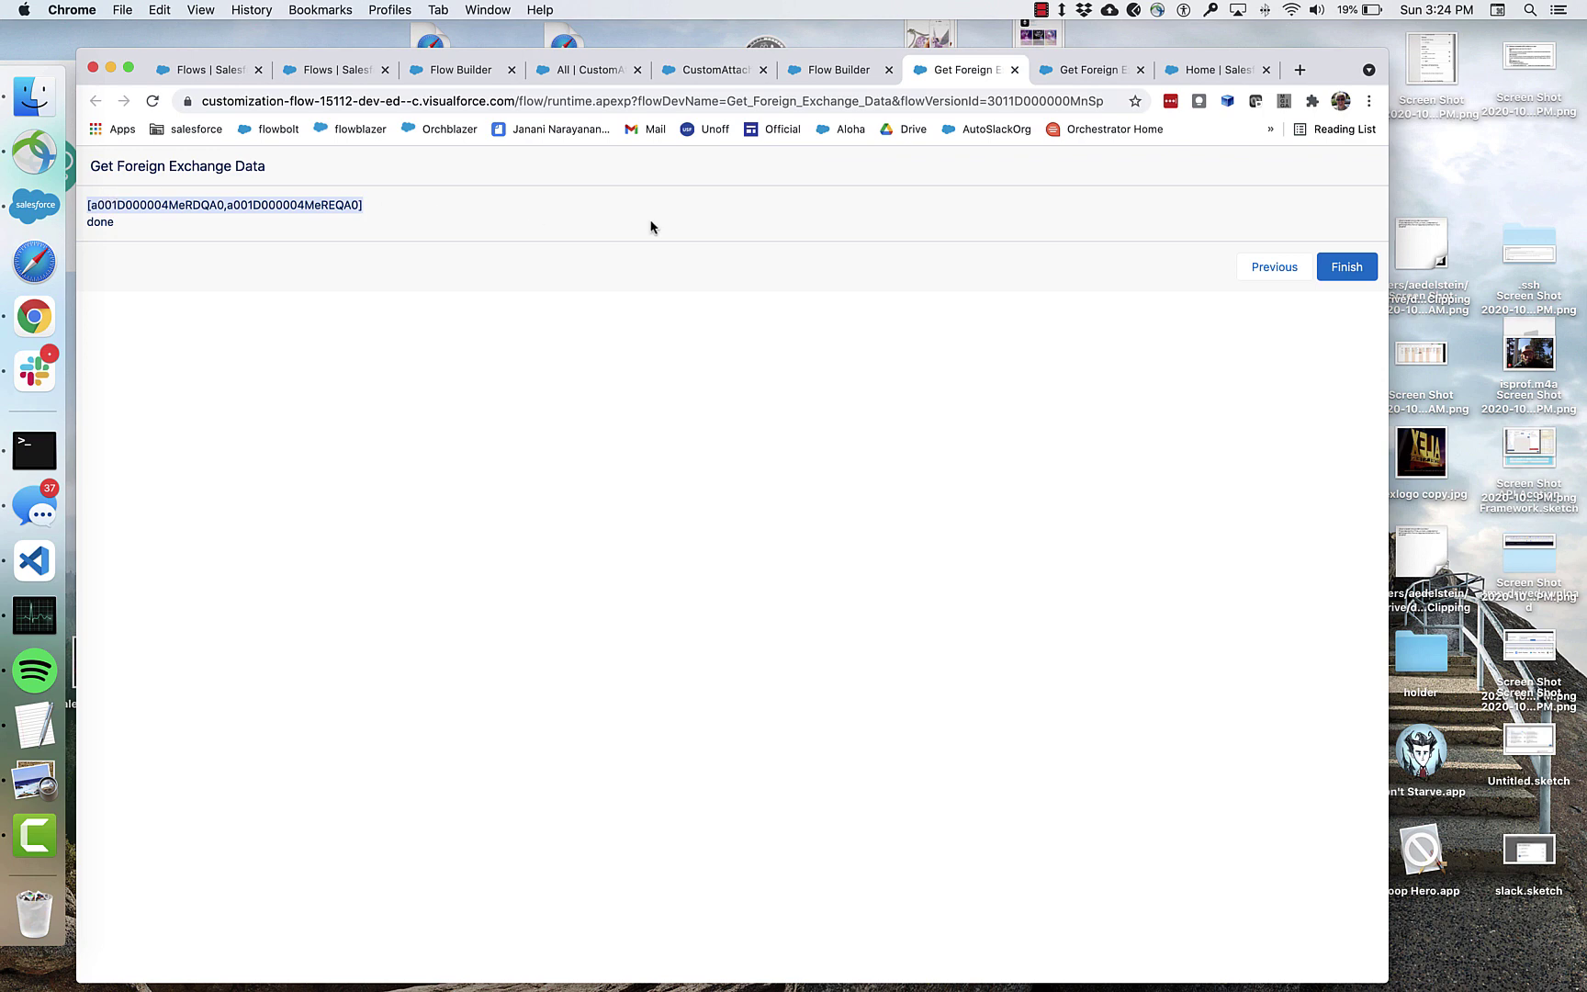
# Reload the CustomAttachments list to show MyFile1 and MyFile2.
pyautogui.click(576, 71)
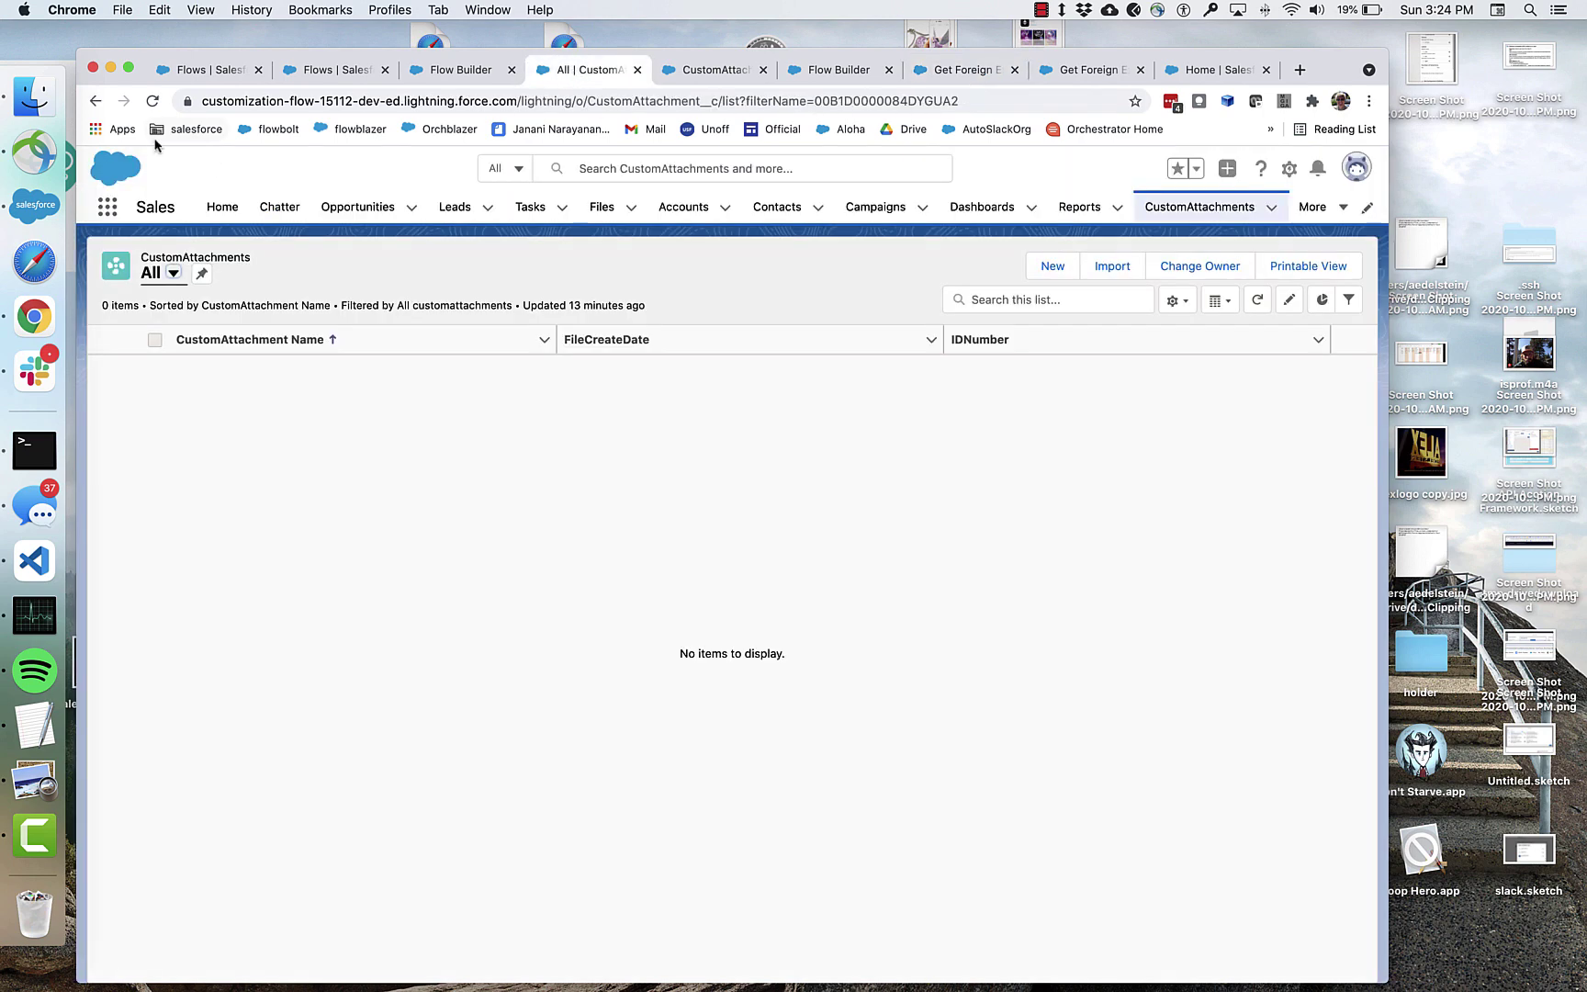
pyautogui.click(152, 102)
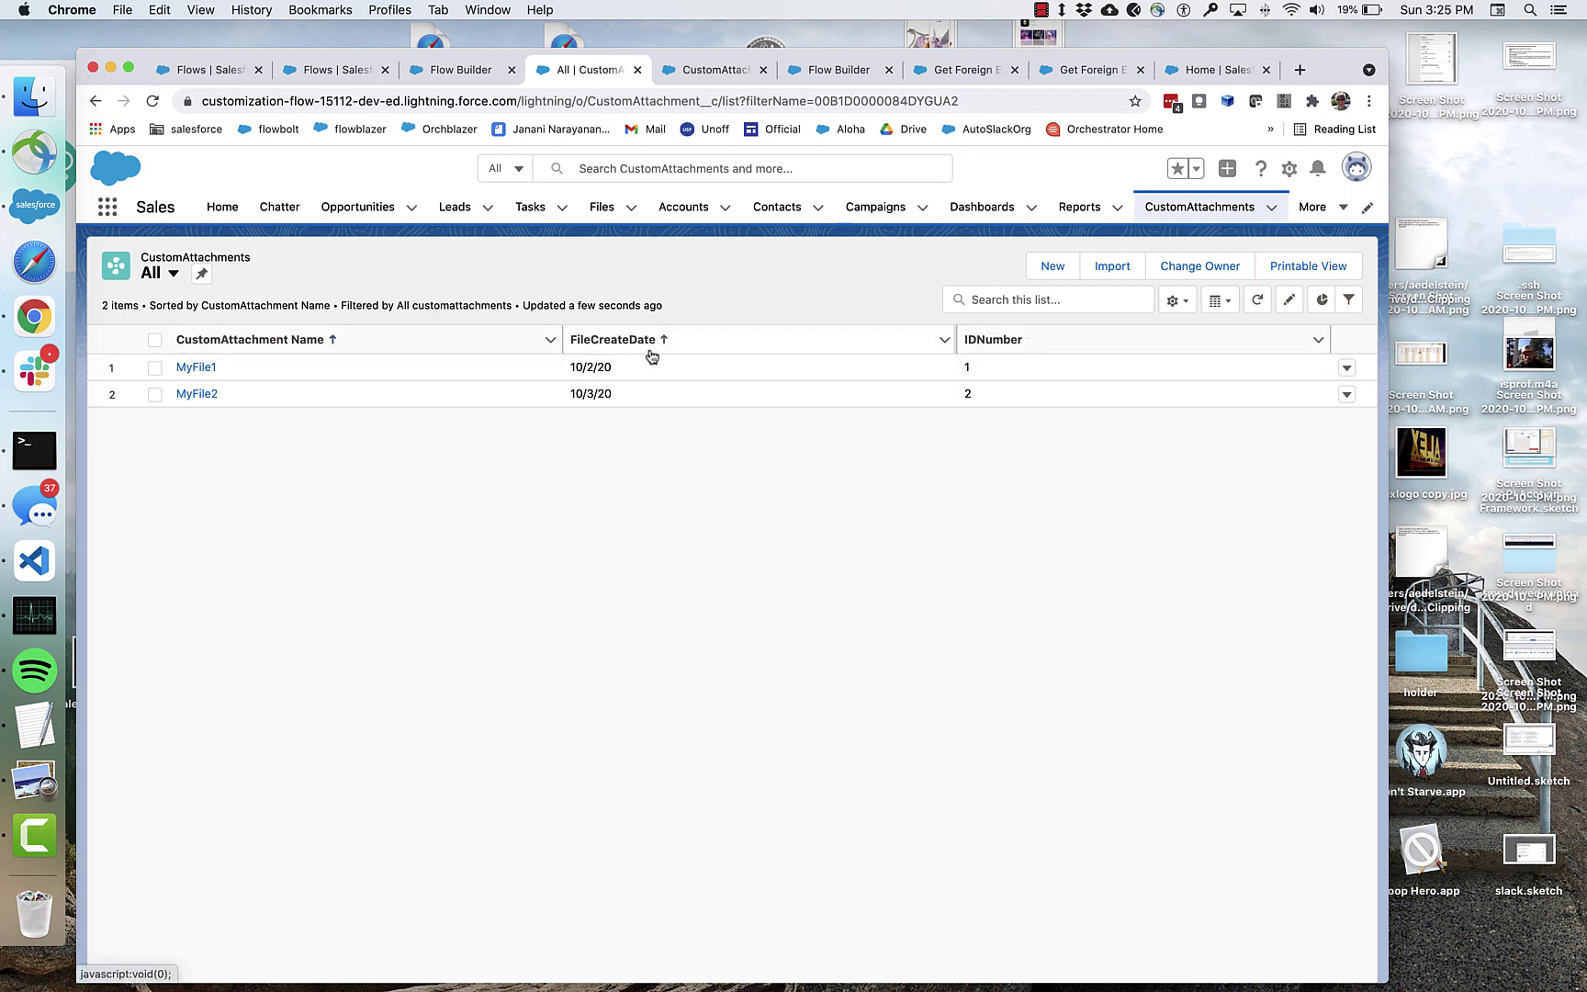
# Inspect the AttachmentJSONArray text template in Get Foreign Exchange Data and close it unchanged.
pyautogui.click(468, 74)
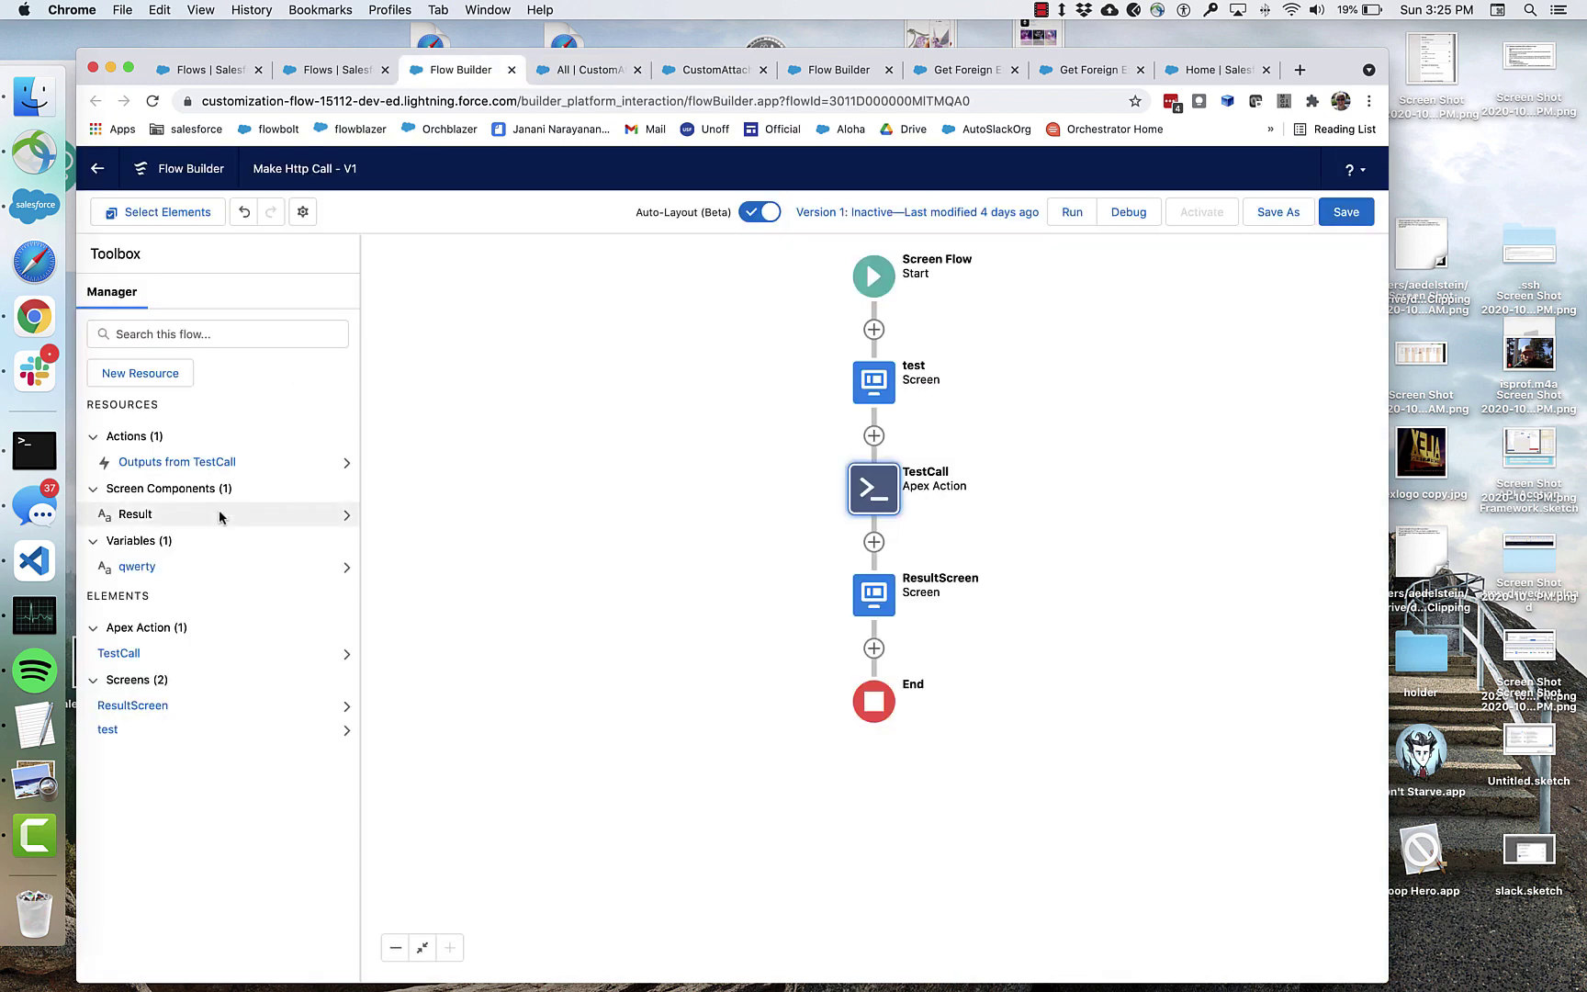
pyautogui.click(836, 72)
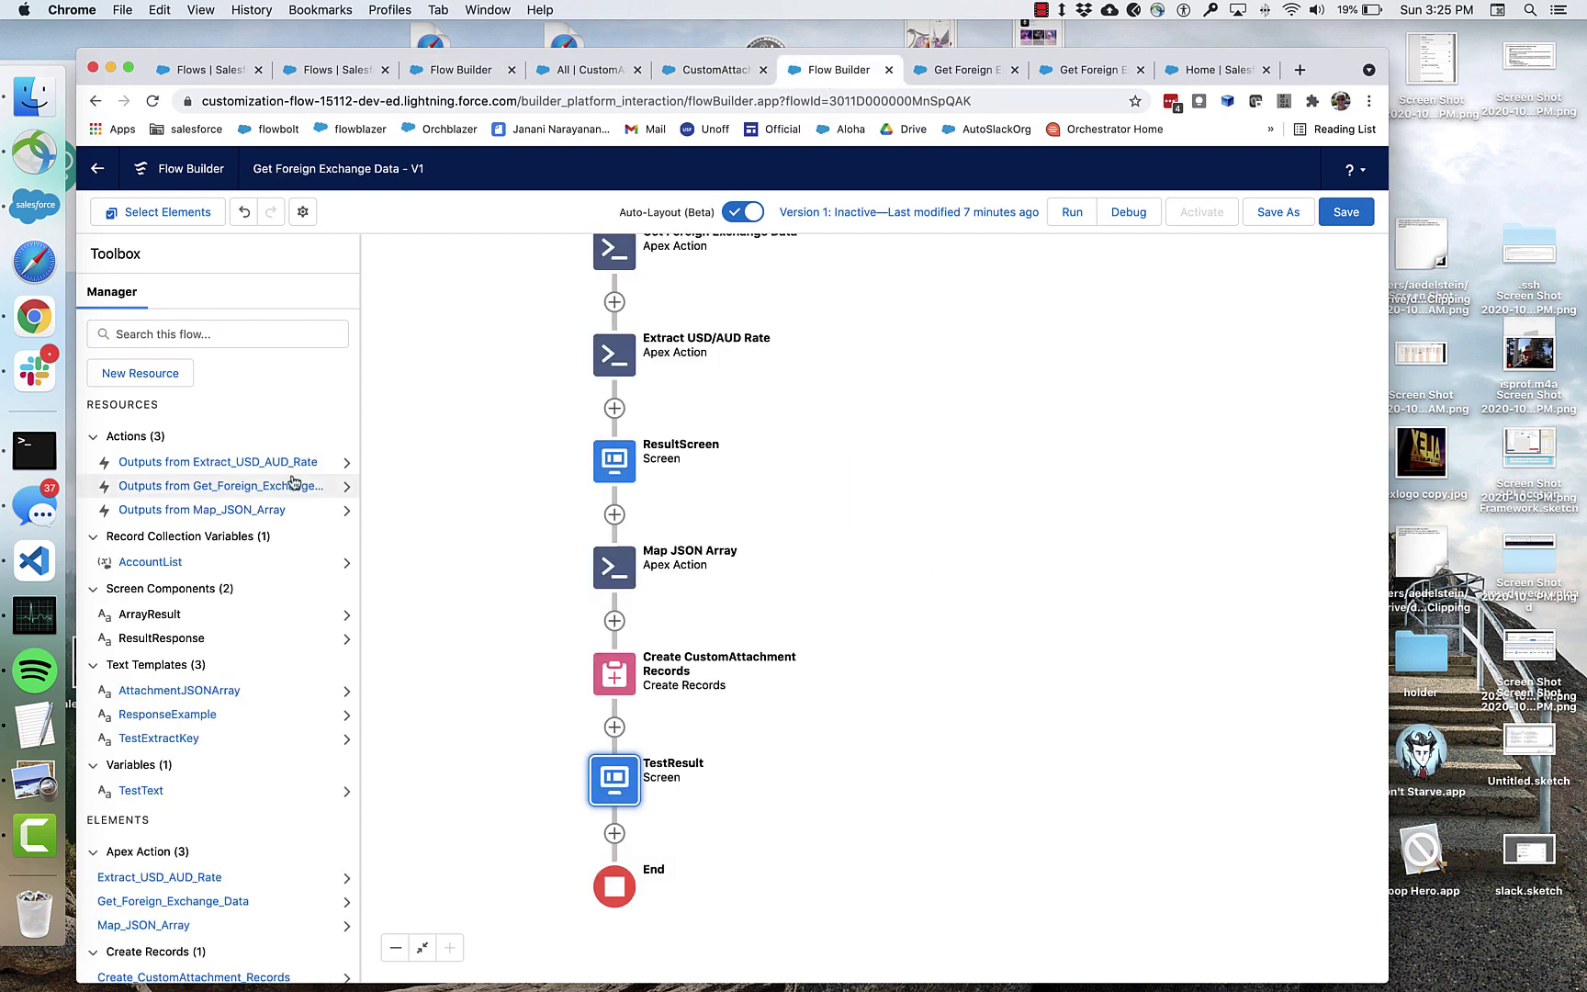
pyautogui.click(184, 693)
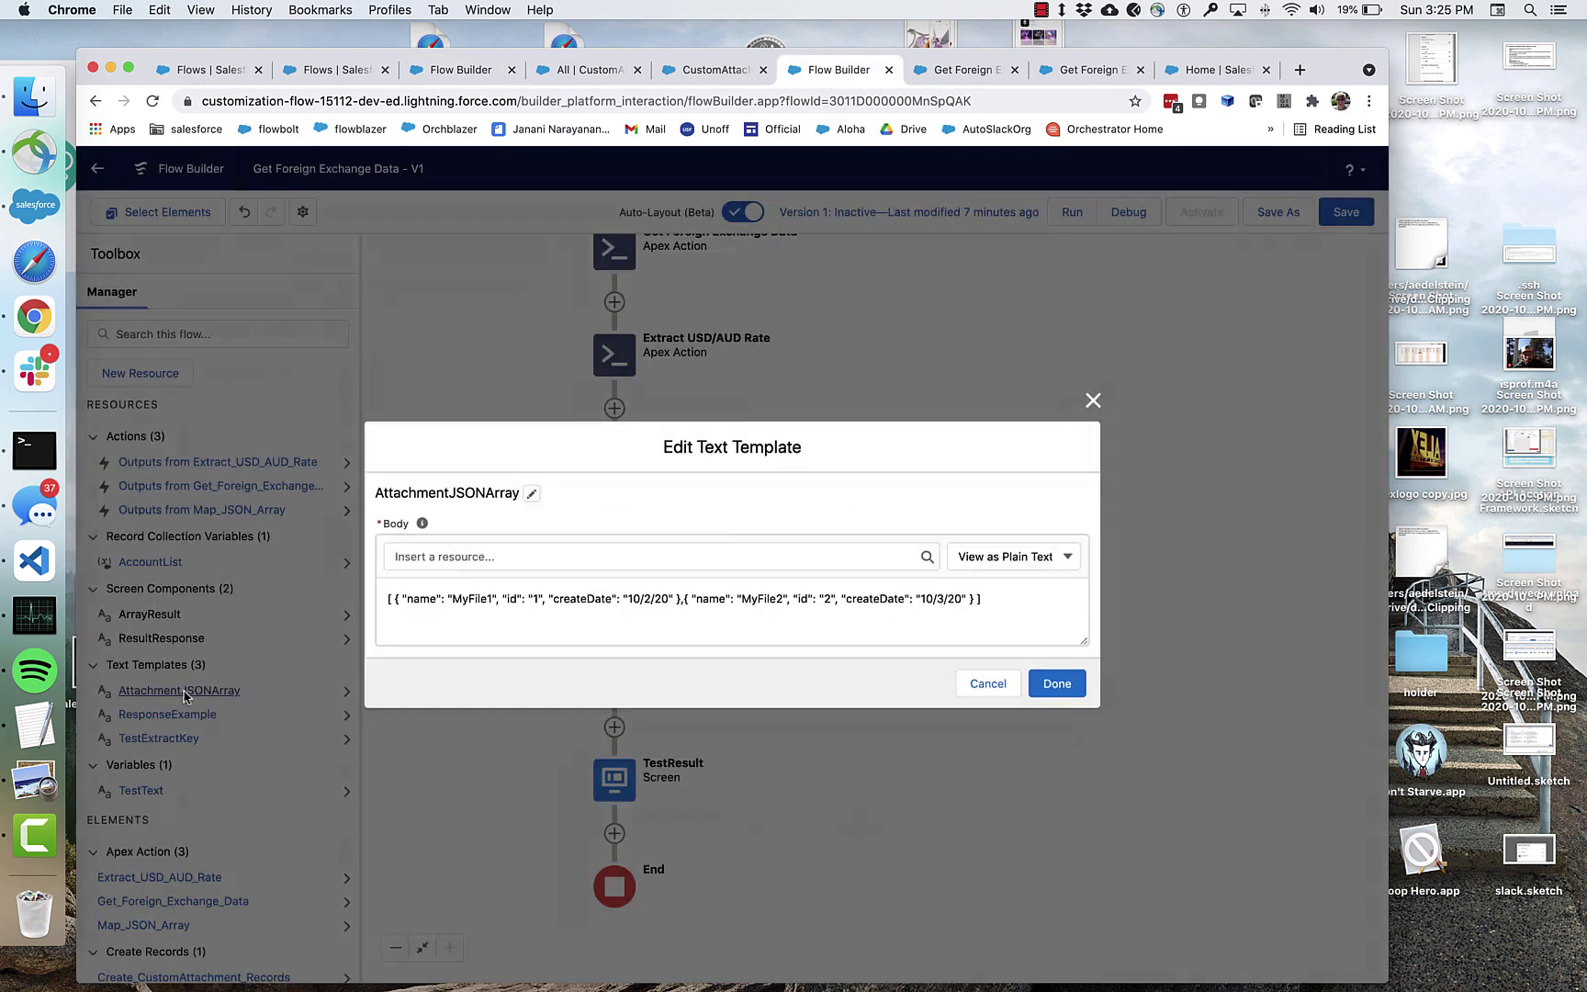
pyautogui.click(1094, 401)
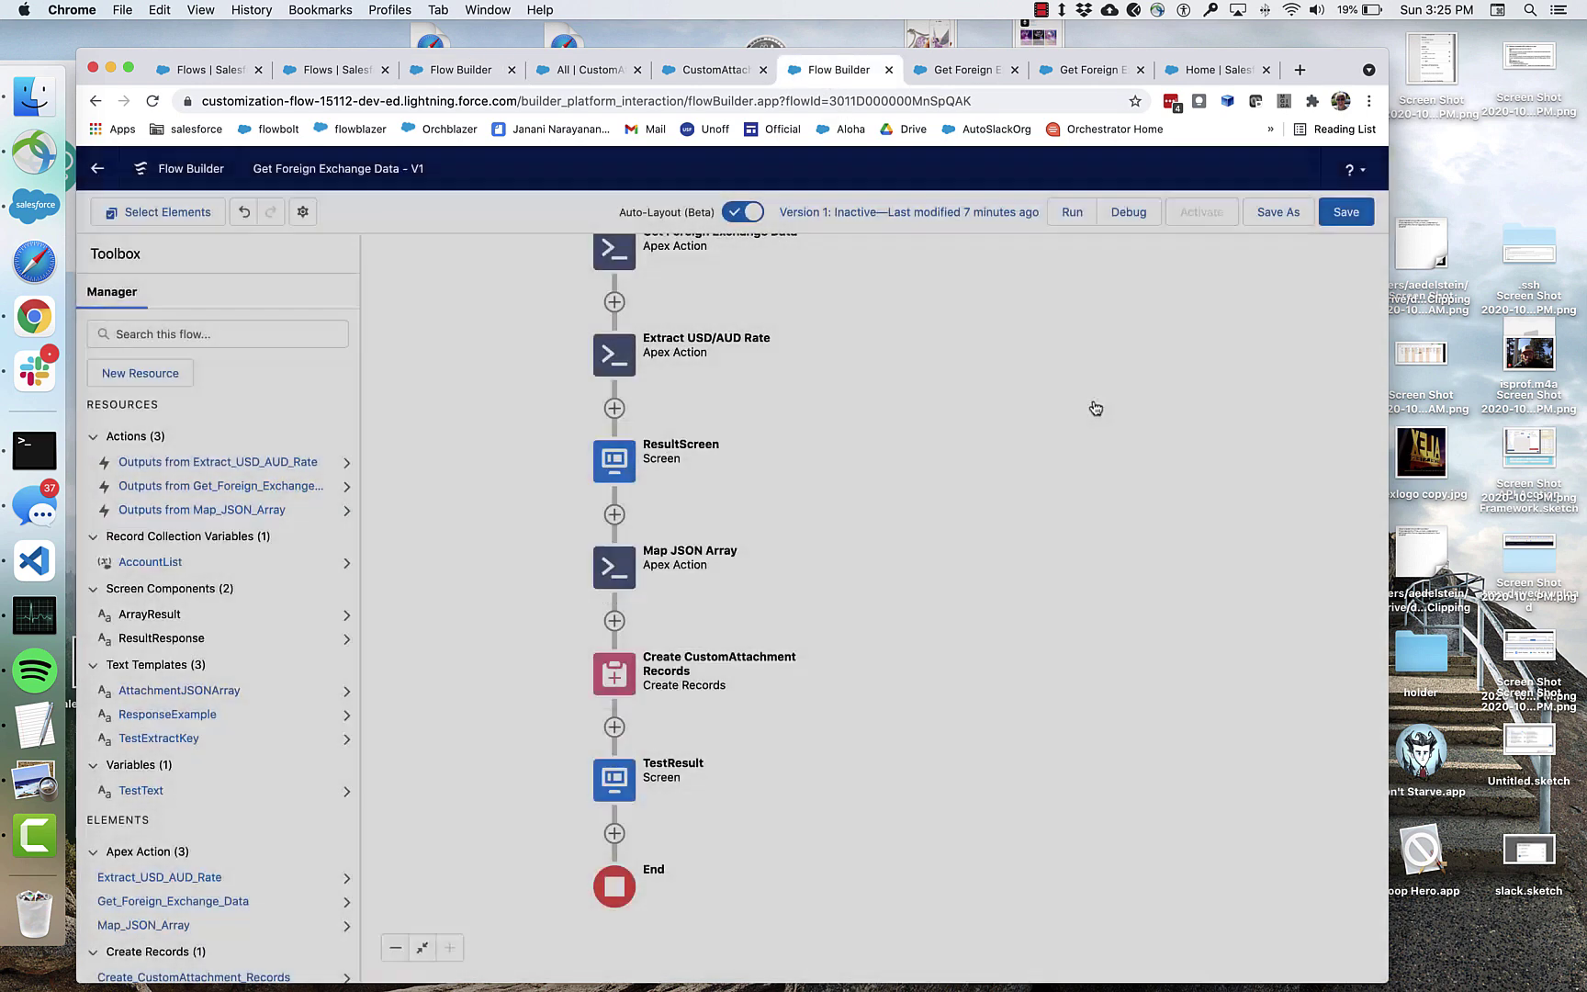
pyautogui.scroll(2, 964, 364)
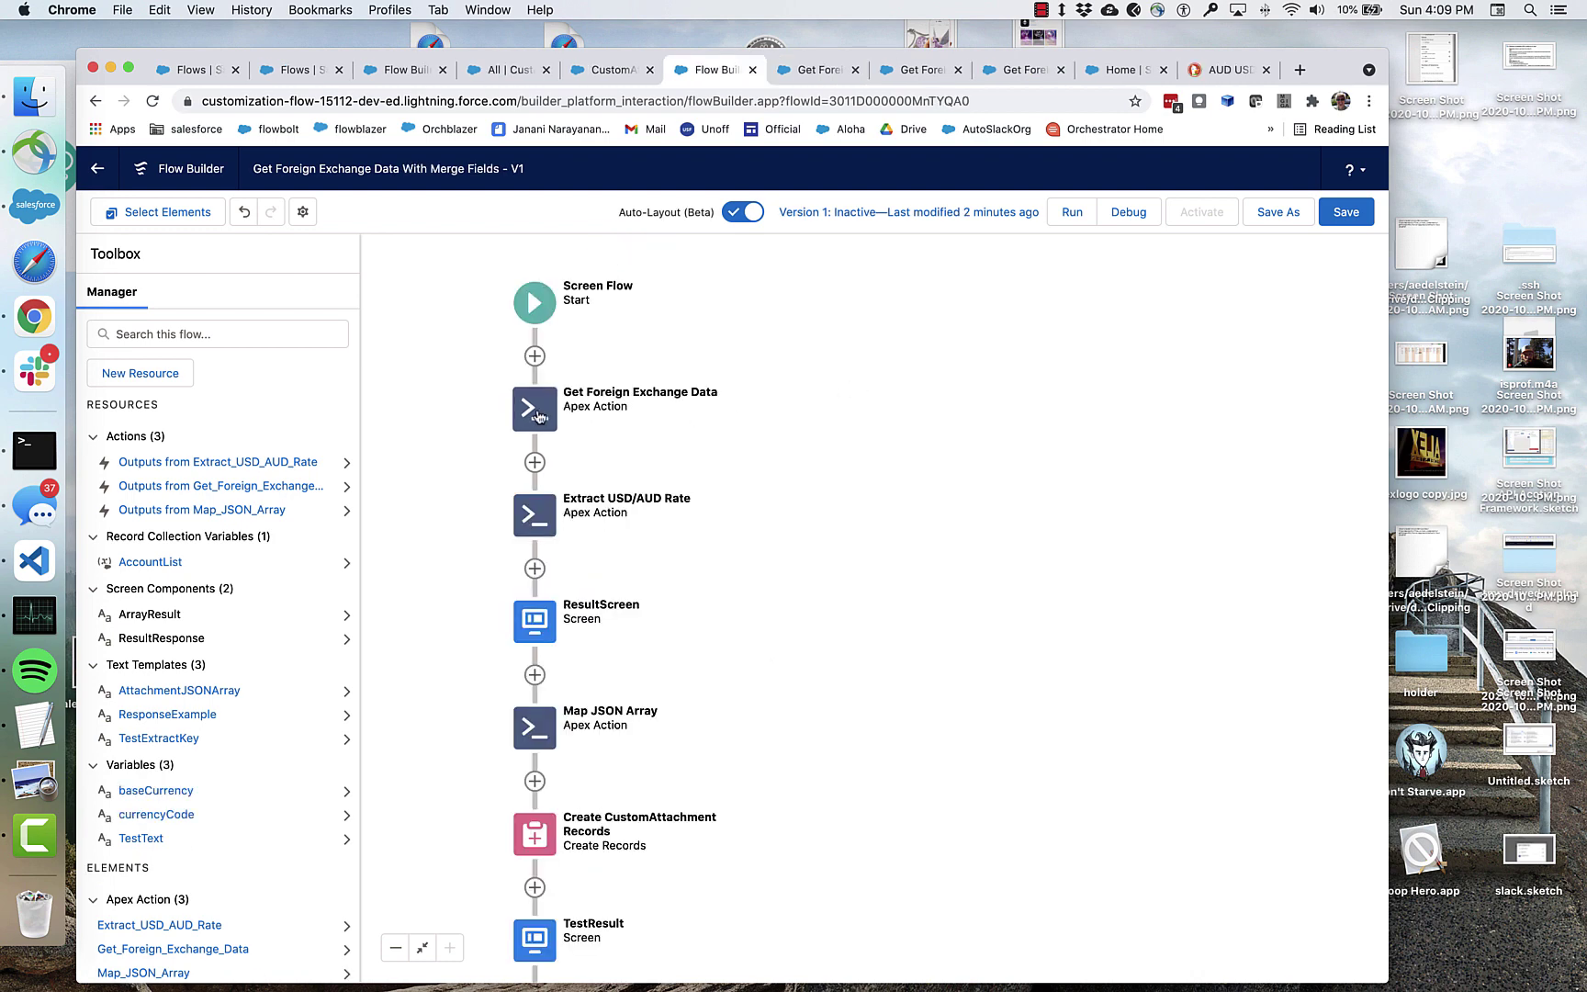
# Replace USD at the end of the exchange-rate request URL with {!baseCurrency}.
pyautogui.doubleClick(538, 417)
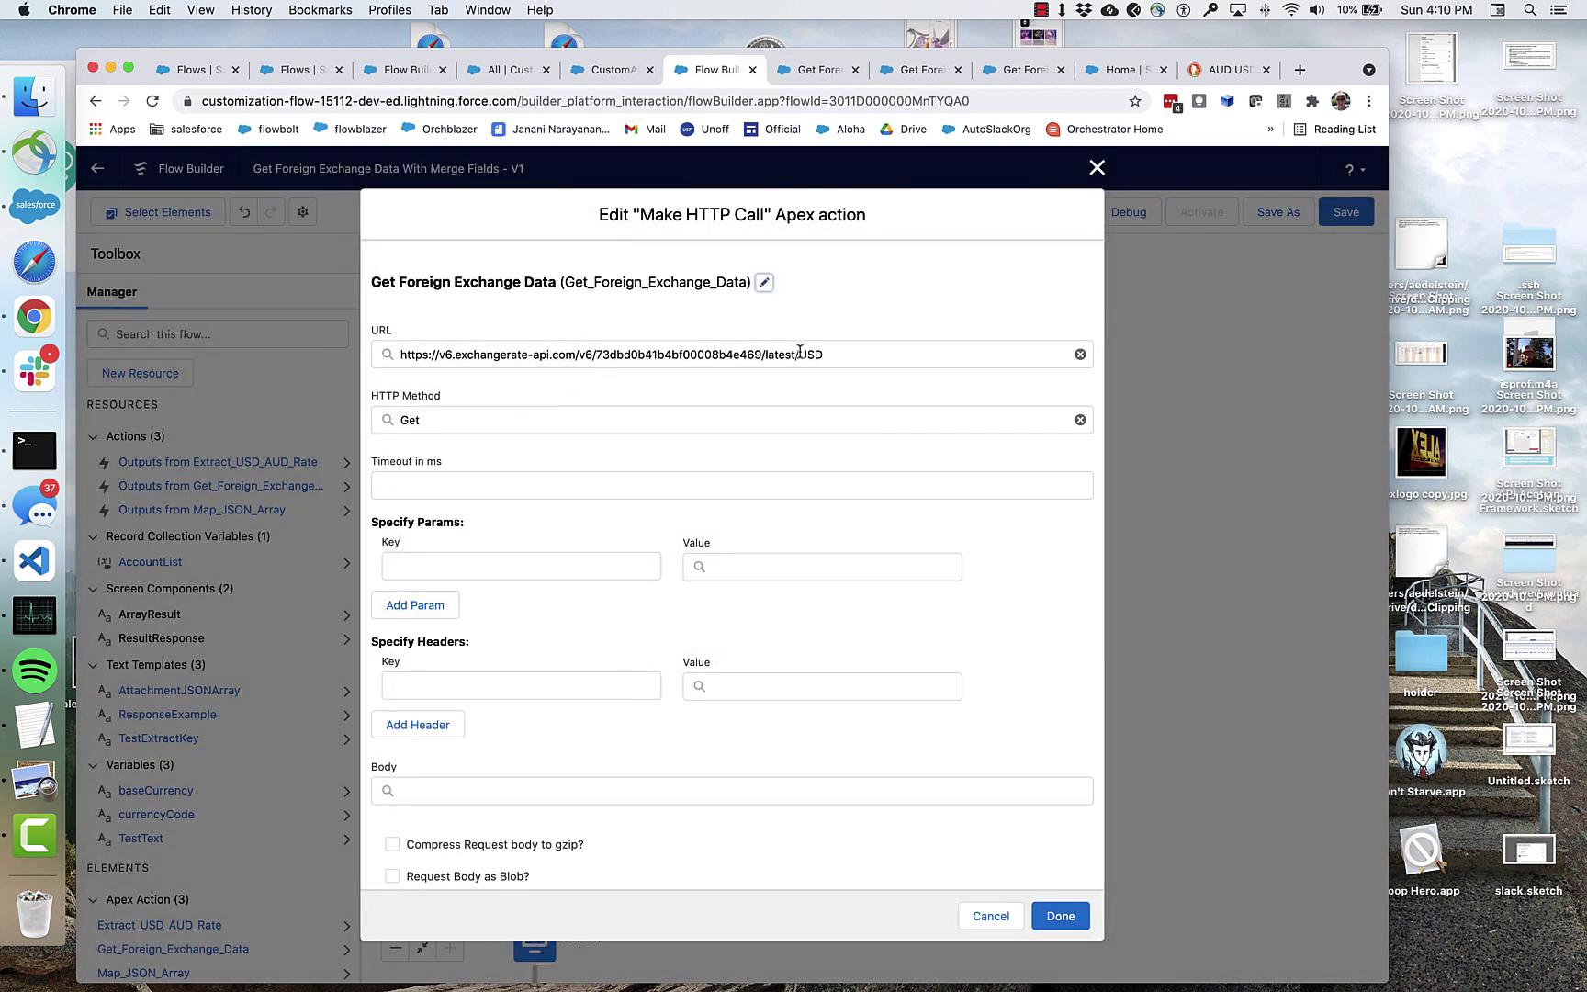
pyautogui.moveTo(800, 354); pyautogui.dragTo(839, 353)
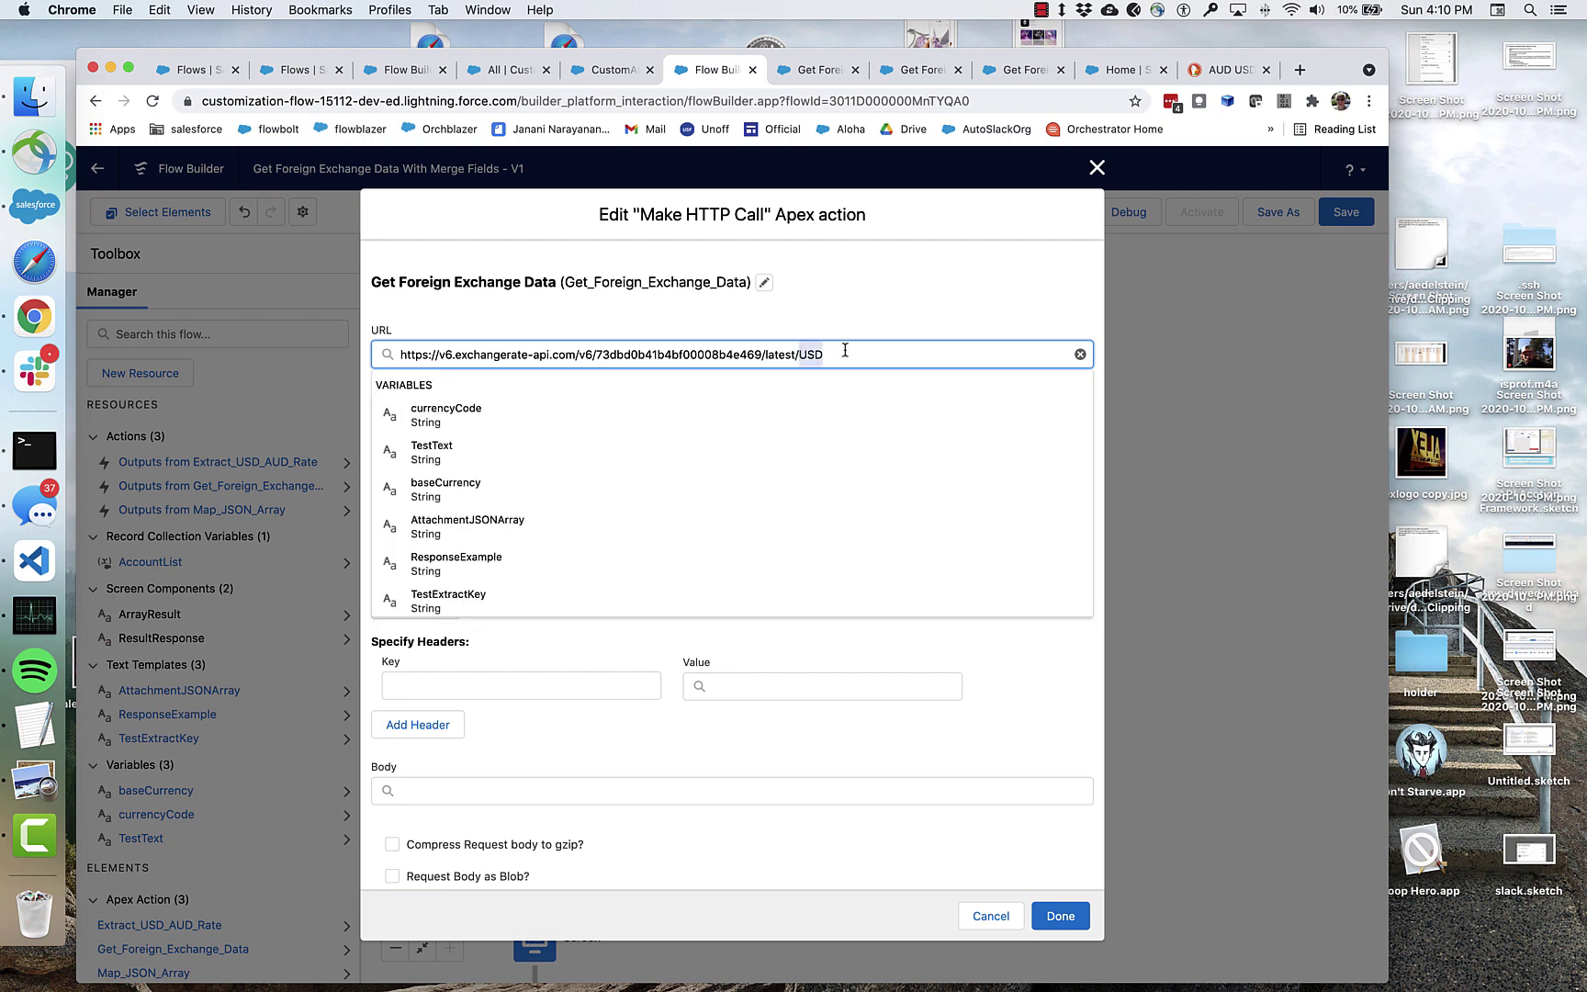
pyautogui.write('{')
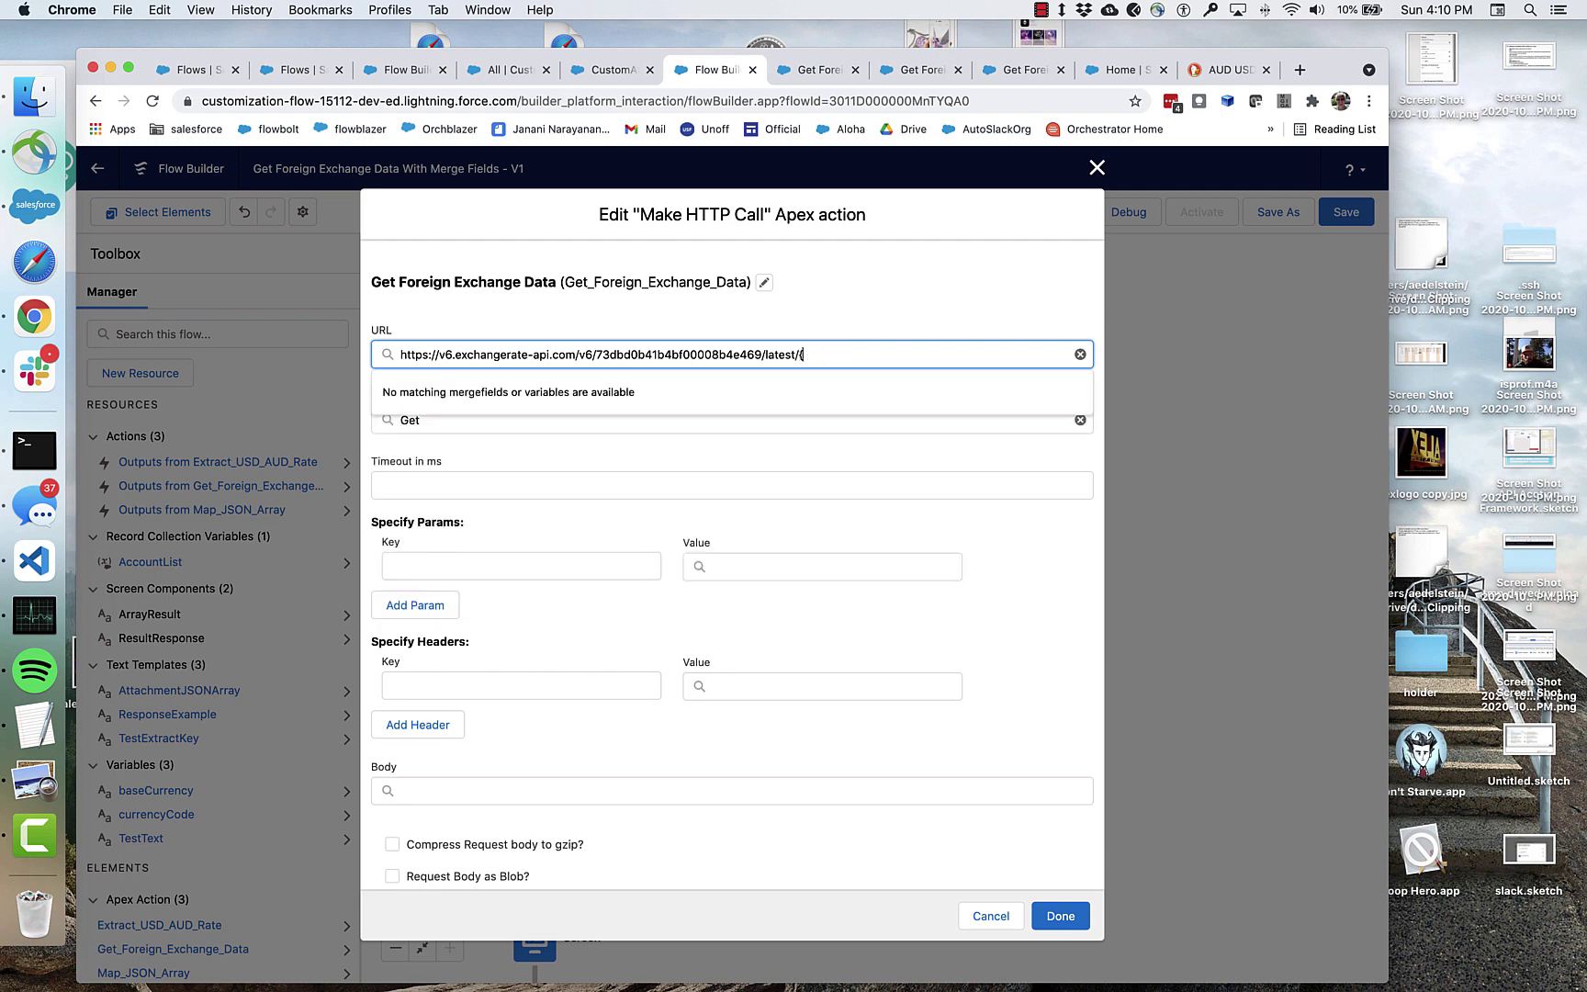
pyautogui.write('!baseCurrency')
pyautogui.click(932, 313)
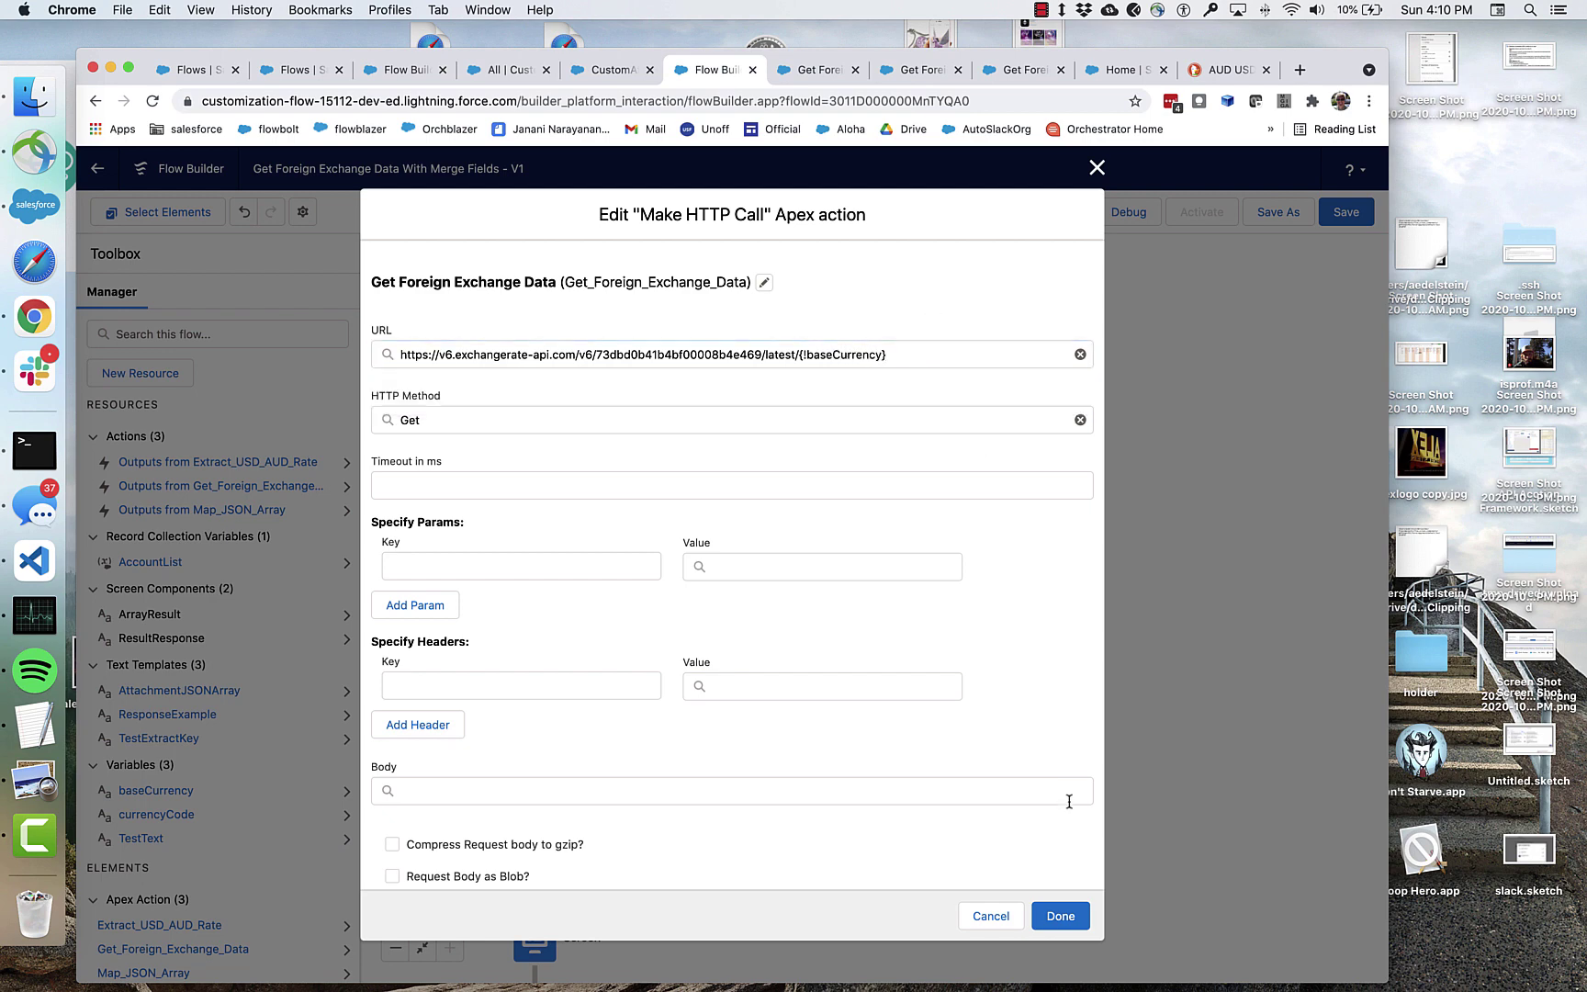
pyautogui.click(1060, 917)
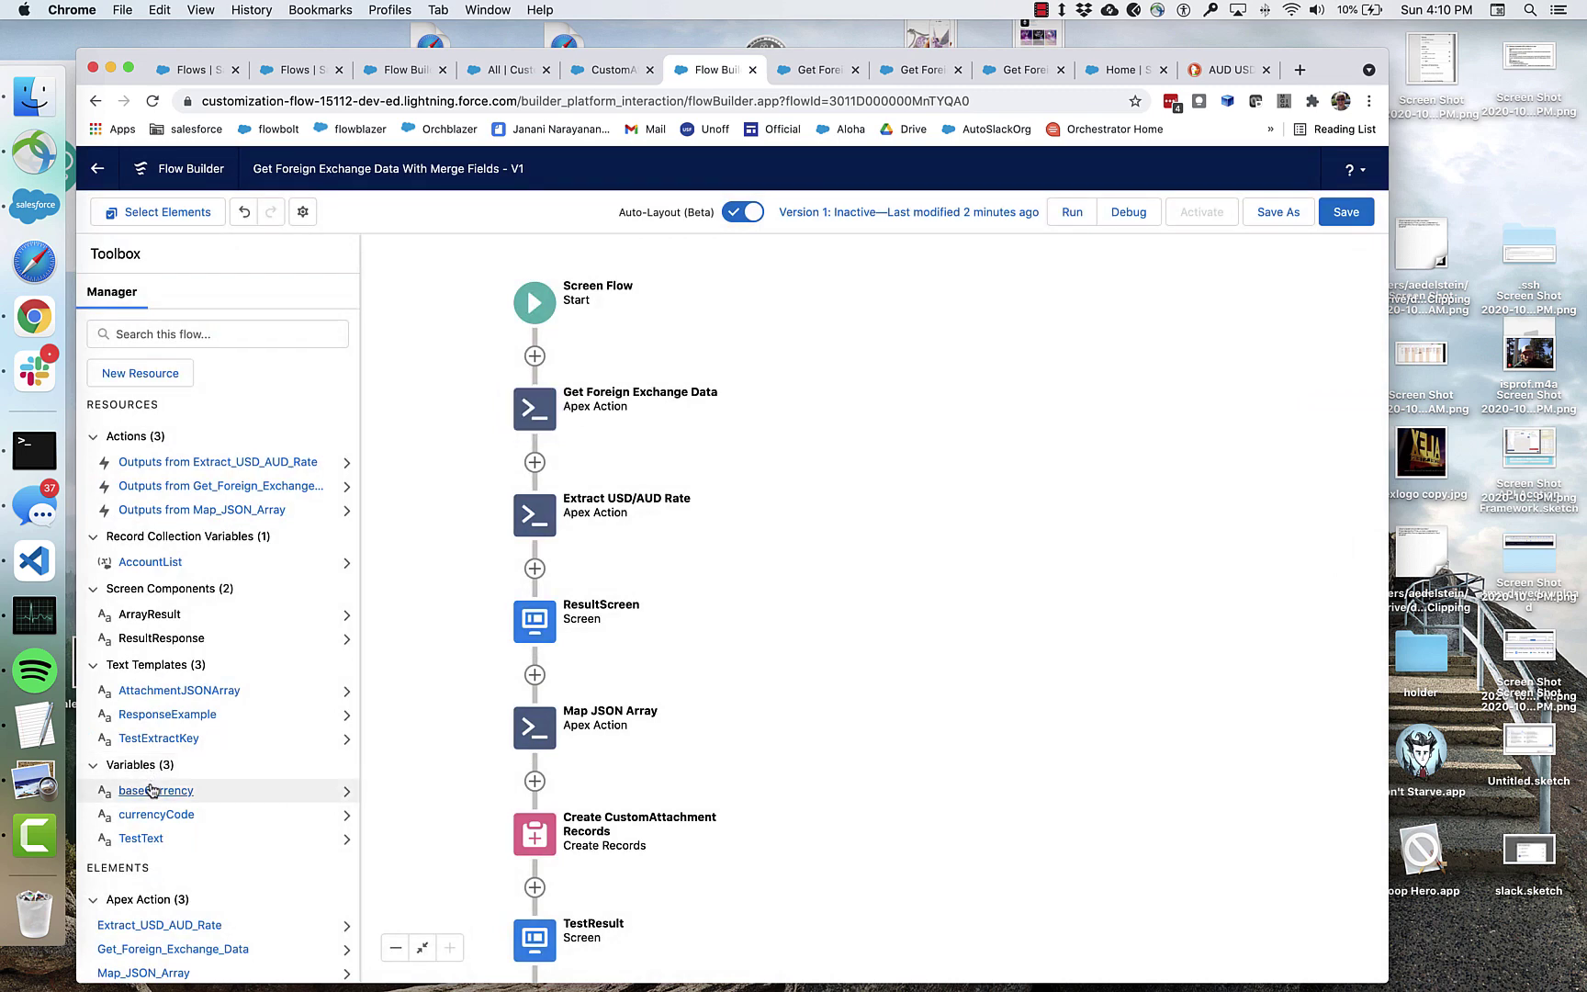
# Confirm the baseCurrency variable's default value is GBP.
pyautogui.click(153, 789)
pyautogui.doubleClick(412, 588)
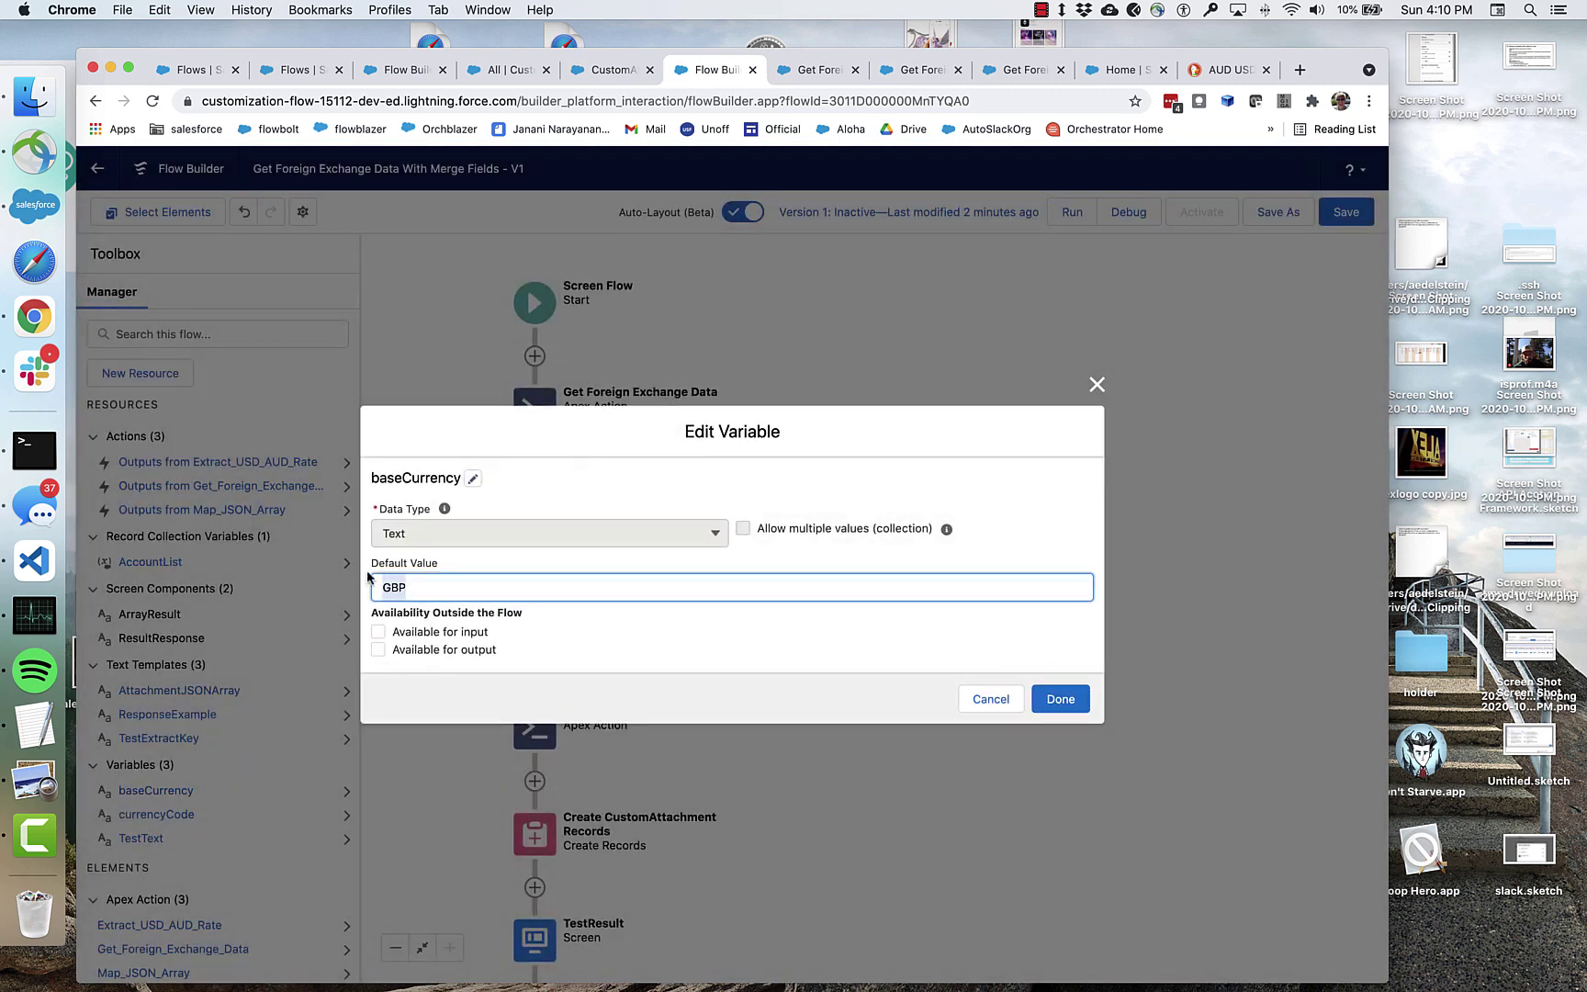
pyautogui.click(1062, 701)
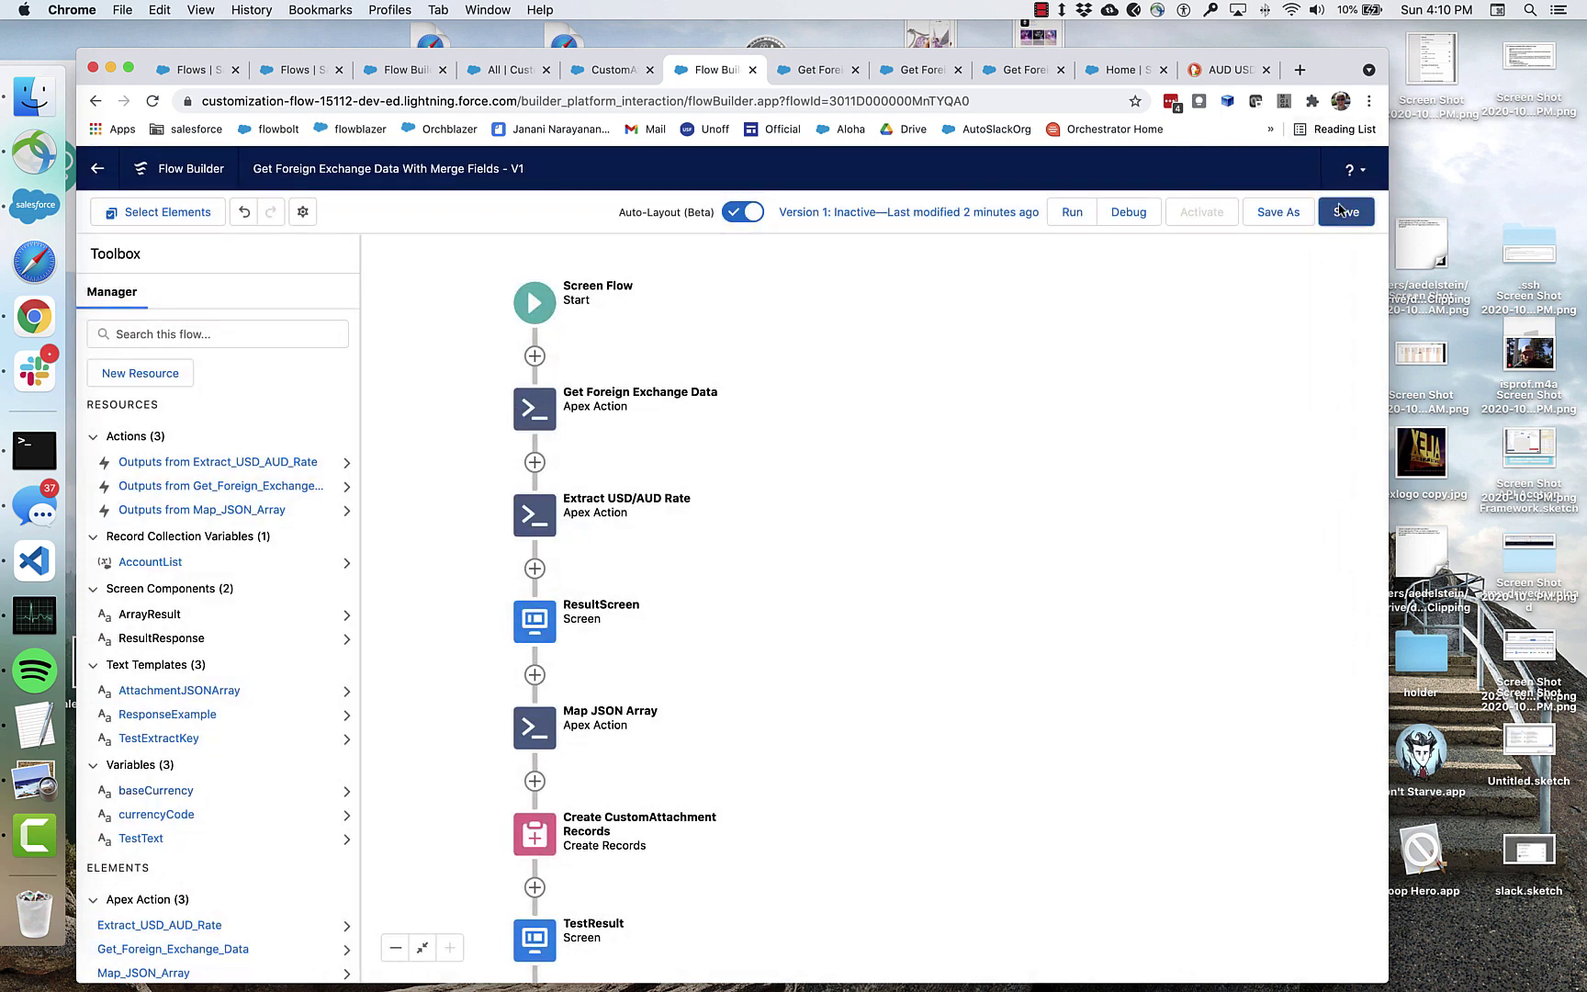
# Save and run the merge-field flow, getting value1 1.8290 and value2 success.
pyautogui.click(1341, 209)
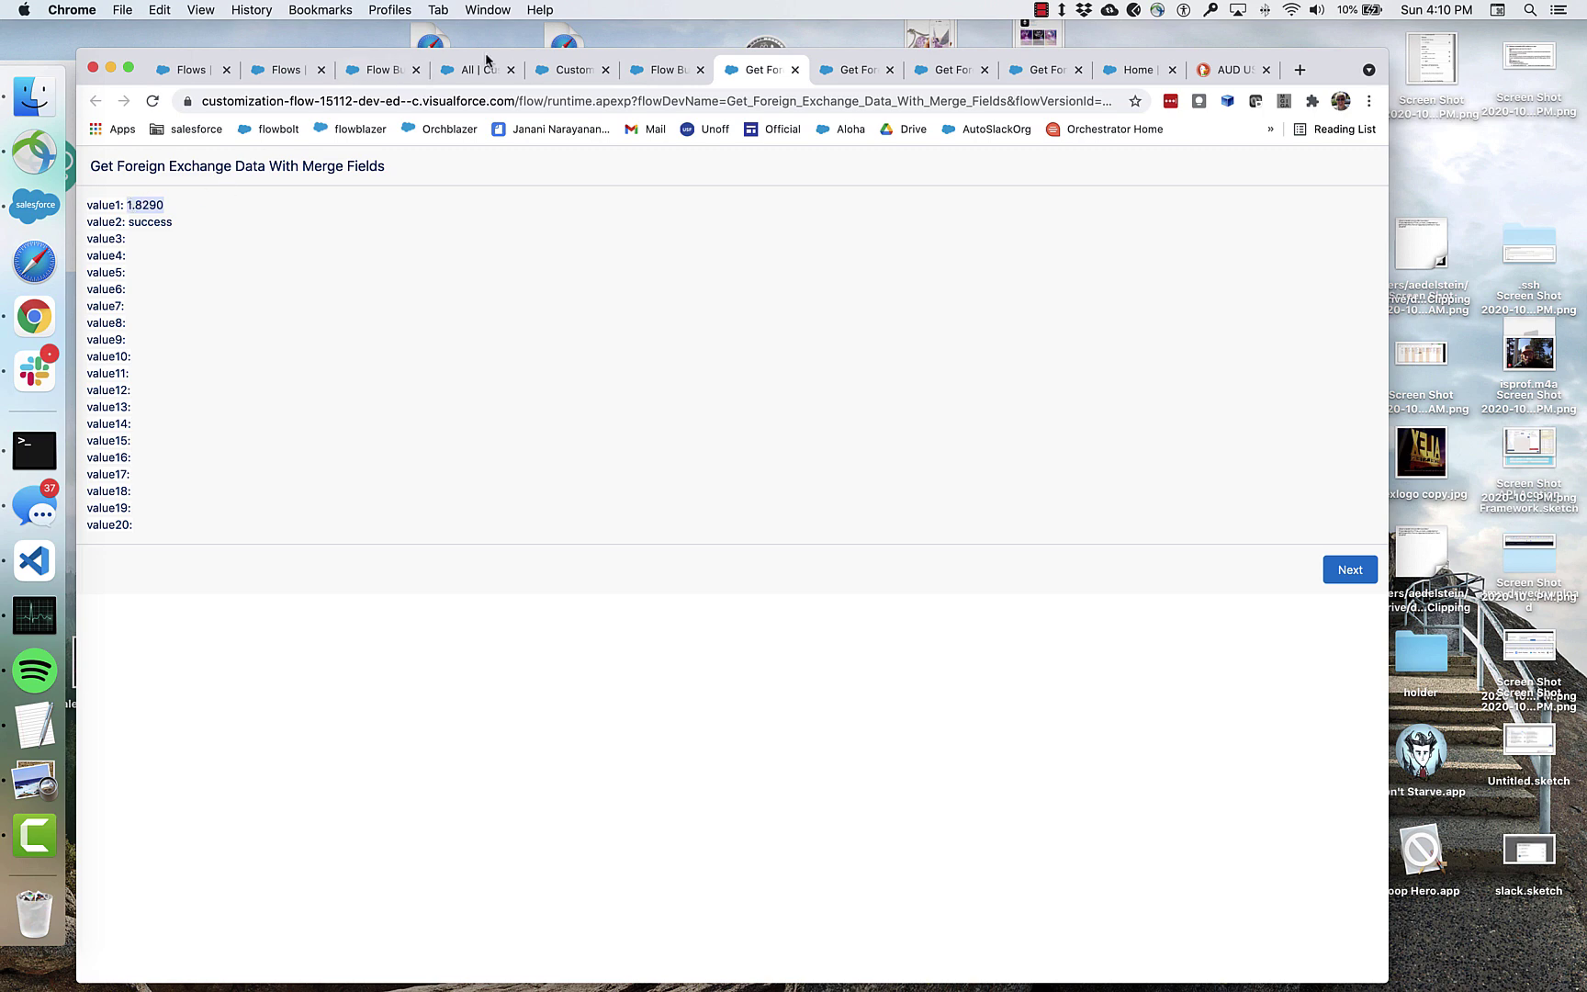
pyautogui.click(662, 70)
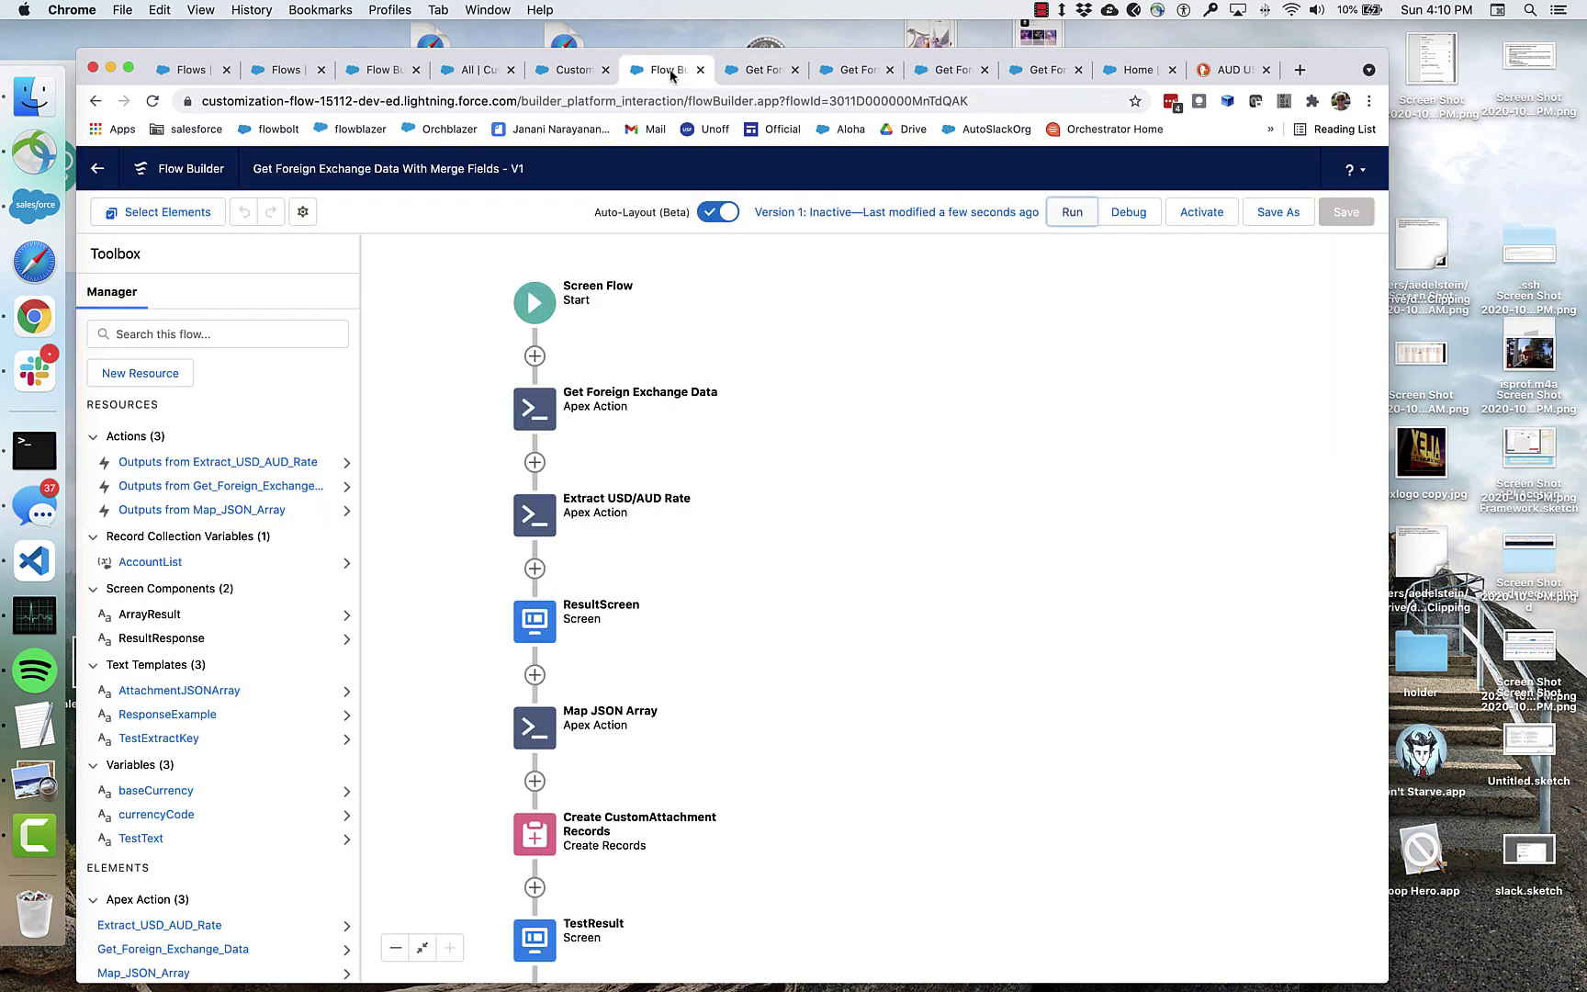
# Open the Get Foreign Exchange Data HTTP call and review its {!baseCurrency} request URL.
pyautogui.click(535, 409)
pyautogui.click(536, 588)
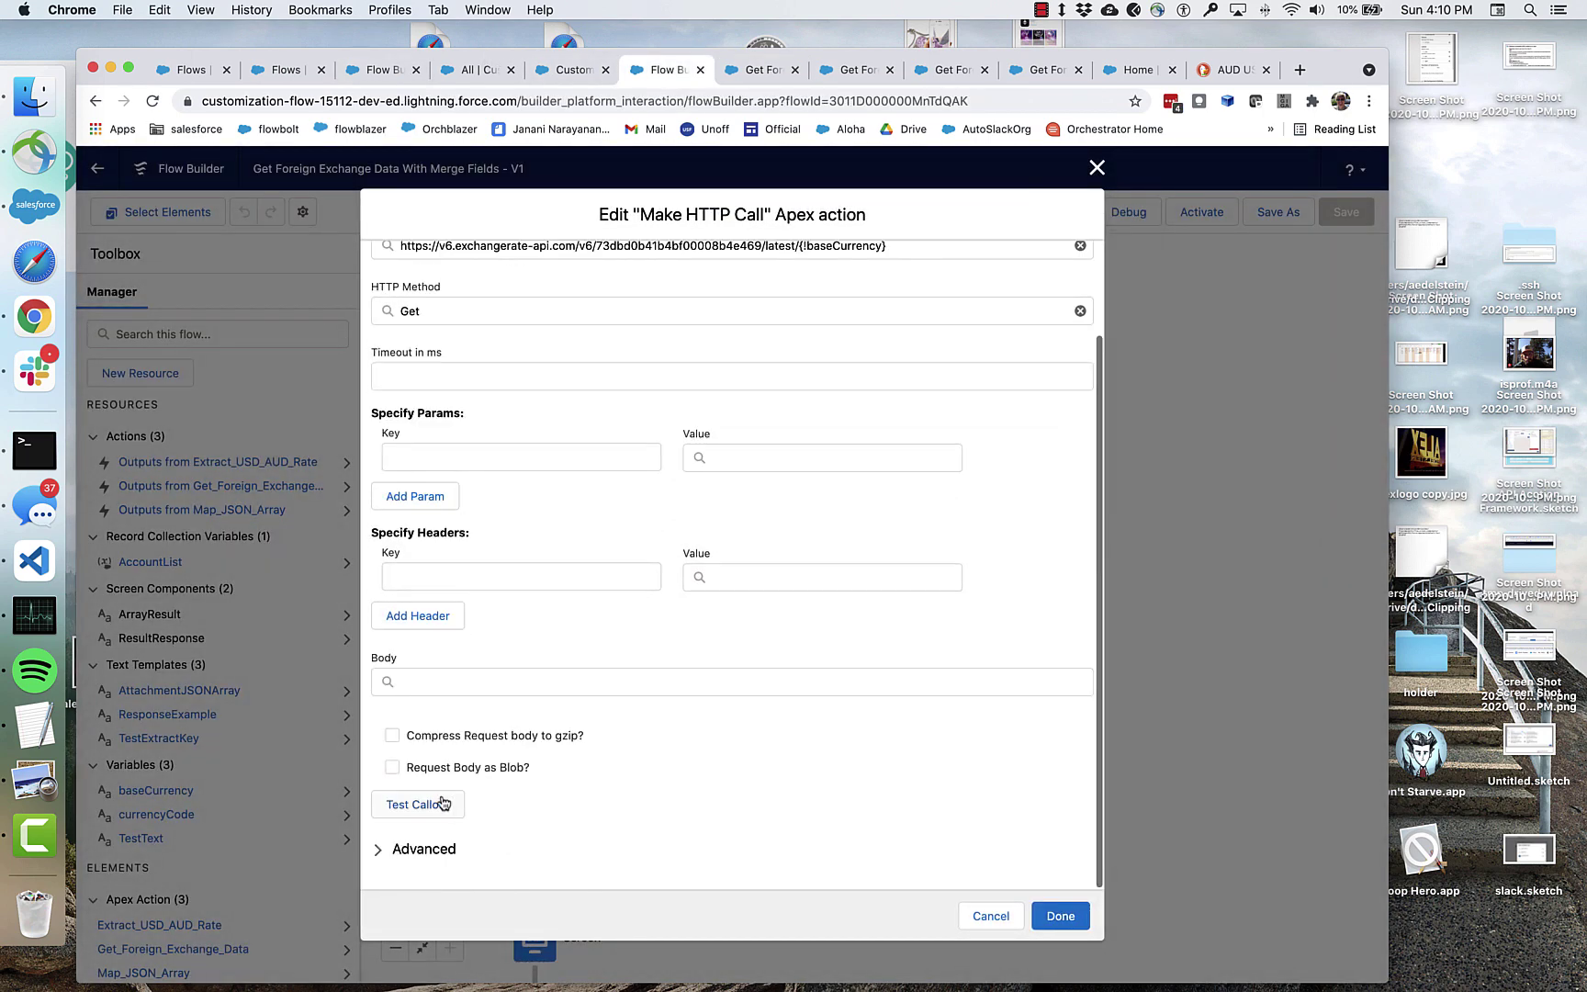
pyautogui.click(900, 250)
pyautogui.scroll(2, 811, 264)
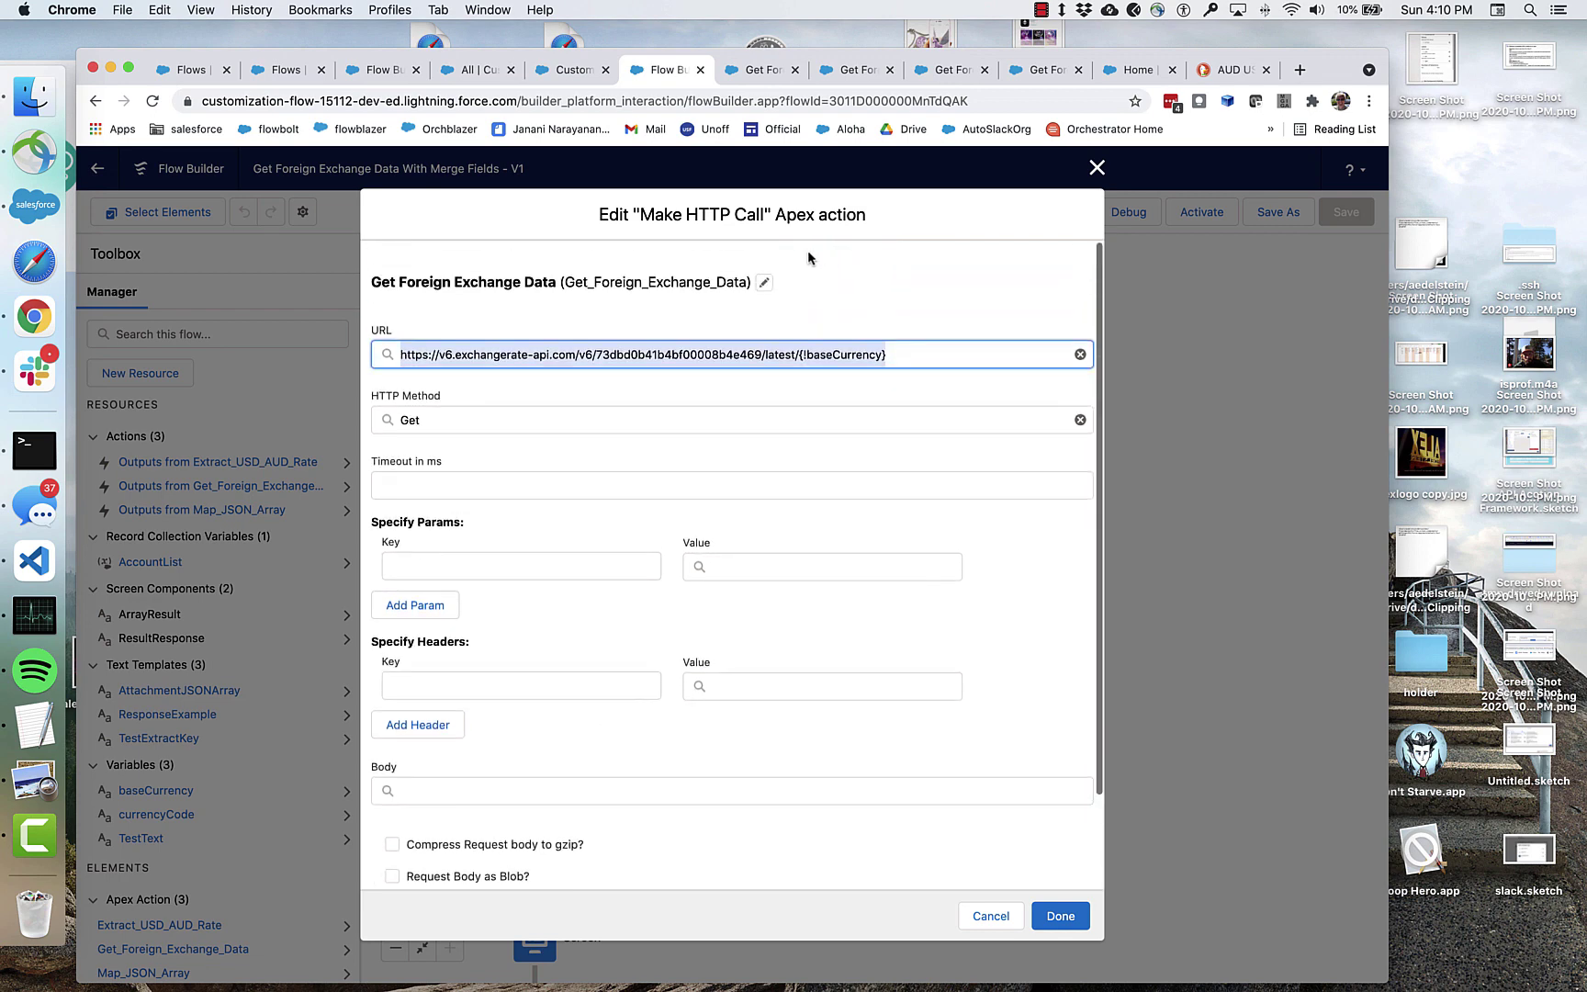
pyautogui.moveTo(885, 355); pyautogui.dragTo(802, 361)
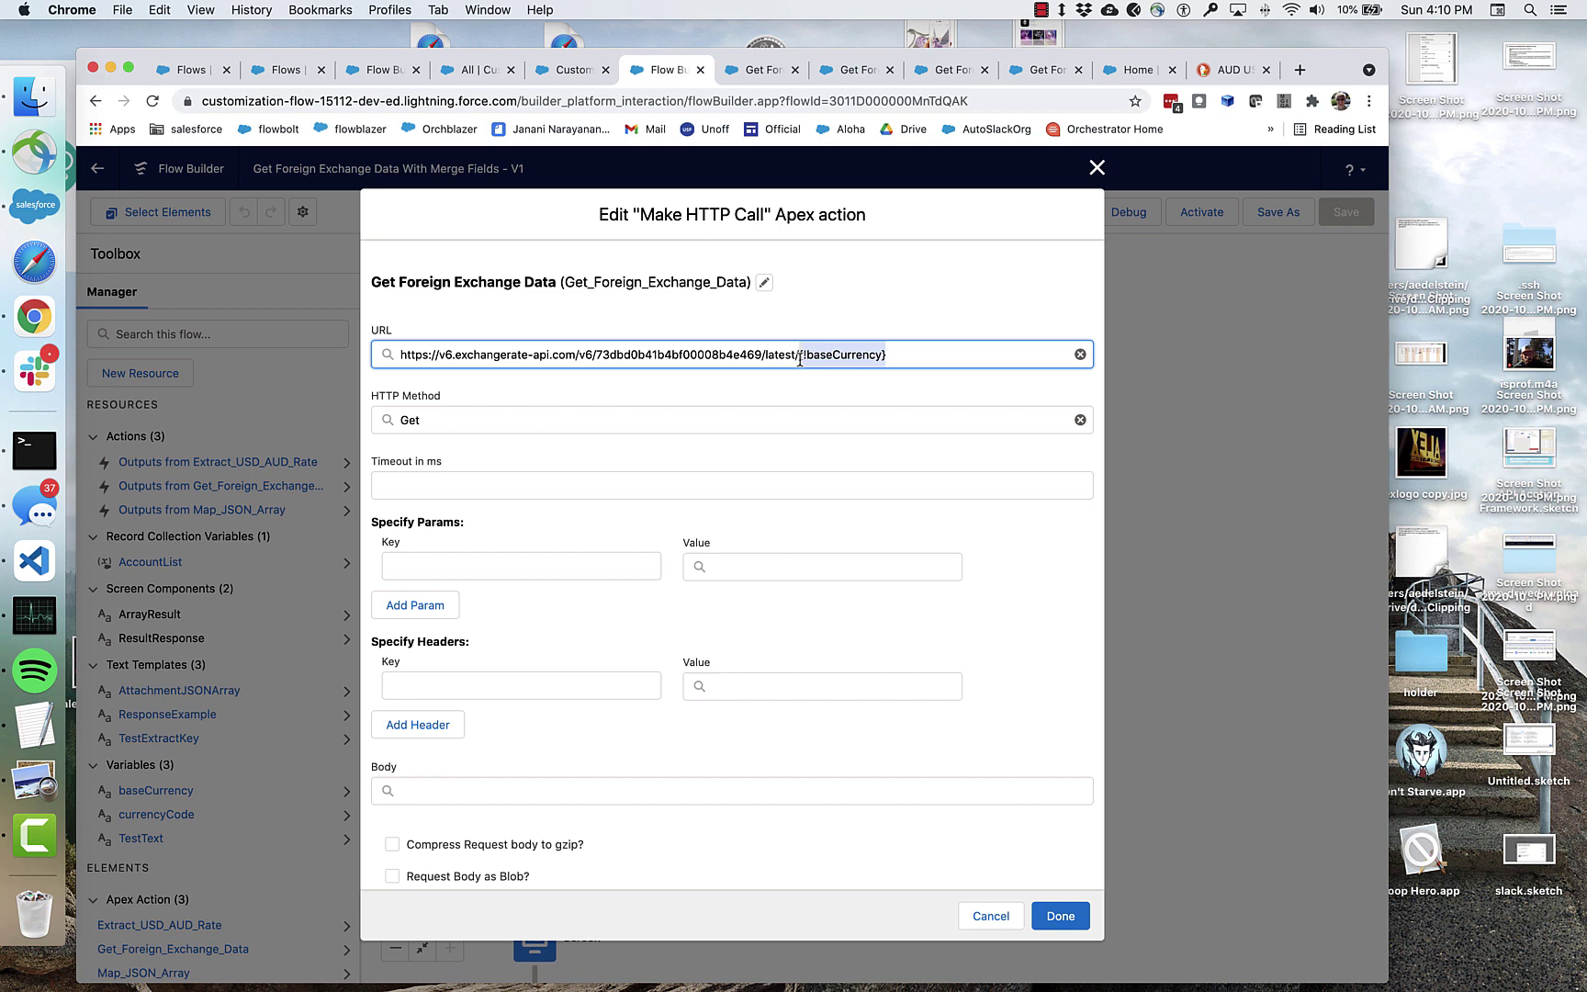
pyautogui.scroll(-2, 631, 640)
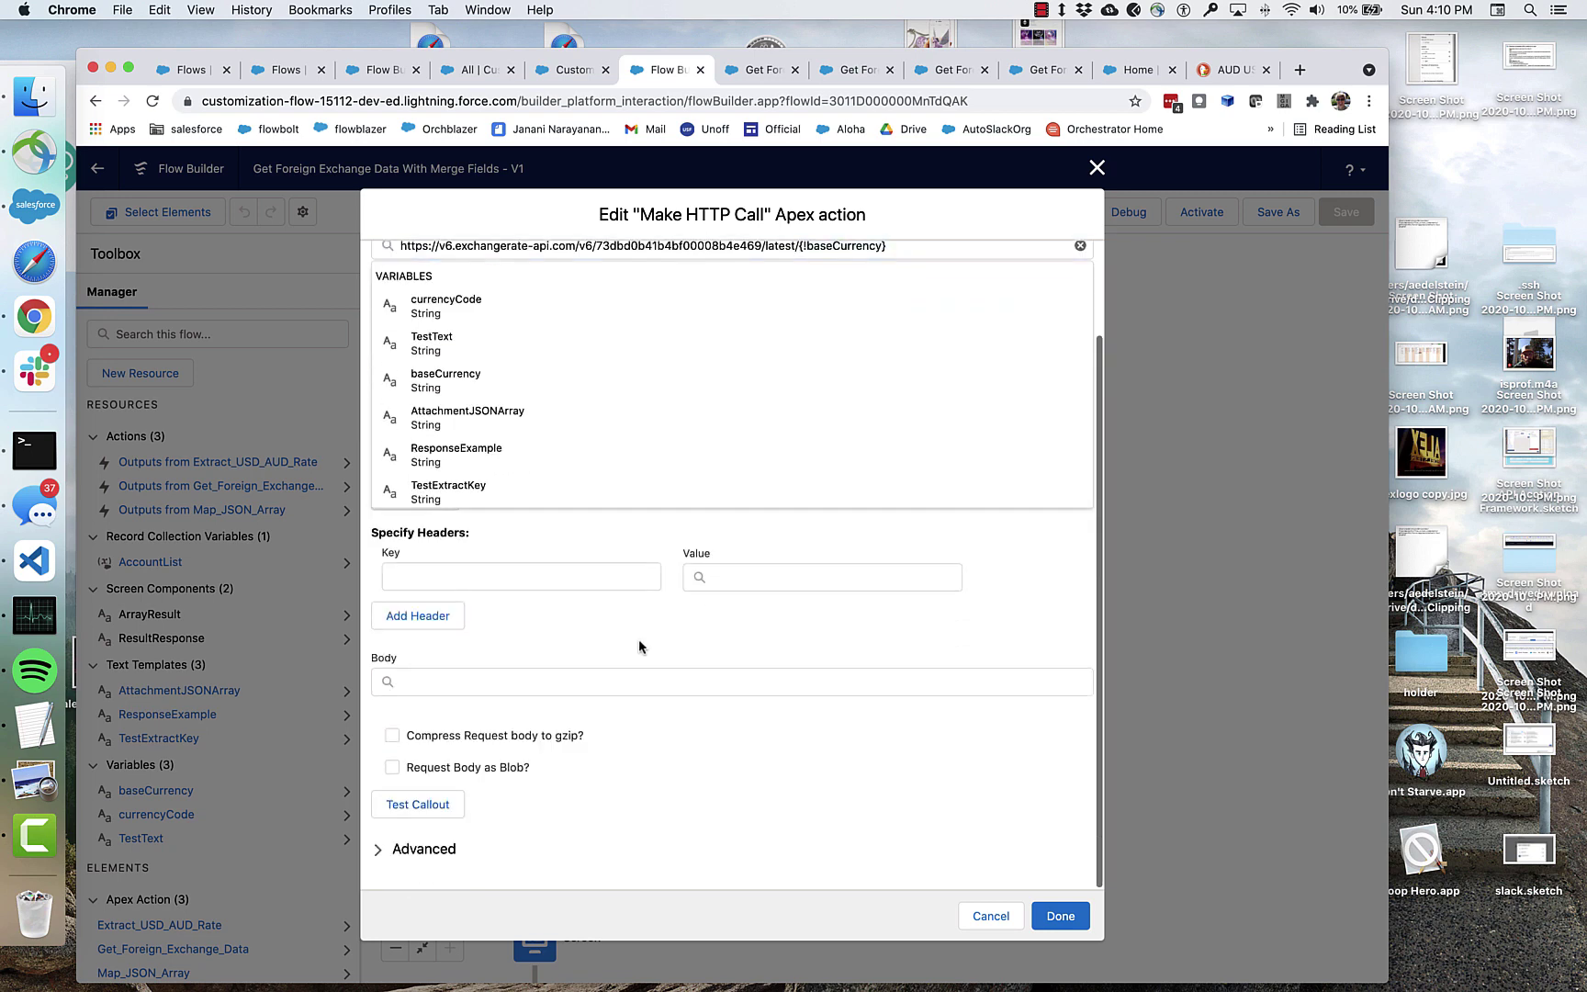
pyautogui.click(631, 647)
# Test the callout with baseCurrency GBP, getting 200 OK and AUD rate 1.8290.
pyautogui.click(412, 804)
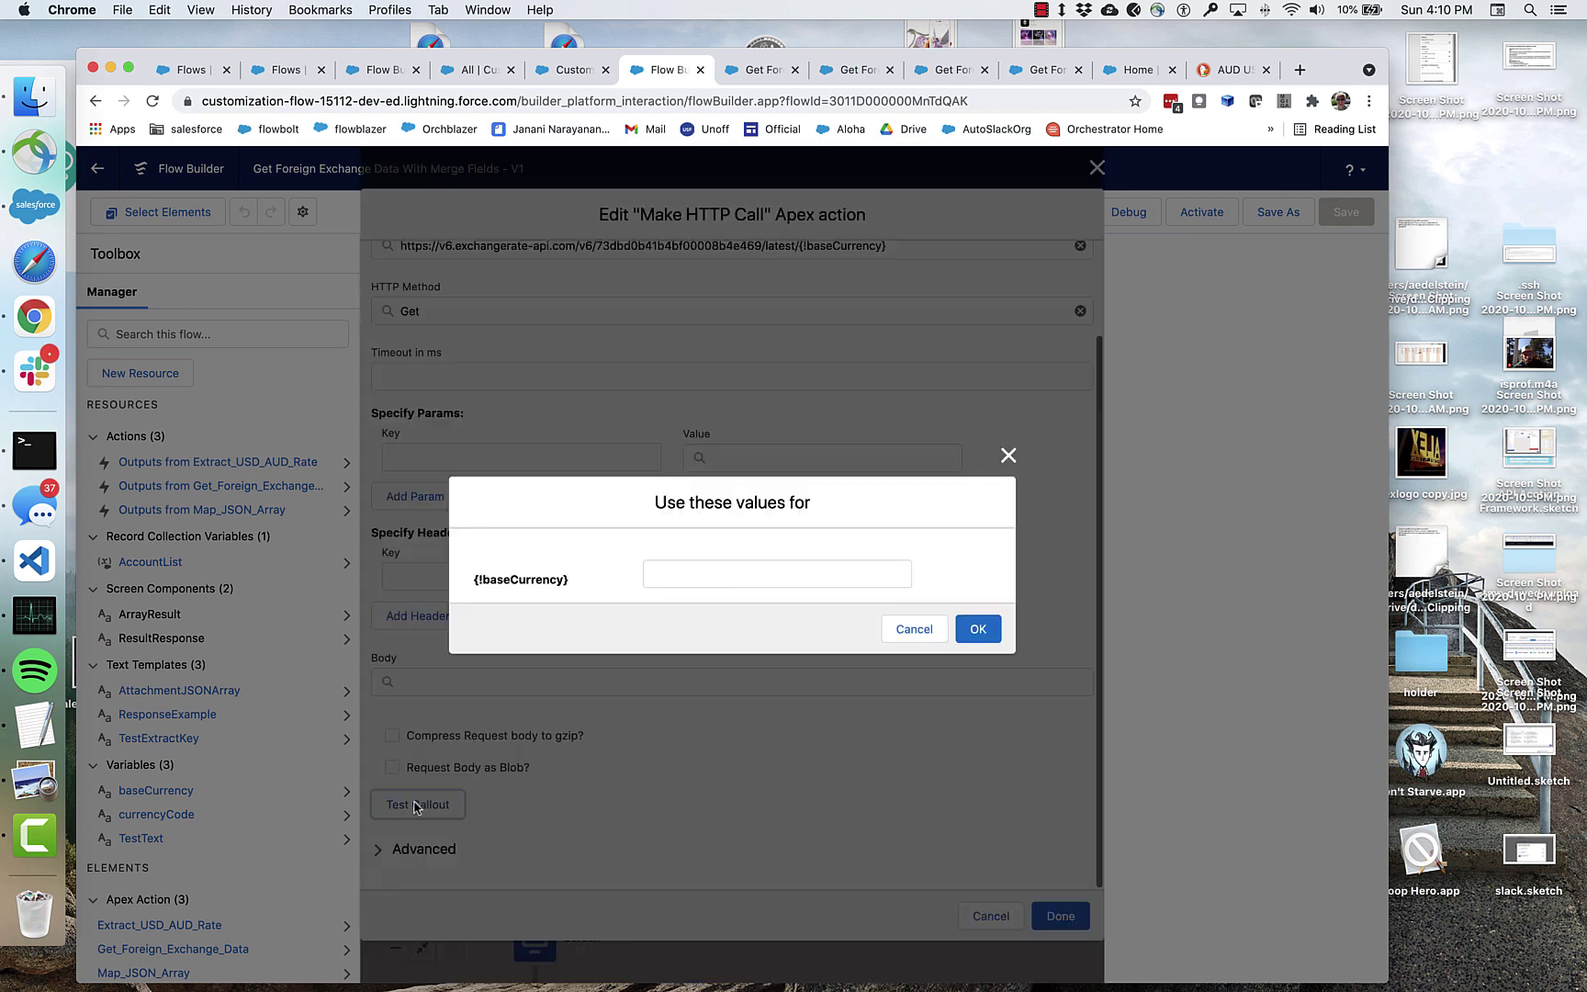
pyautogui.click(676, 574)
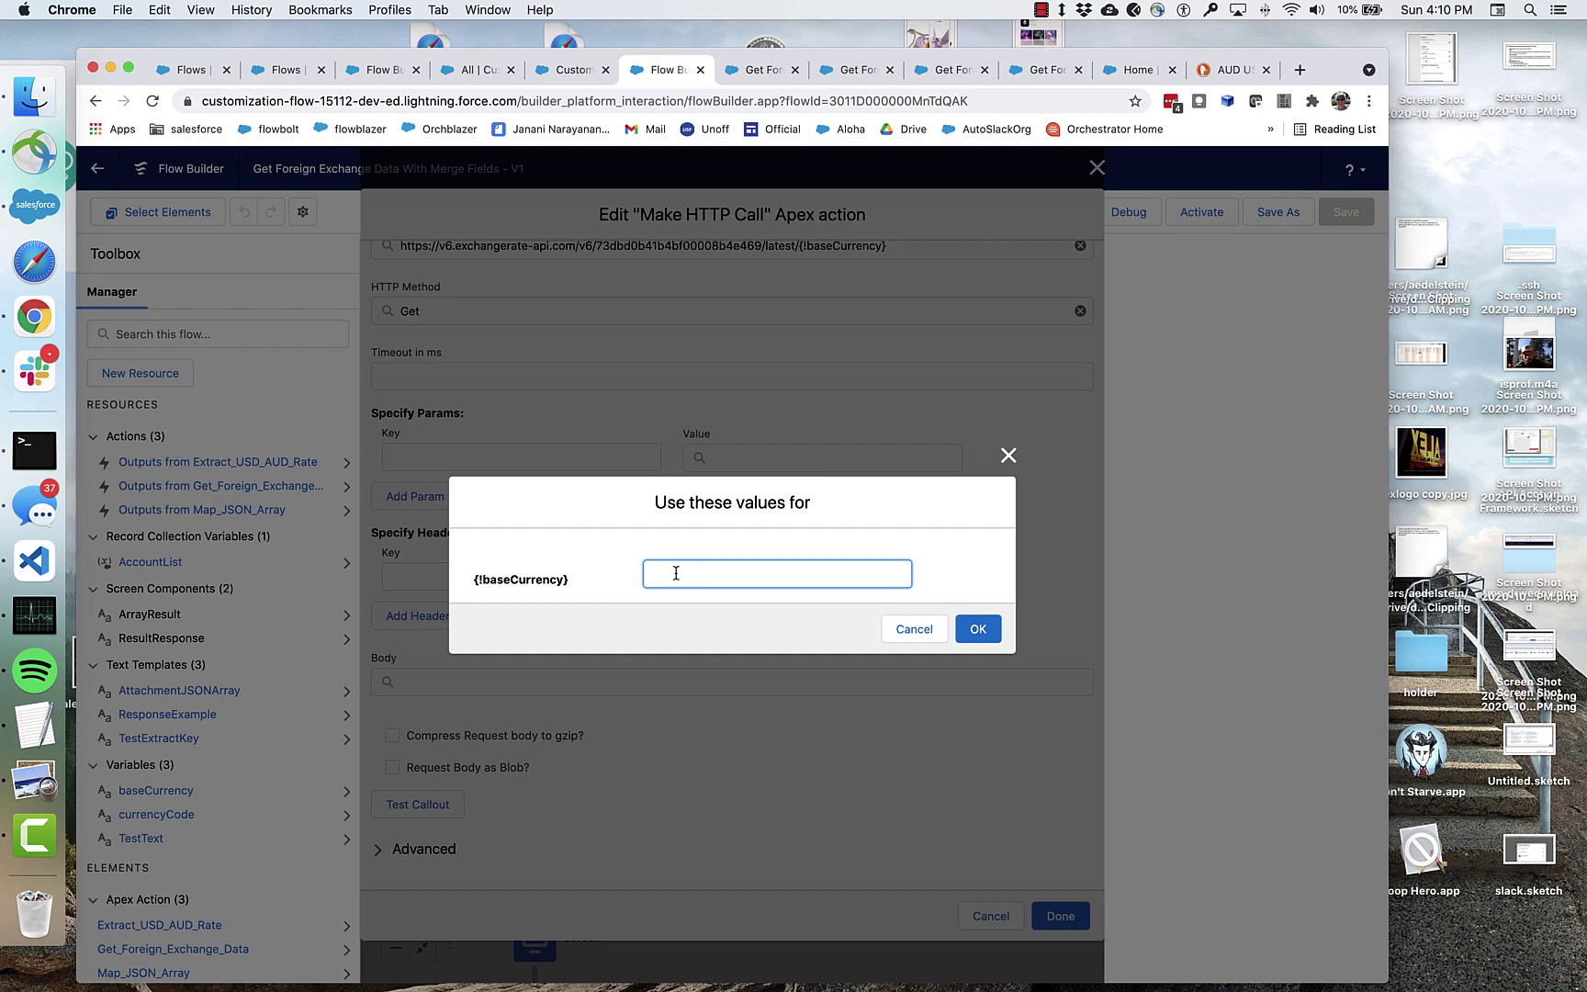
pyautogui.write('GBP')
pyautogui.click(978, 629)
pyautogui.scroll(-10, 610, 757)
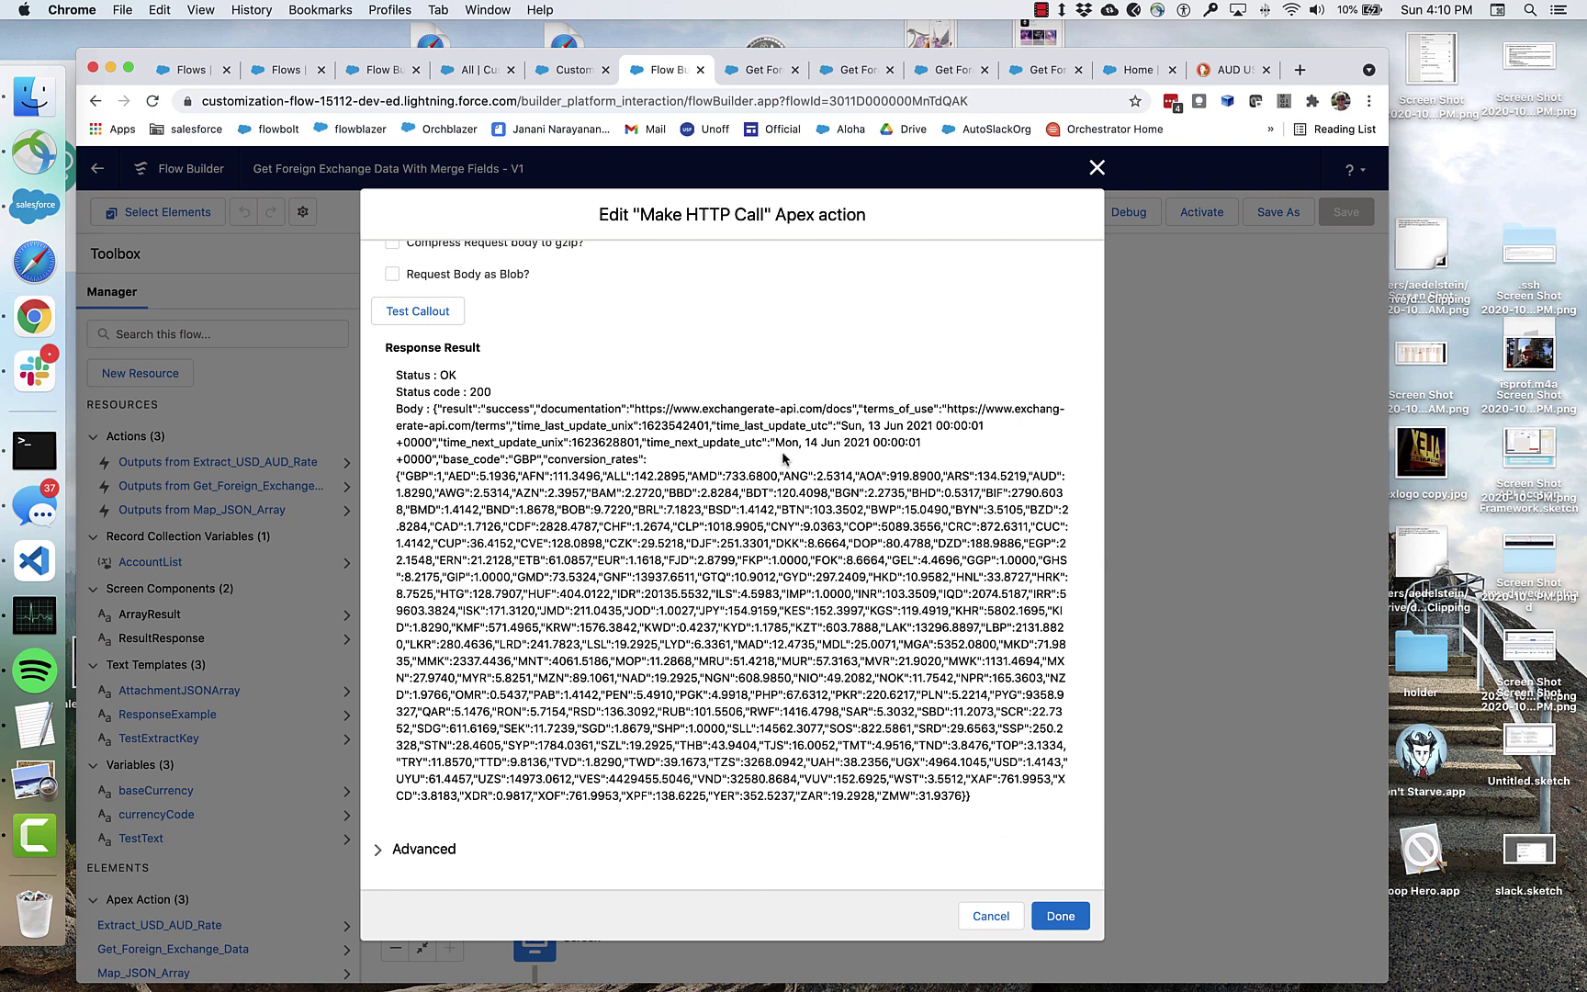
pyautogui.moveTo(433, 493); pyautogui.dragTo(386, 496)
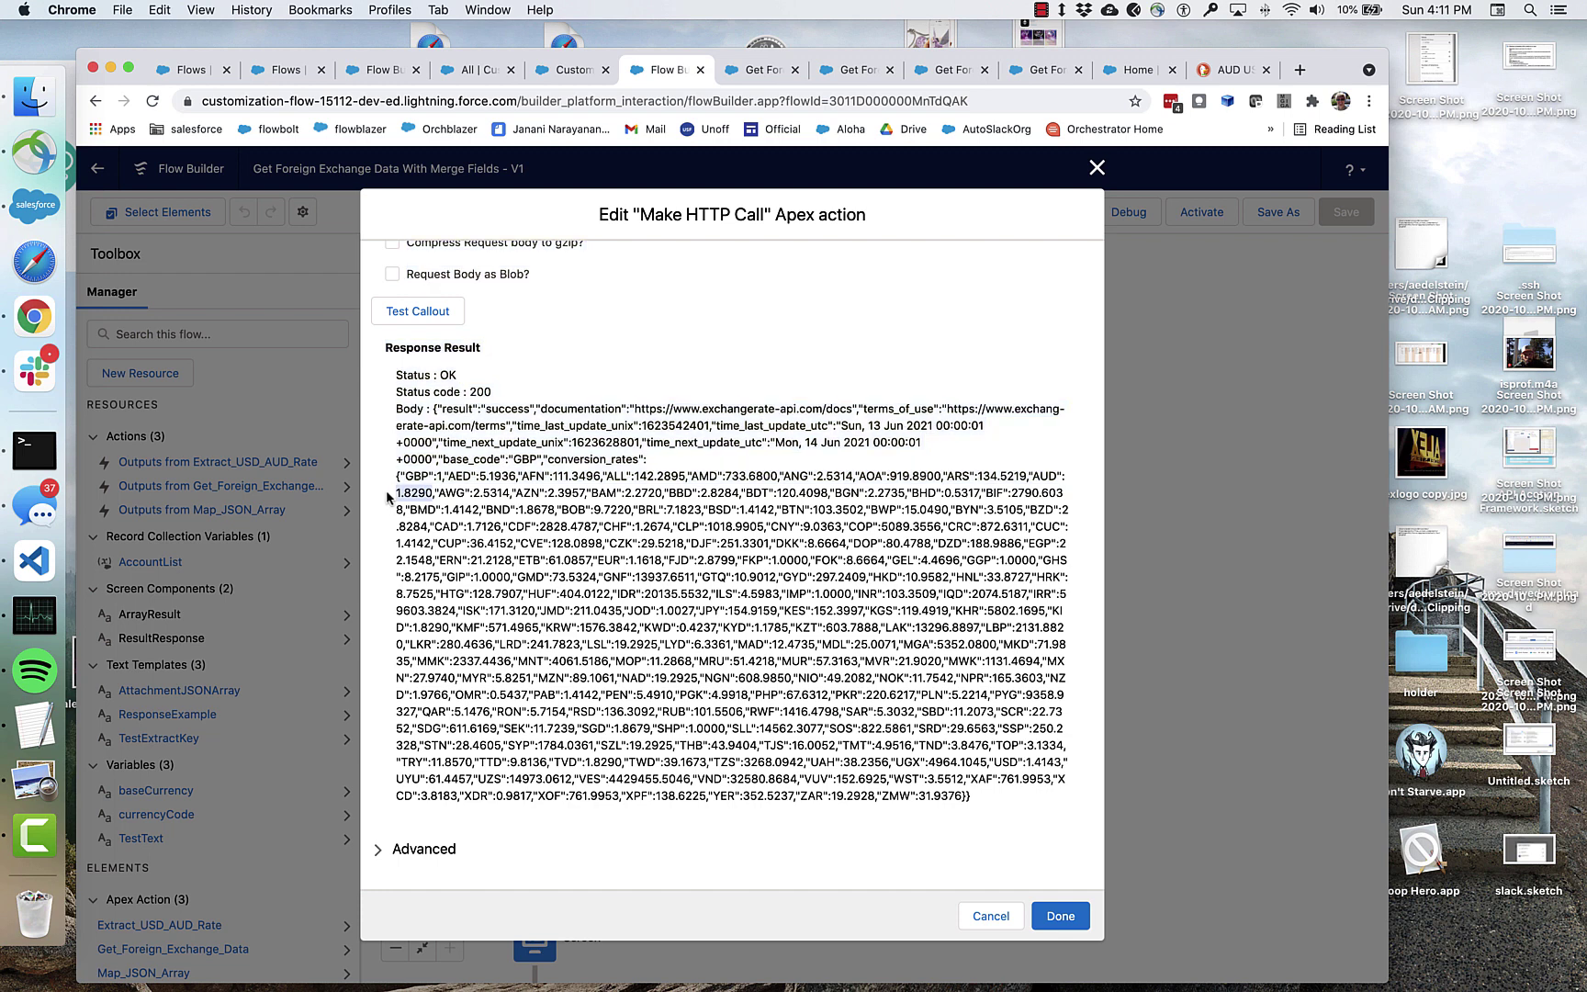